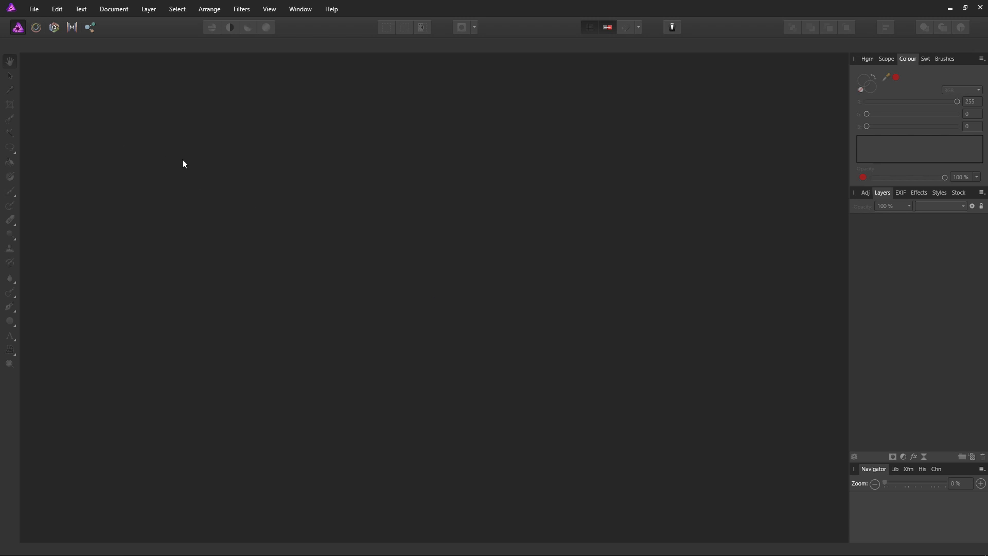
- Open the car photo action-american-car-asphalt-981041.jpg from the File menu
{"action": "left_click", "coordinate": [29, 8]}
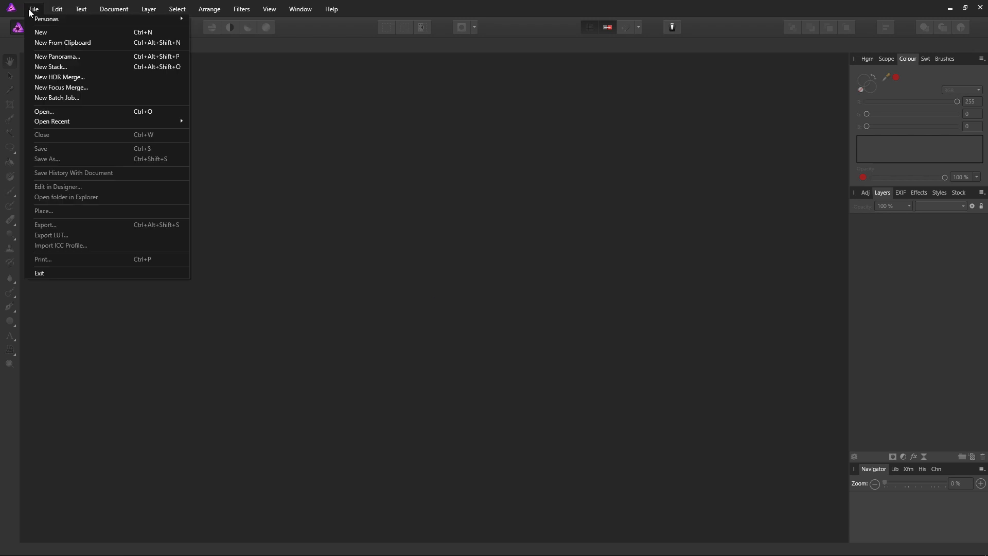
{"action": "left_click", "coordinate": [60, 111]}
{"action": "double_click", "coordinate": [214, 135]}
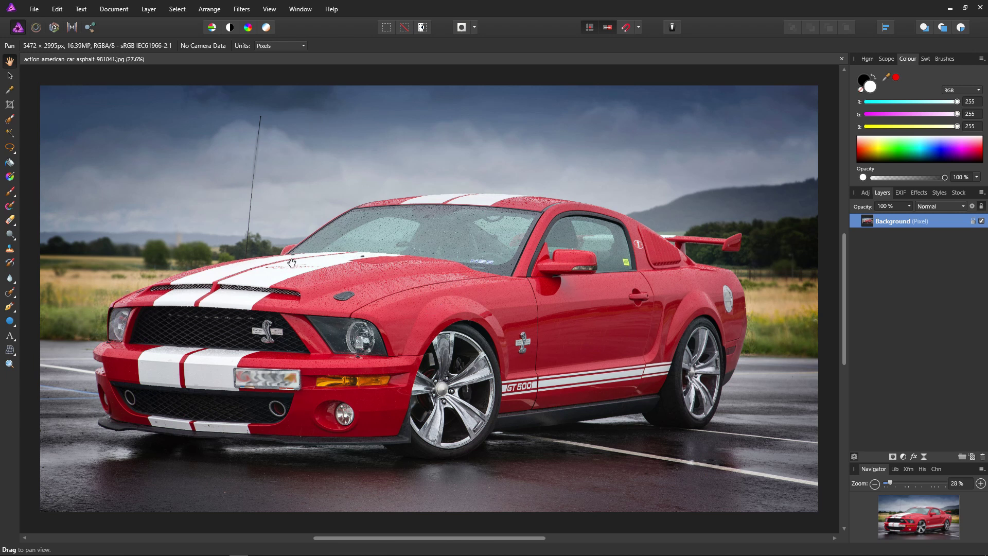
- Save the document as 'Muscle Car Cut Out' in .afphoto format with Save As
{"action": "left_click", "coordinate": [34, 9]}
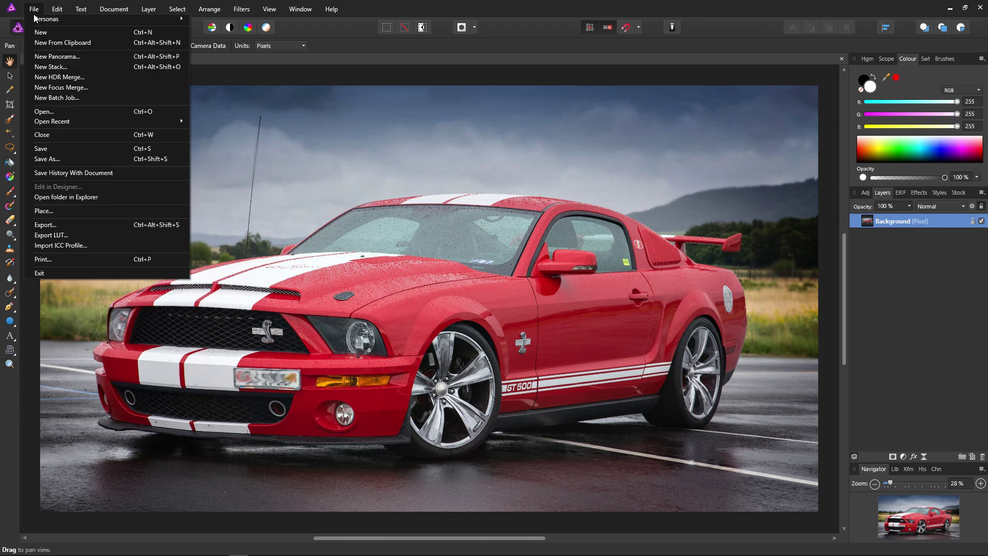
{"action": "left_click", "coordinate": [55, 157]}
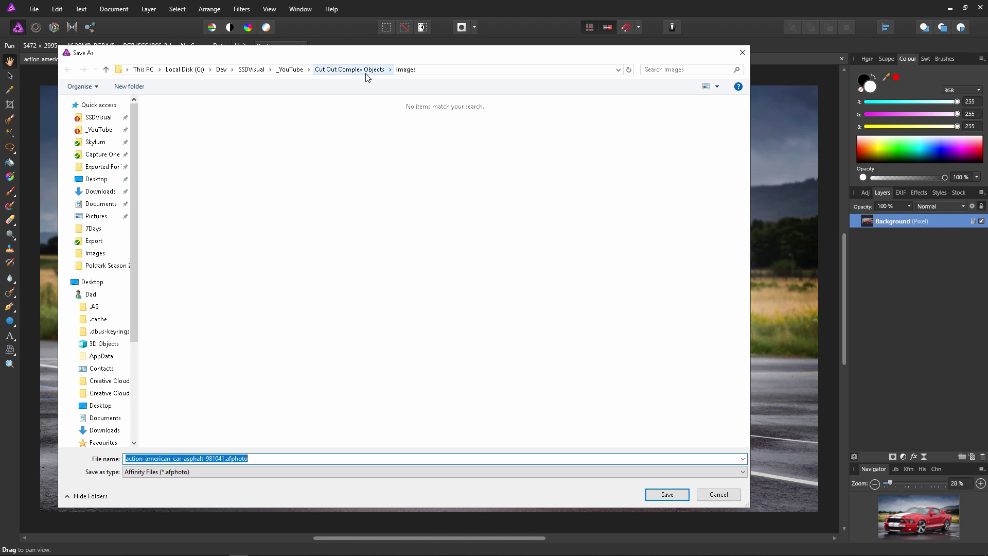
{"action": "left_click", "coordinate": [292, 460]}
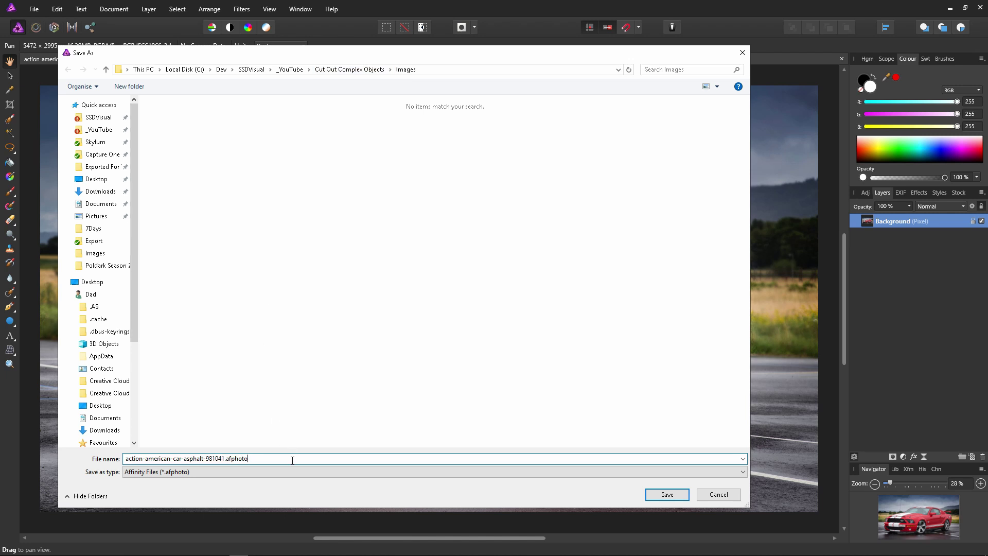
{"action": "key", "text": "BackSpace"}
{"action": "key", "text": "BackSpace"}
{"action": "key", "text": "BackSpace"}
{"action": "key", "text": "BackSpace"}
{"action": "key", "text": "BackSpace"}
{"action": "key", "text": "BackSpace"}
{"action": "key", "text": "BackSpace"}
{"action": "key", "text": "BackSpace"}
{"action": "key", "text": "BackSpace"}
{"action": "key", "text": "BackSpace"}
{"action": "key", "text": "BackSpace"}
{"action": "key", "text": "BackSpace"}
{"action": "key", "text": "BackSpace"}
{"action": "key", "text": "BackSpace"}
{"action": "key", "text": "BackSpace"}
{"action": "key", "text": "BackSpace"}
{"action": "key", "text": "BackSpace"}
{"action": "key", "text": "BackSpace"}
{"action": "key", "text": "BackSpace"}
{"action": "key", "text": "BackSpace"}
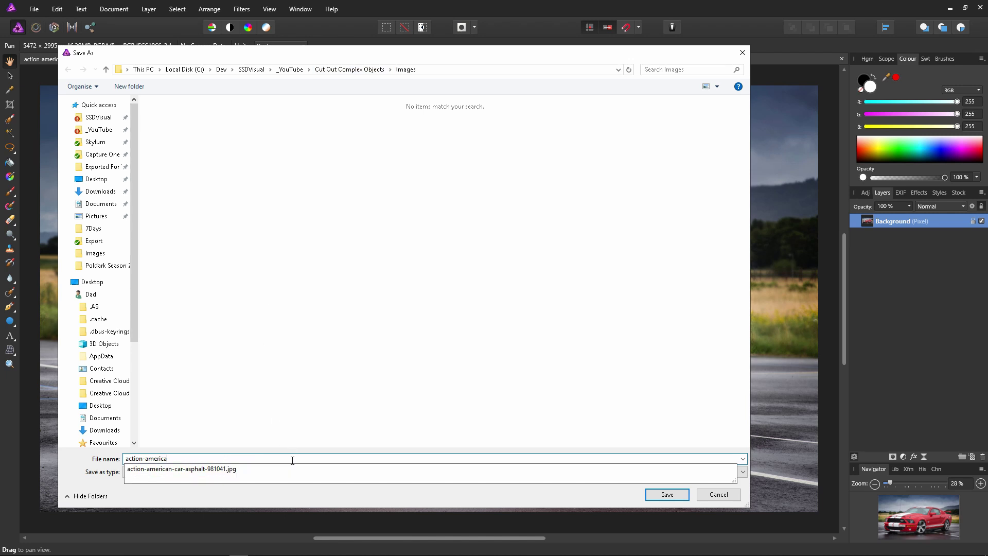
{"action": "type", "text": "Cu"}
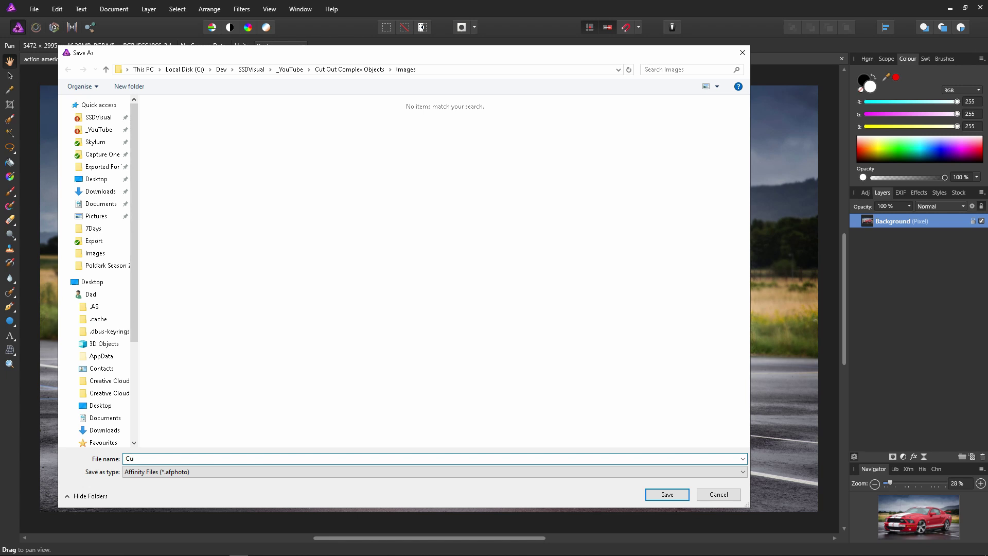
{"action": "key", "text": "BackSpace"}
{"action": "key", "text": "BackSpace"}
{"action": "type", "text": "Muscle Car Cut Out"}
{"action": "left_click", "coordinate": [664, 496]}
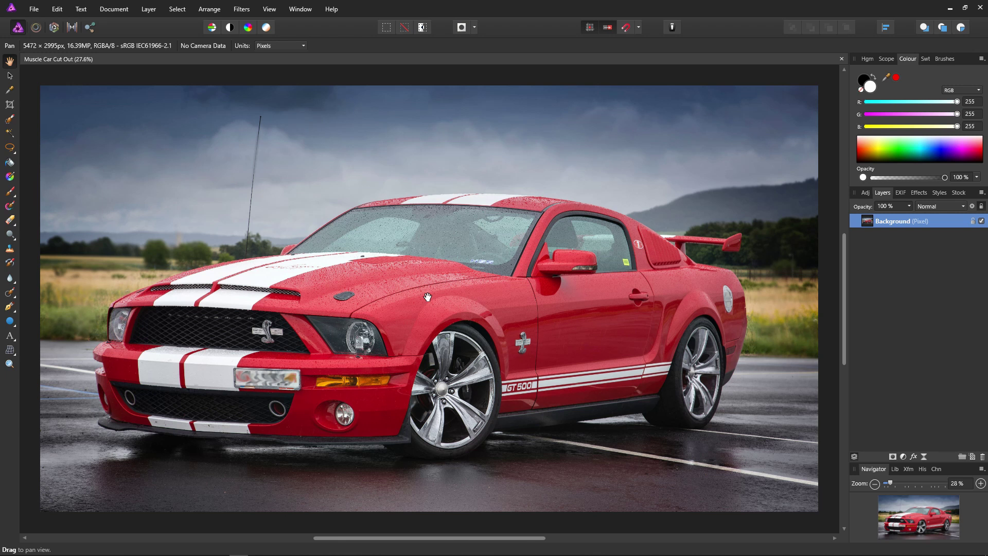
- Duplicate the Background pixel layer from its right-click menu in the Layers panel
{"action": "right_click", "coordinate": [887, 227]}
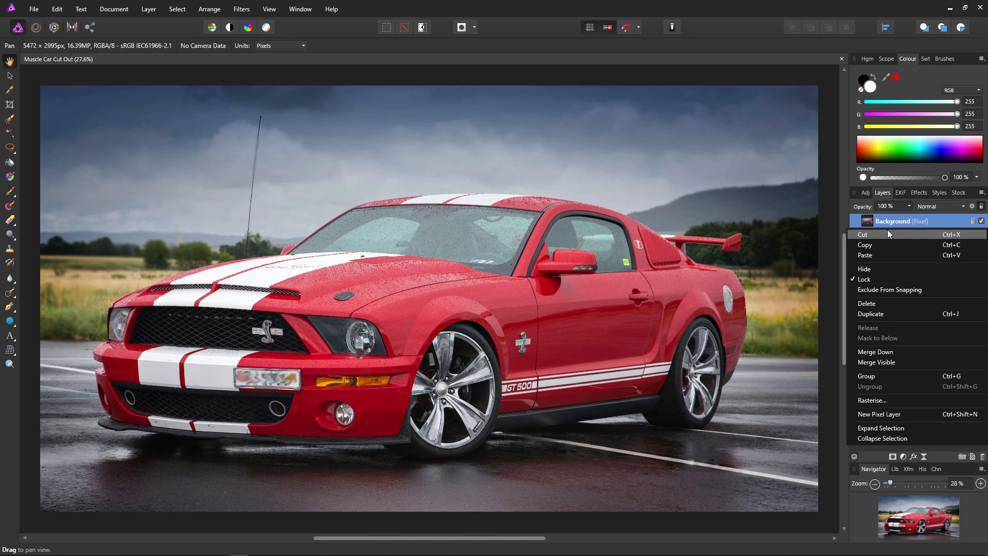
{"action": "left_click", "coordinate": [888, 315]}
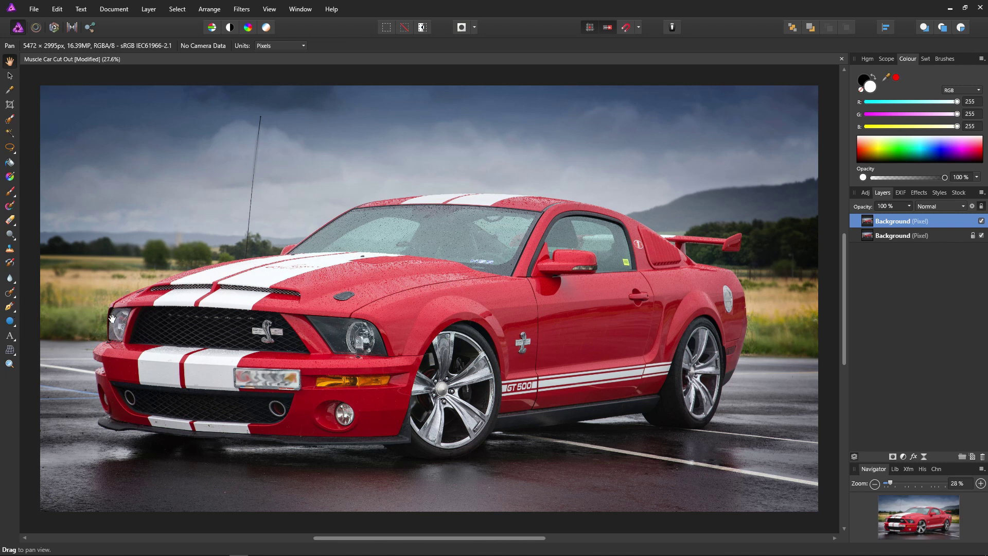
- Select the Pen Tool and enable the last snapping toggle in its context toolbar
{"action": "left_click", "coordinate": [11, 310]}
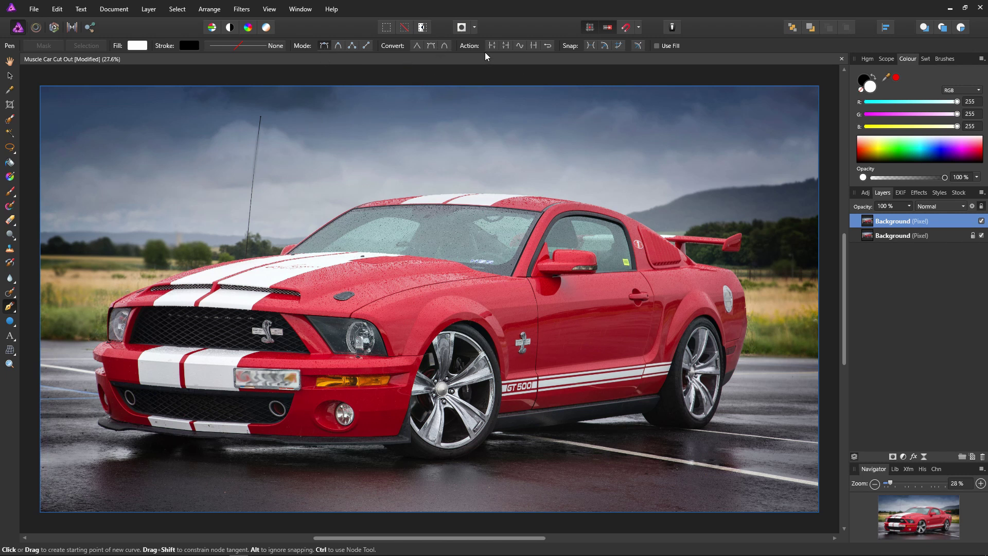
{"action": "left_click", "coordinate": [638, 46]}
- Zoom in and place pen nodes from above the headlight up the bonnet edge past the vent
{"action": "scroll", "coordinate": [112, 308], "scroll_direction": "up", "scroll_amount": 1}
{"action": "scroll", "coordinate": [113, 311], "scroll_direction": "up", "scroll_amount": 9}
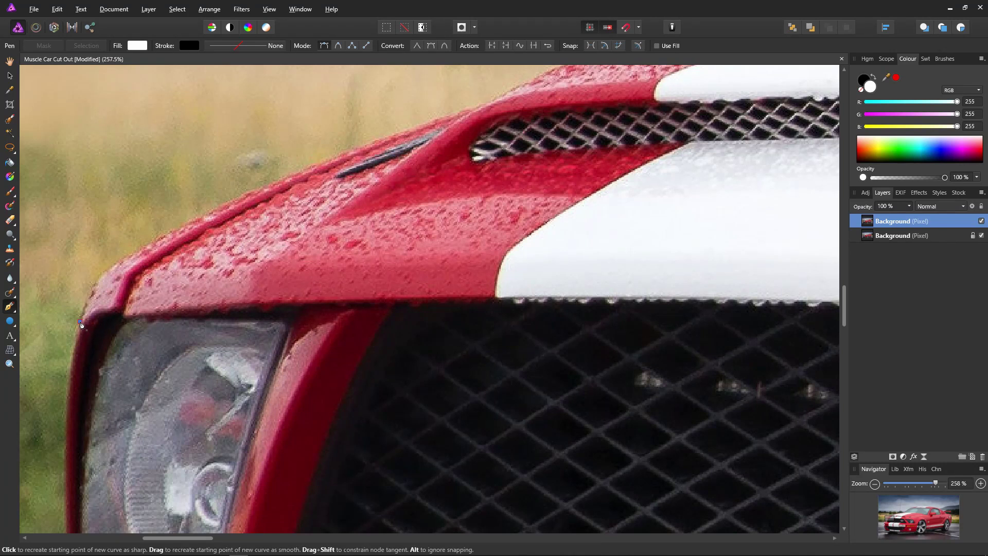
{"action": "left_click", "coordinate": [95, 282]}
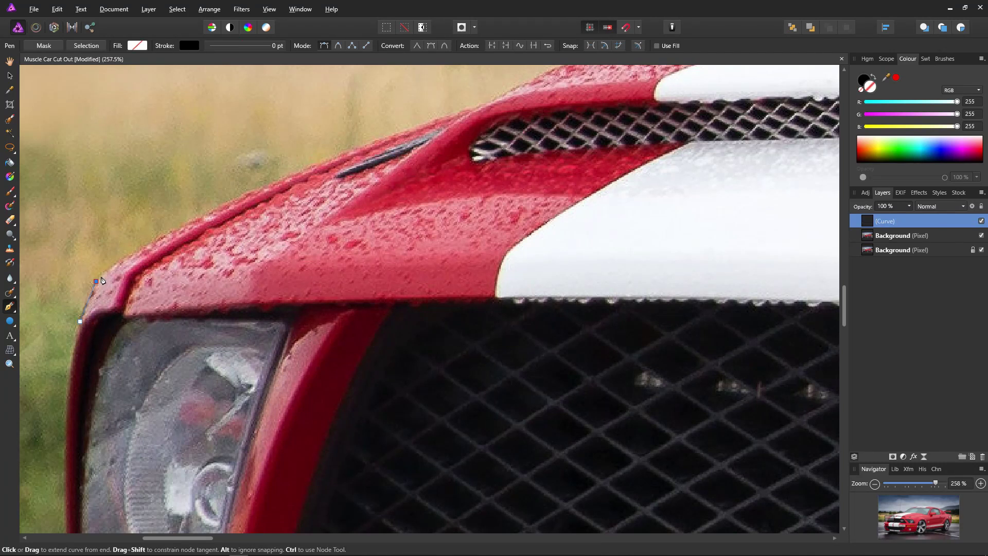
{"action": "left_click", "coordinate": [105, 271]}
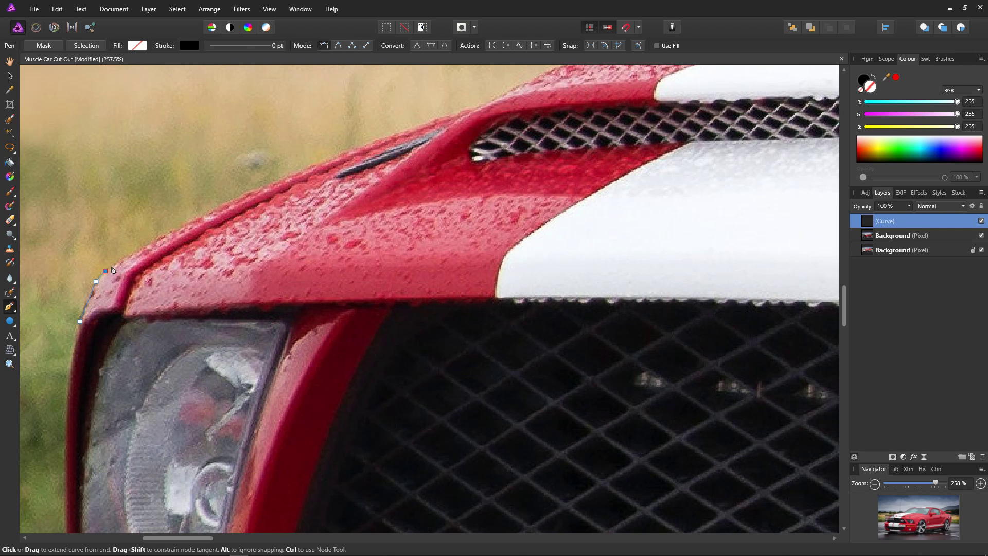
{"action": "left_click", "coordinate": [164, 235]}
{"action": "left_click", "coordinate": [219, 205]}
{"action": "left_click", "coordinate": [275, 181]}
{"action": "left_click", "coordinate": [321, 163]}
{"action": "left_click", "coordinate": [368, 145]}
{"action": "left_click", "coordinate": [399, 132]}
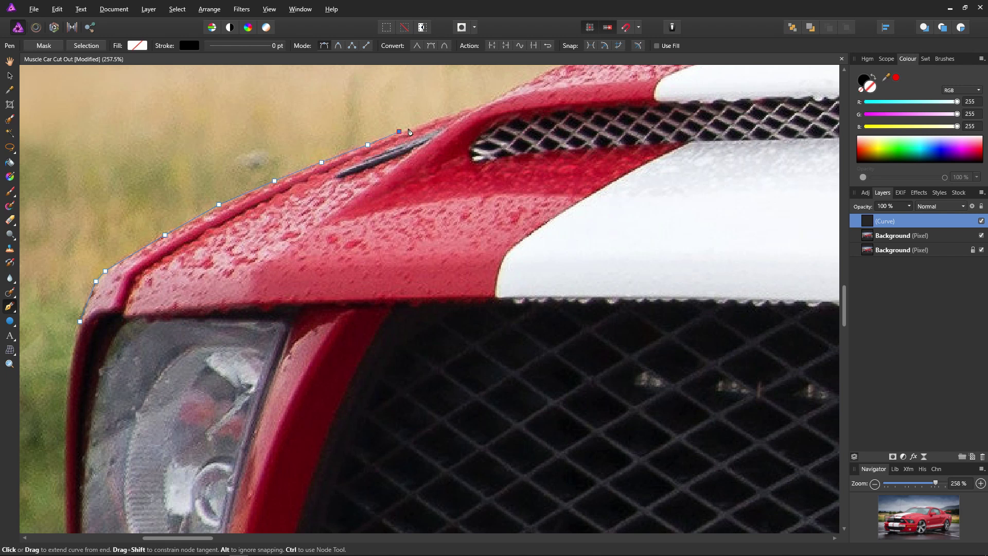
{"action": "left_click", "coordinate": [441, 119]}
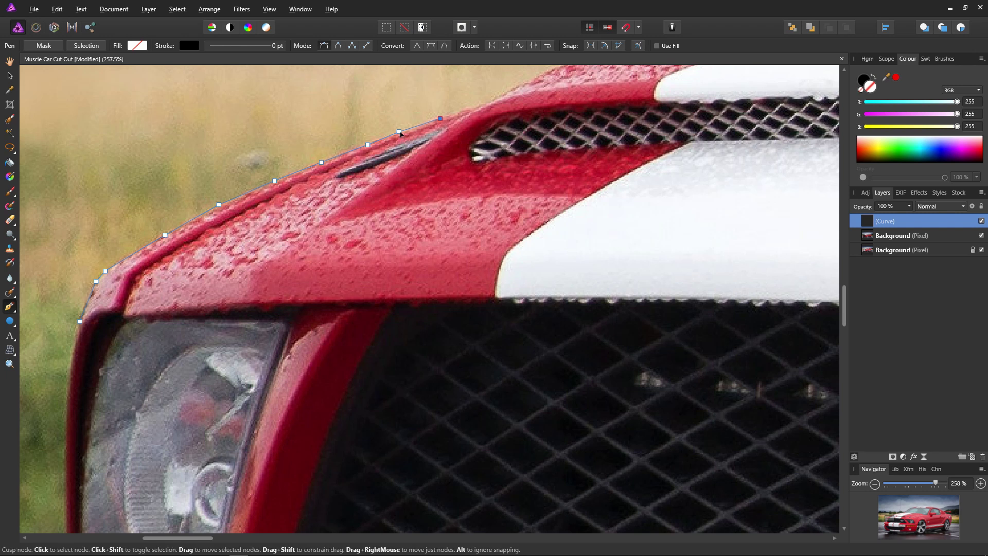
- Nudge the vent node and insert a node pulled down onto the bonnet edge
{"action": "left_click_drag", "start_coordinate": [400, 131], "coordinate": [399, 132]}
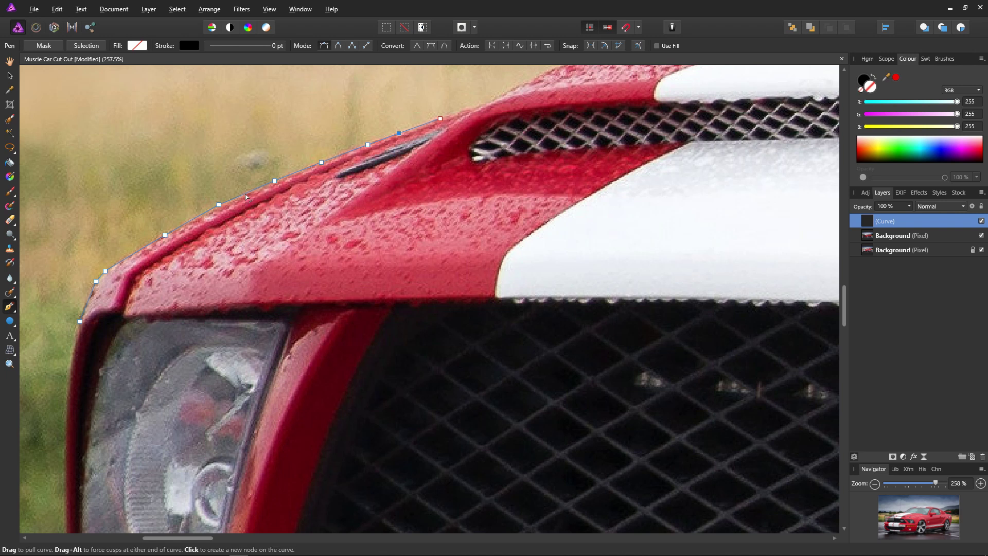
{"action": "left_click", "coordinate": [245, 196]}
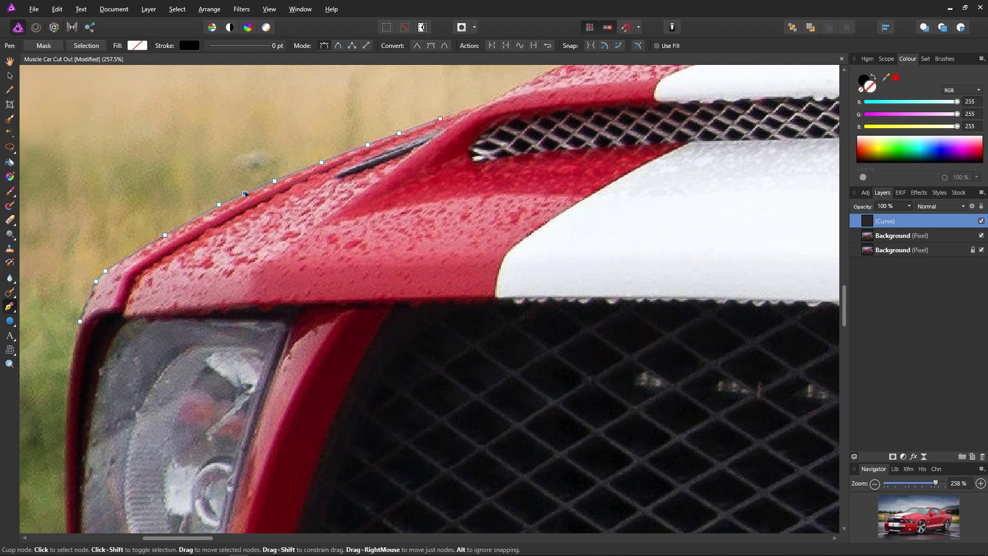
{"action": "left_click_drag", "start_coordinate": [245, 194], "coordinate": [246, 201]}
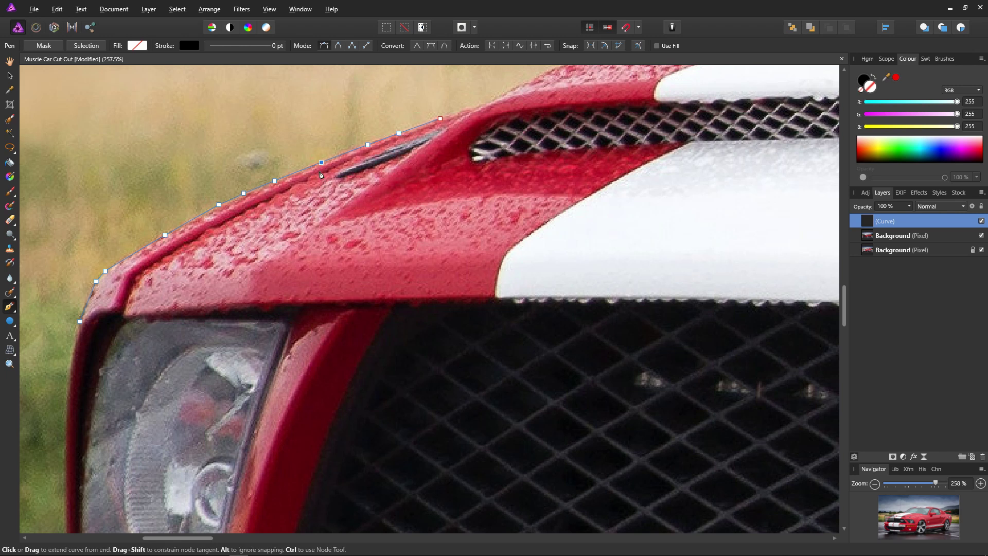
- Add a node on the existing path and extend it two nodes further up the bonnet edge
{"action": "key", "text": "Escape"}
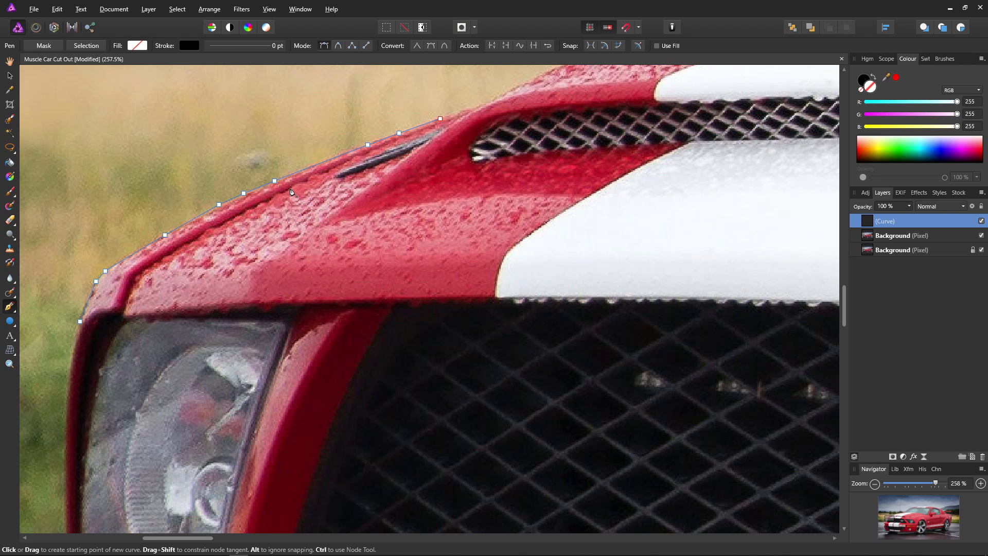
{"action": "left_click", "coordinate": [319, 164]}
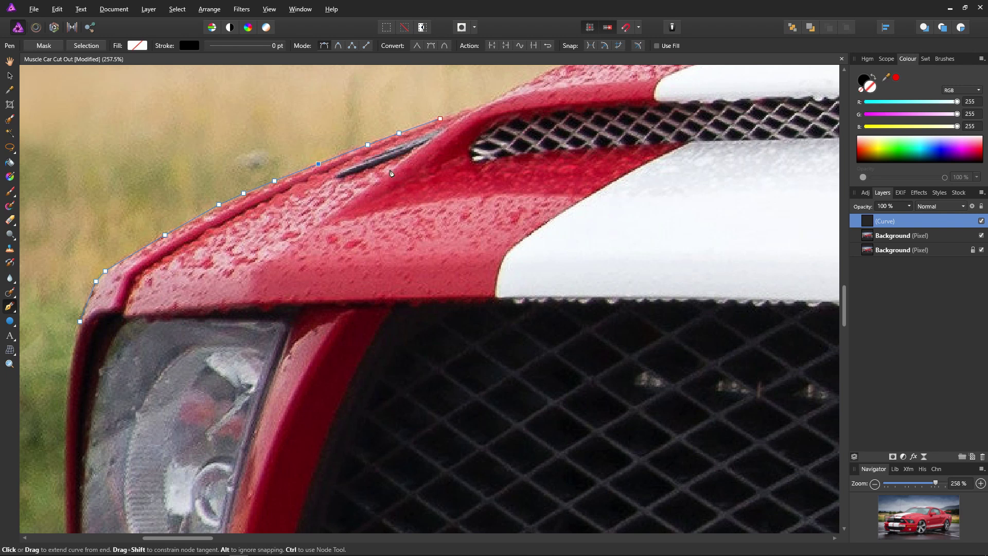
{"action": "left_click", "coordinate": [440, 119]}
{"action": "left_click", "coordinate": [480, 104]}
{"action": "left_click", "coordinate": [507, 90]}
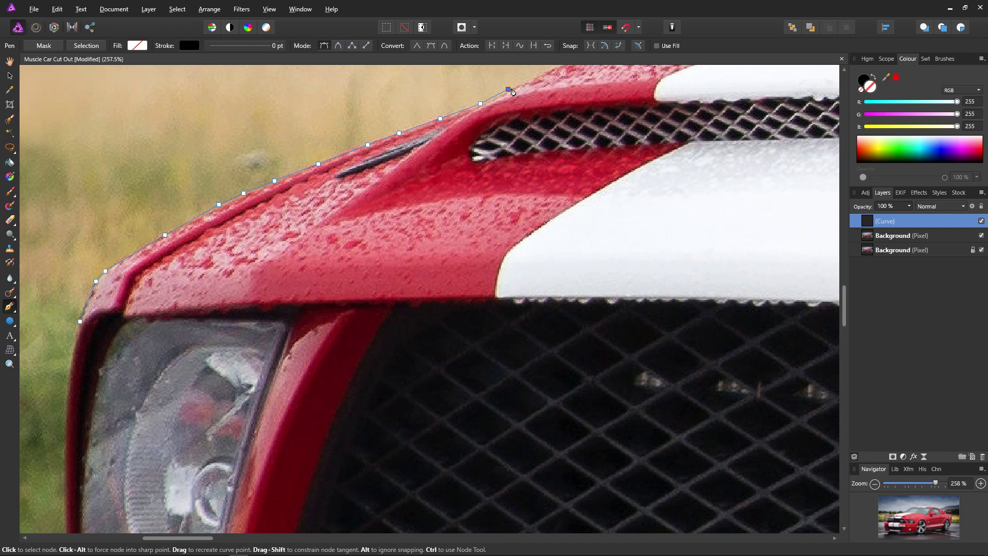
- Insert a sharp corner node between the last two and move it down onto the bonnet edge
{"action": "left_click", "coordinate": [466, 109]}
{"action": "left_click_drag", "start_coordinate": [467, 110], "coordinate": [466, 113]}
{"action": "left_click", "coordinate": [466, 110], "text": "alt"}
{"action": "left_click_drag", "start_coordinate": [466, 111], "coordinate": [467, 116]}
{"action": "left_click", "coordinate": [481, 103]}
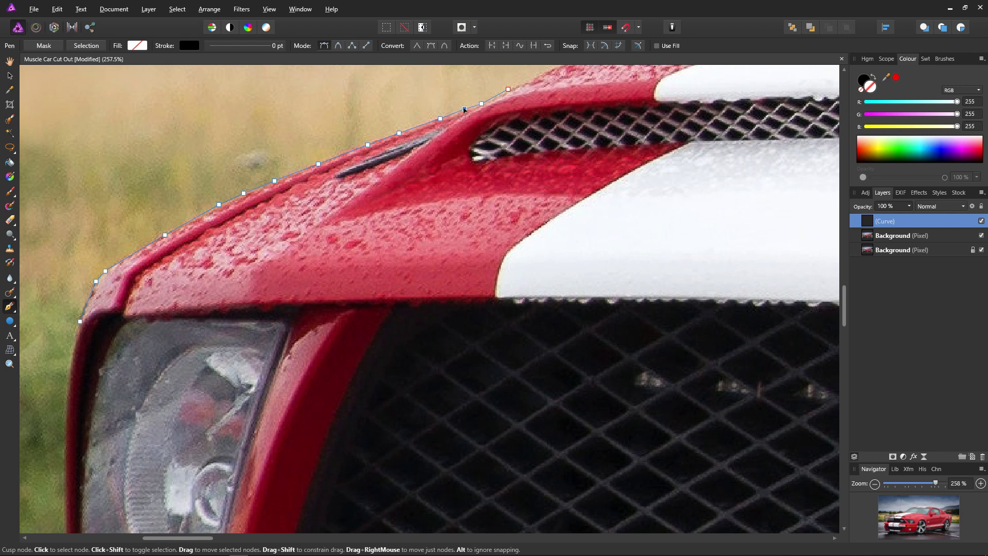
{"action": "left_click", "coordinate": [464, 109]}
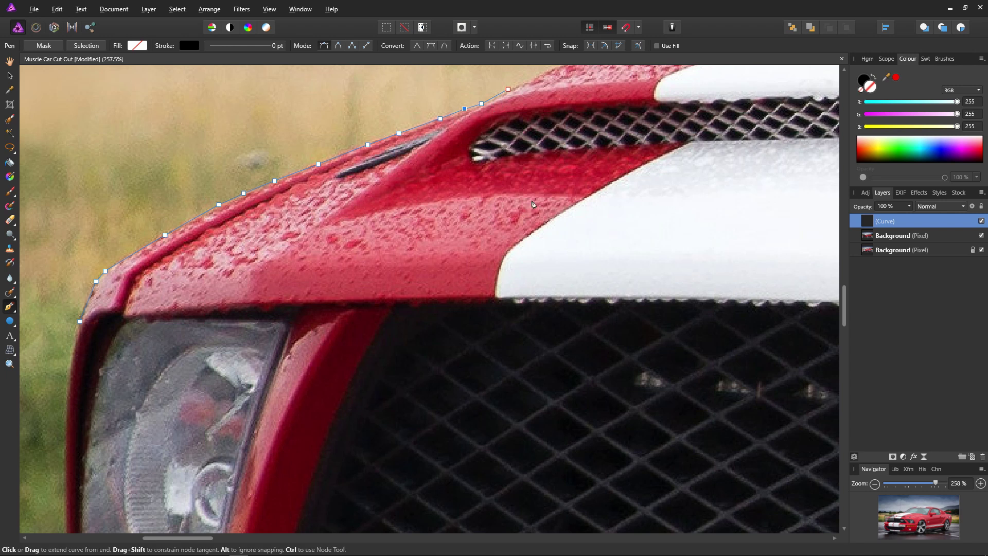
- Resume the path from its end node and add nodes along the bonnet edge
{"action": "scroll", "coordinate": [523, 205], "scroll_direction": "up", "scroll_amount": 4}
{"action": "scroll", "coordinate": [522, 205], "scroll_direction": "right", "scroll_amount": 4}
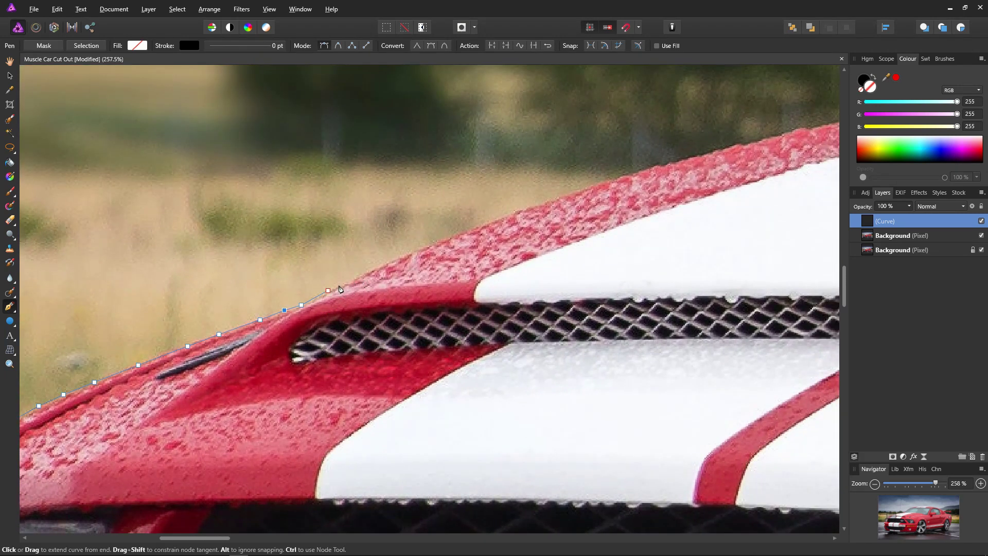
{"action": "left_click", "coordinate": [365, 286], "text": "ctrl"}
{"action": "left_click", "coordinate": [409, 254]}
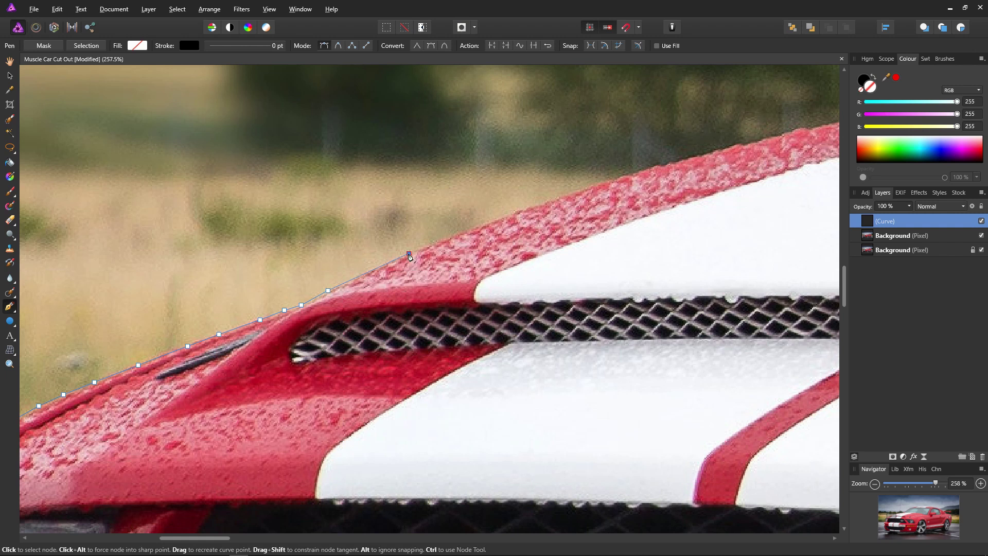
{"action": "left_click", "coordinate": [512, 214]}
{"action": "left_click", "coordinate": [596, 184]}
{"action": "left_click", "coordinate": [673, 163]}
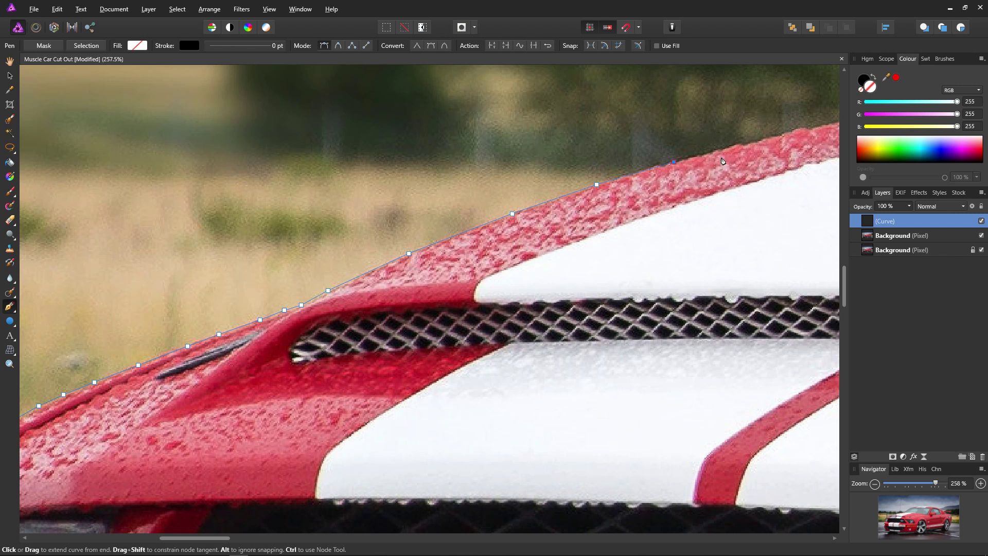
{"action": "left_click", "coordinate": [746, 142]}
- Pan with Space and continue tracing the bonnet edge toward the windscreen pillar
{"action": "key", "text": "space"}
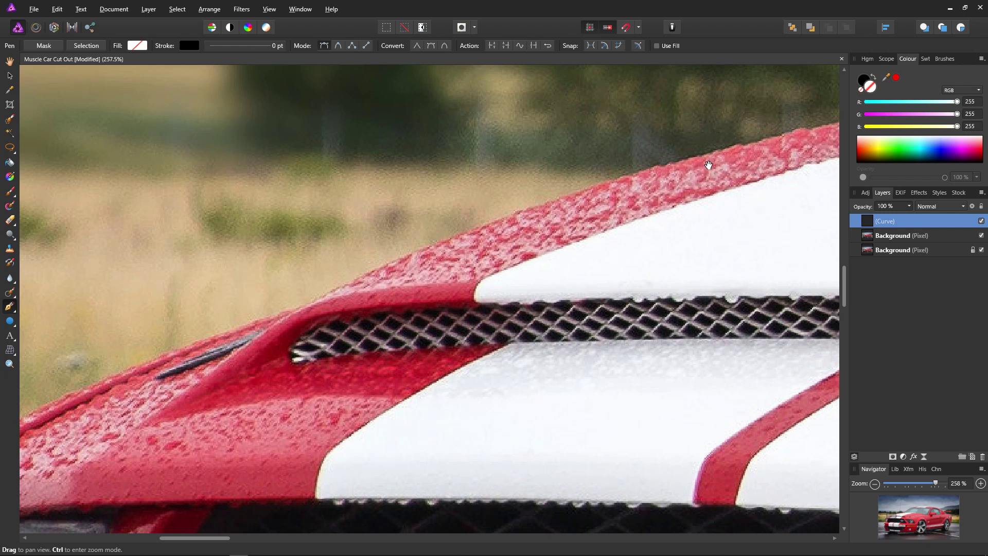
{"action": "left_click_drag", "start_coordinate": [709, 165], "coordinate": [311, 284]}
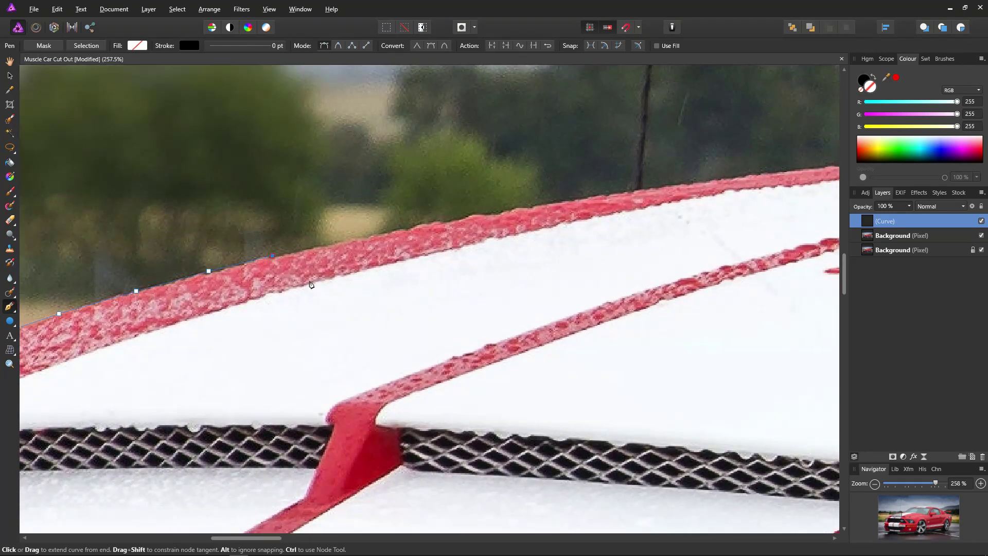
{"action": "left_click", "coordinate": [339, 240]}
{"action": "left_click", "coordinate": [443, 224]}
{"action": "left_click", "coordinate": [535, 208]}
{"action": "left_click", "coordinate": [643, 189]}
{"action": "left_click_drag", "start_coordinate": [643, 188], "coordinate": [253, 277]}
{"action": "left_click", "coordinate": [335, 268]}
{"action": "left_click", "coordinate": [413, 258]}
{"action": "left_click", "coordinate": [487, 251]}
{"action": "left_click", "coordinate": [569, 242]}
- Trace the windscreen pillar edge up to its corner with the roof
{"action": "left_click", "coordinate": [677, 153]}
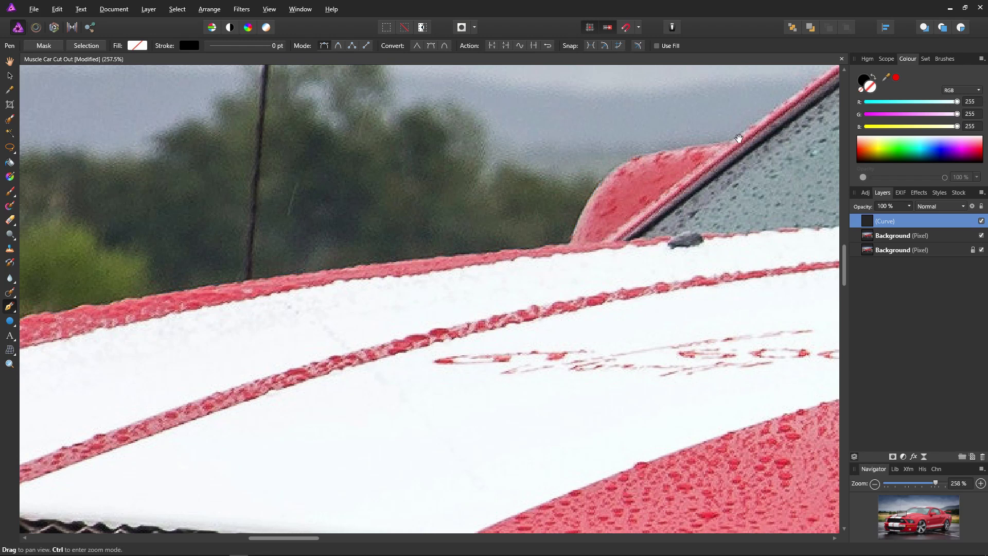
{"action": "left_click_drag", "start_coordinate": [676, 152], "coordinate": [295, 433]}
{"action": "left_click", "coordinate": [355, 386]}
{"action": "left_click", "coordinate": [456, 314]}
{"action": "left_click", "coordinate": [529, 263]}
{"action": "left_click_drag", "start_coordinate": [535, 262], "coordinate": [340, 346]}
{"action": "left_click", "coordinate": [413, 294]}
{"action": "left_click", "coordinate": [493, 248]}
- Add nodes along the front half of the roof edge while panning
{"action": "left_click_drag", "start_coordinate": [493, 247], "coordinate": [236, 332]}
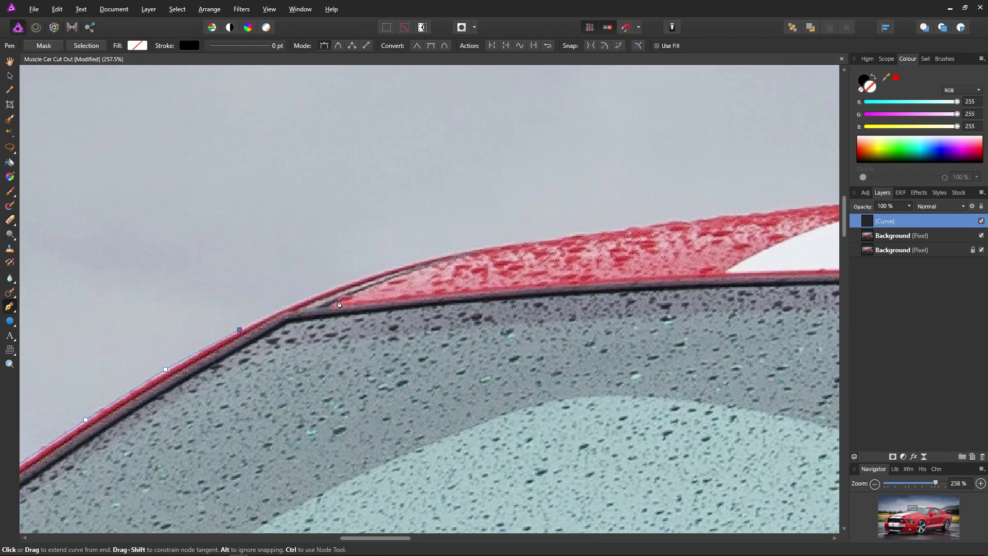
{"action": "left_click", "coordinate": [306, 298]}
{"action": "left_click", "coordinate": [453, 250]}
{"action": "left_click", "coordinate": [490, 244]}
{"action": "left_click", "coordinate": [585, 232]}
{"action": "left_click_drag", "start_coordinate": [585, 232], "coordinate": [217, 293]}
{"action": "left_click", "coordinate": [319, 285]}
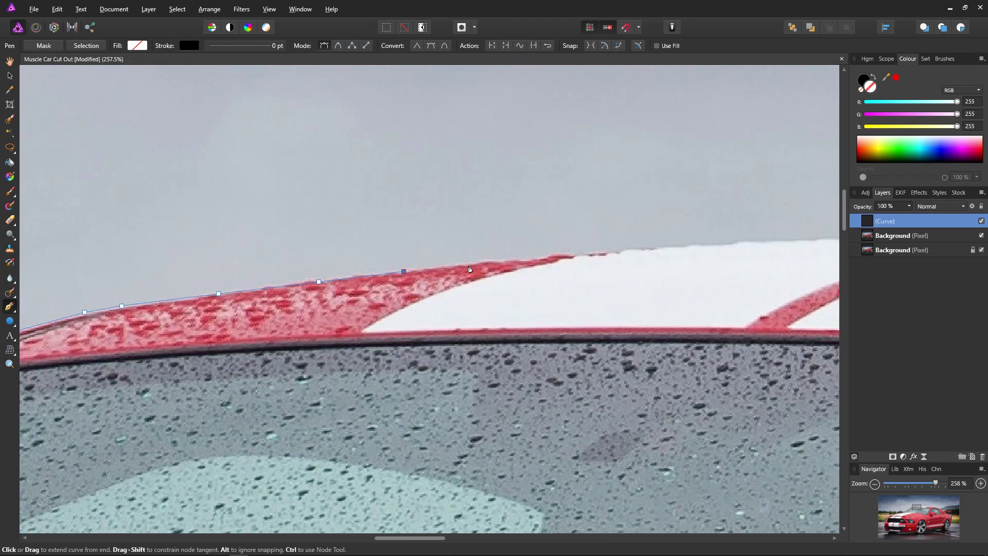
{"action": "left_click", "coordinate": [466, 266]}
{"action": "left_click_drag", "start_coordinate": [466, 266], "coordinate": [317, 287]}
{"action": "left_click", "coordinate": [531, 269]}
{"action": "left_click_drag", "start_coordinate": [531, 269], "coordinate": [359, 241]}
{"action": "left_click", "coordinate": [597, 246]}
- Continue the outline across the roof to the rear roofline
{"action": "left_click_drag", "start_coordinate": [596, 245], "coordinate": [288, 216]}
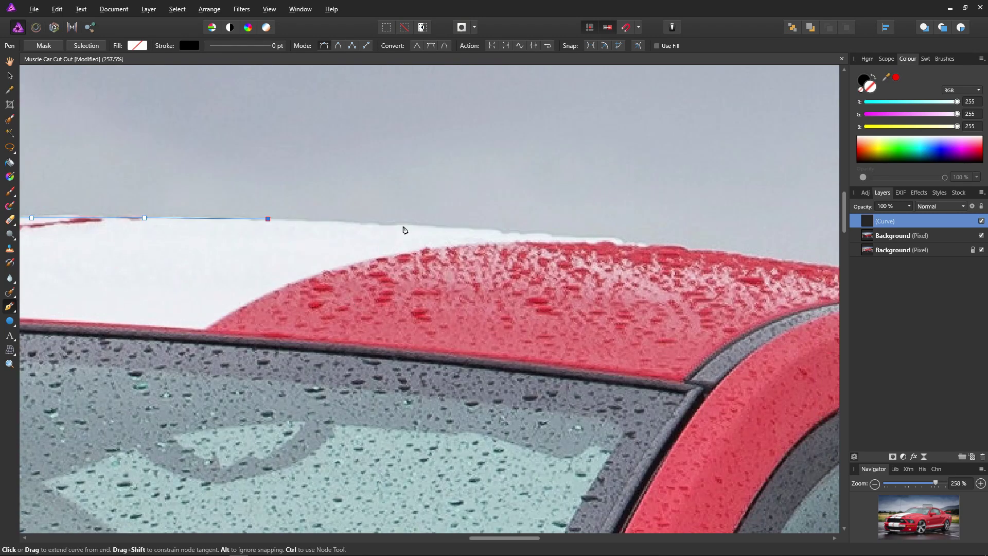
{"action": "left_click", "coordinate": [409, 232]}
{"action": "left_click", "coordinate": [615, 242]}
{"action": "left_click_drag", "start_coordinate": [614, 243], "coordinate": [265, 209]}
{"action": "left_click", "coordinate": [398, 233]}
{"action": "left_click", "coordinate": [492, 252]}
- Trace down the rear deck edge toward the rear spoiler
{"action": "left_click_drag", "start_coordinate": [491, 251], "coordinate": [260, 227]}
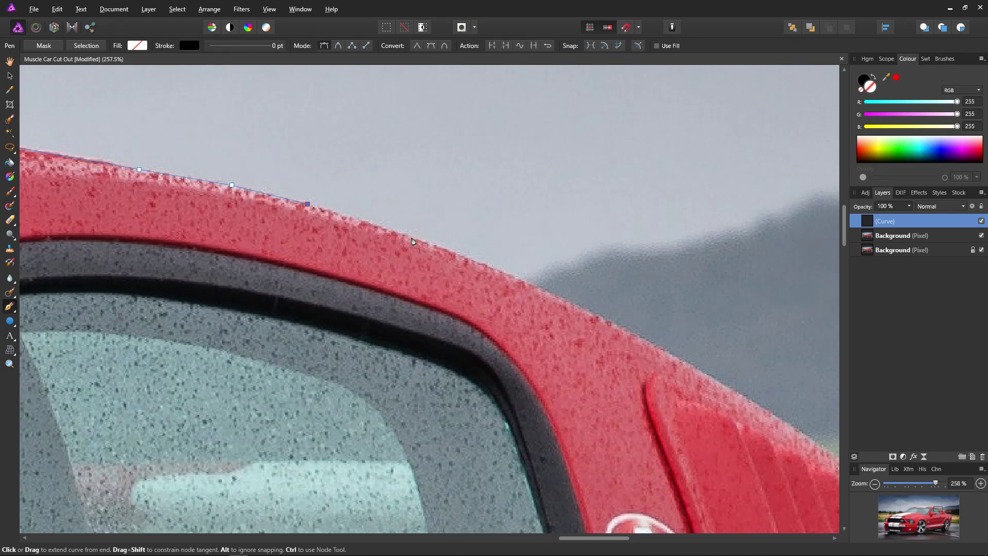
{"action": "left_click_drag", "start_coordinate": [514, 272], "coordinate": [196, 162]}
{"action": "left_click", "coordinate": [386, 221]}
{"action": "left_click", "coordinate": [448, 258]}
{"action": "left_click", "coordinate": [508, 297]}
{"action": "left_click", "coordinate": [605, 364]}
{"action": "left_click_drag", "start_coordinate": [605, 364], "coordinate": [482, 243]}
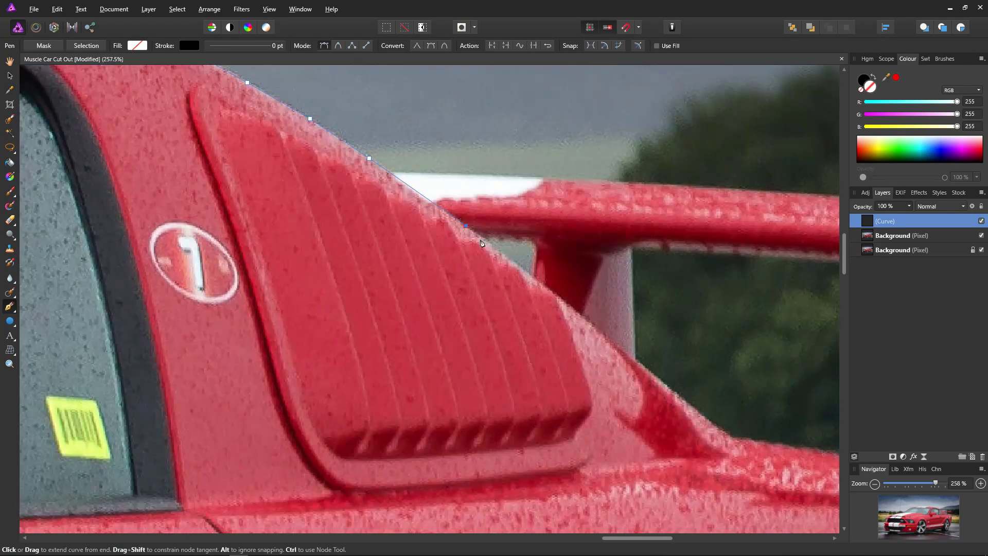
- Extend the outline past the roof edge, delete a misplaced node, and trace the spoiler's top edge
{"action": "left_click", "coordinate": [530, 275]}
{"action": "key", "text": "ctrl"}
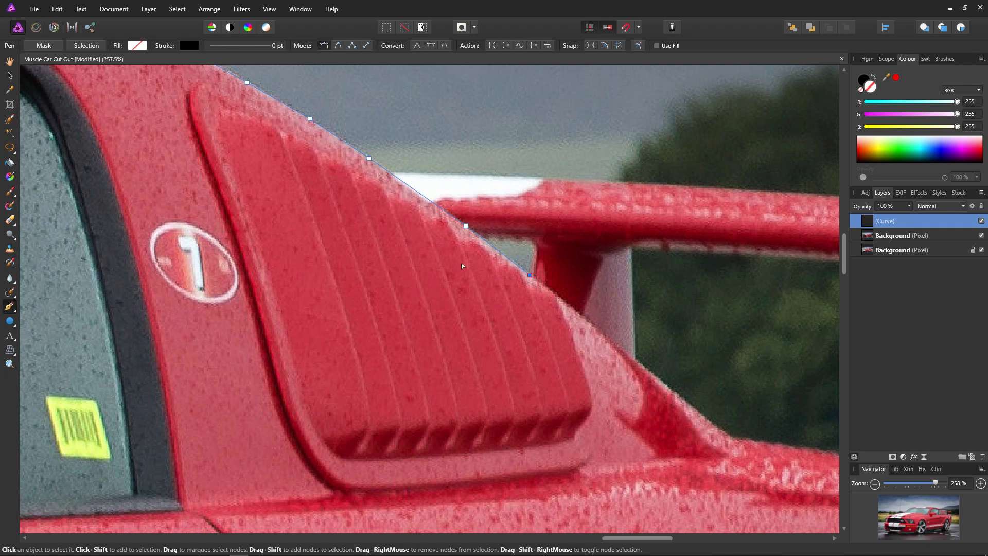
{"action": "key", "text": "Delete"}
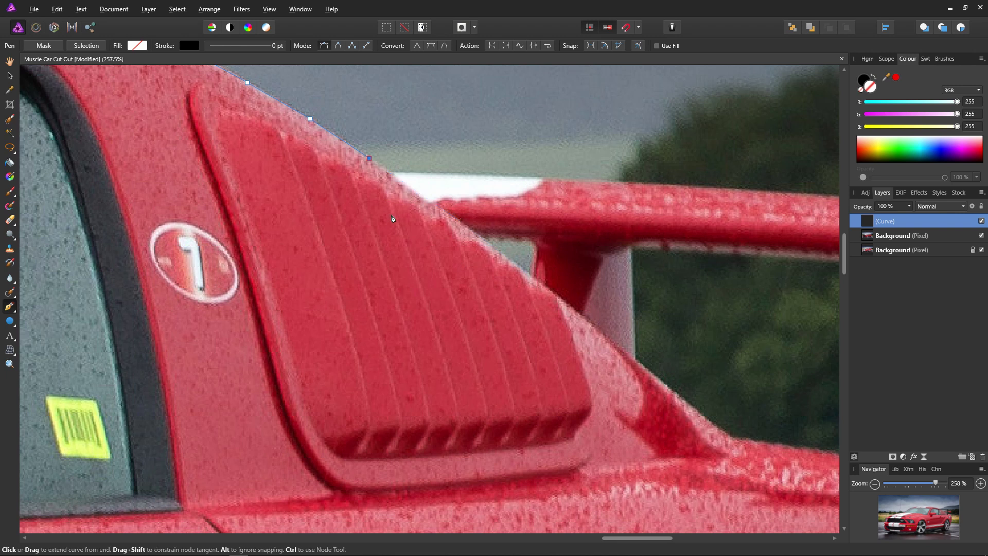
{"action": "left_click", "coordinate": [390, 172]}
{"action": "left_click", "coordinate": [522, 177]}
{"action": "left_click", "coordinate": [643, 182]}
{"action": "left_click", "coordinate": [746, 189]}
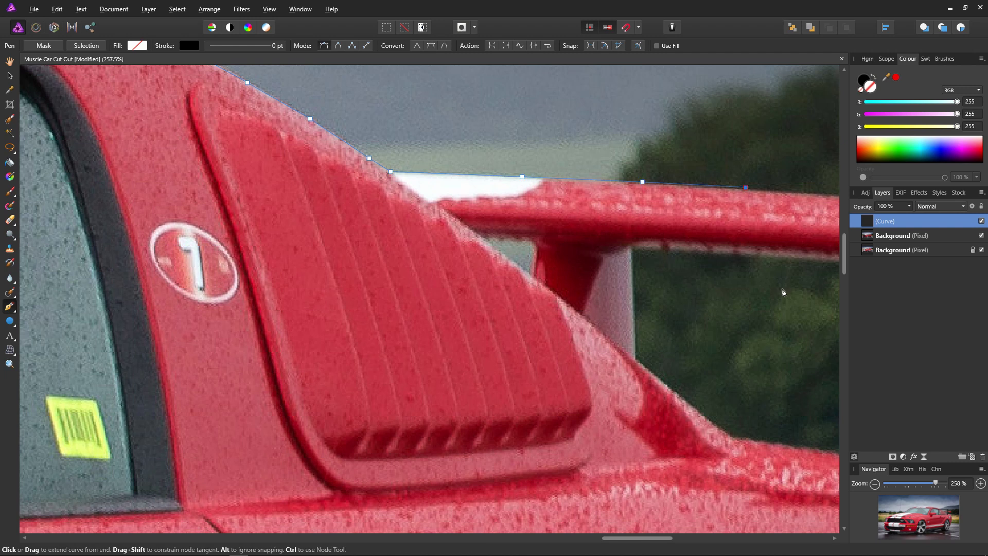
{"action": "left_click_drag", "start_coordinate": [746, 188], "coordinate": [382, 159]}
{"action": "left_click", "coordinate": [458, 164]}
{"action": "left_click", "coordinate": [546, 171]}
{"action": "left_click", "coordinate": [618, 179]}
{"action": "left_click", "coordinate": [649, 180]}
- Trace around the spoiler's end, its bottom and the underside of the spoiler bar
{"action": "left_click", "coordinate": [663, 171]}
{"action": "left_click", "coordinate": [728, 142]}
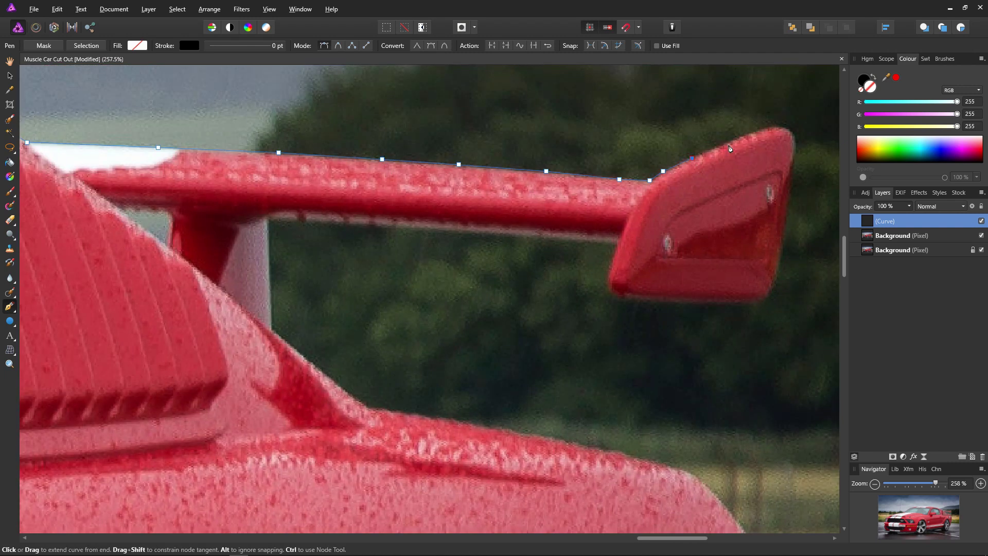
{"action": "left_click", "coordinate": [762, 129]}
{"action": "left_click", "coordinate": [794, 136]}
{"action": "left_click", "coordinate": [787, 202]}
{"action": "left_click", "coordinate": [776, 270]}
{"action": "left_click", "coordinate": [767, 296]}
{"action": "left_click", "coordinate": [706, 301]}
{"action": "left_click", "coordinate": [618, 297]}
{"action": "left_click", "coordinate": [610, 283]}
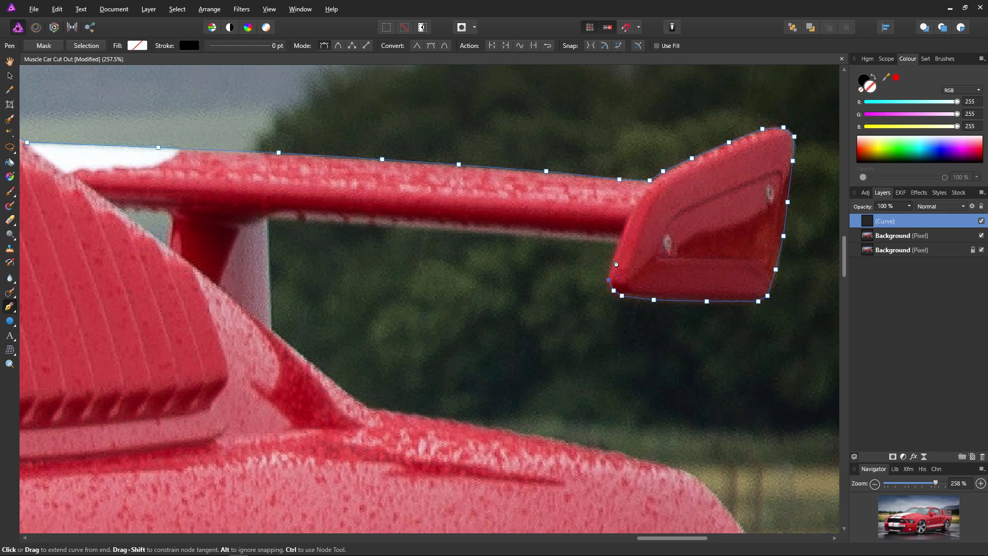
{"action": "left_click", "coordinate": [616, 262]}
{"action": "left_click", "coordinate": [621, 244]}
{"action": "left_click", "coordinate": [554, 237]}
{"action": "left_click", "coordinate": [388, 225]}
{"action": "left_click", "coordinate": [267, 217]}
- Trace the rear body's upper edge and down the rear quarter panel
{"action": "left_click_drag", "start_coordinate": [221, 232], "coordinate": [493, 253]}
{"action": "scroll", "coordinate": [493, 253], "scroll_direction": "down", "scroll_amount": 2}
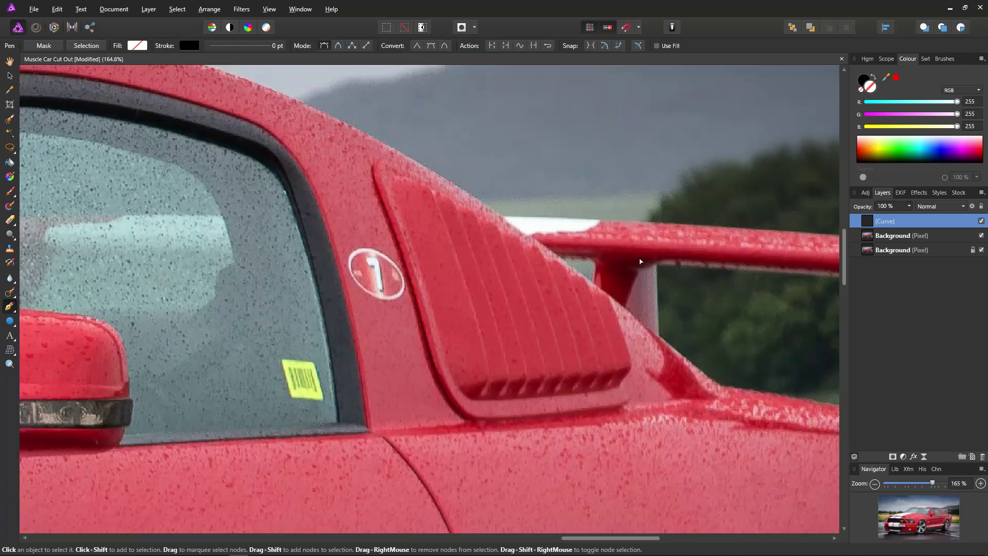
{"action": "scroll", "coordinate": [442, 263], "scroll_direction": "up", "scroll_amount": 1}
{"action": "left_click", "coordinate": [500, 259]}
{"action": "left_click", "coordinate": [573, 277]}
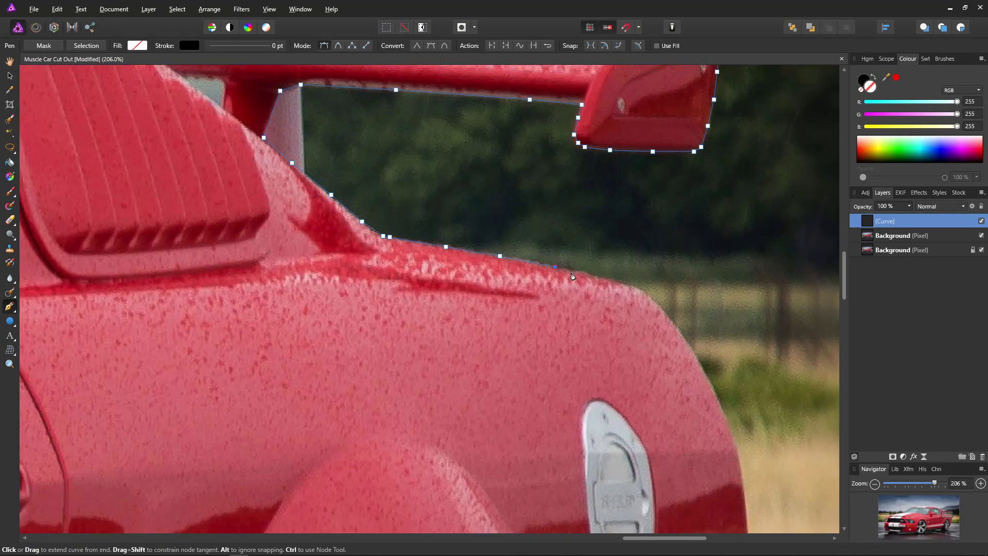
{"action": "left_click", "coordinate": [626, 288]}
{"action": "left_click", "coordinate": [646, 296]}
{"action": "left_click", "coordinate": [685, 339]}
{"action": "left_click_drag", "start_coordinate": [698, 489], "coordinate": [649, 216]}
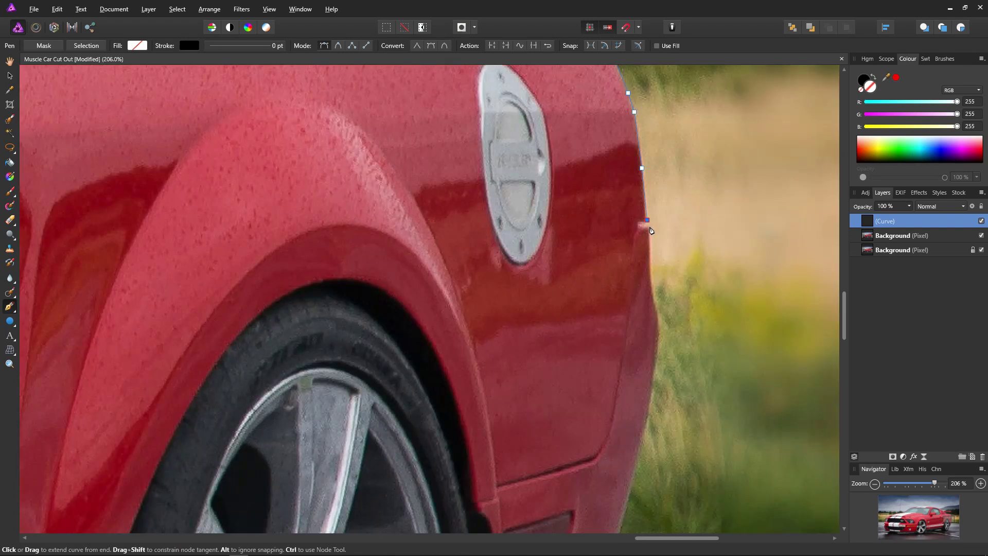
{"action": "left_click", "coordinate": [649, 226]}
{"action": "left_click_drag", "start_coordinate": [659, 336], "coordinate": [641, 269]}
{"action": "left_click_drag", "start_coordinate": [607, 380], "coordinate": [576, 223]}
{"action": "left_click", "coordinate": [540, 339]}
{"action": "left_click", "coordinate": [519, 393]}
- Outline the fender bottom and up over the rear wheel arch
{"action": "left_click_drag", "start_coordinate": [519, 396], "coordinate": [707, 241]}
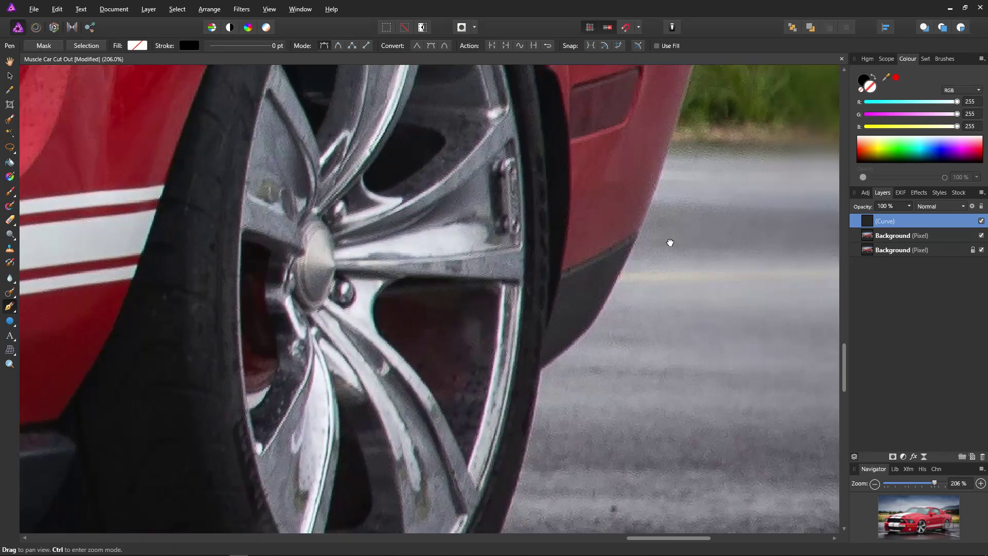
{"action": "left_click", "coordinate": [651, 252]}
{"action": "left_click", "coordinate": [608, 272]}
{"action": "left_click", "coordinate": [614, 209]}
{"action": "left_click", "coordinate": [613, 158]}
{"action": "left_click_drag", "start_coordinate": [616, 126], "coordinate": [637, 311]}
{"action": "left_click", "coordinate": [627, 292]}
{"action": "left_click", "coordinate": [617, 262]}
{"action": "left_click", "coordinate": [606, 246]}
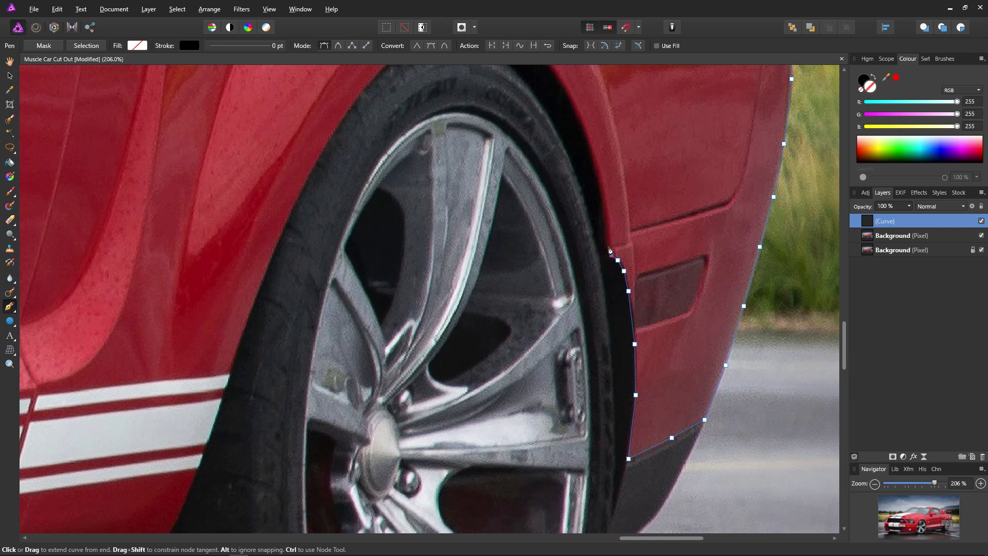
{"action": "left_click_drag", "start_coordinate": [606, 246], "coordinate": [639, 435]}
{"action": "left_click", "coordinate": [630, 374]}
{"action": "left_click", "coordinate": [601, 290]}
{"action": "left_click", "coordinate": [569, 243]}
{"action": "left_click", "coordinate": [533, 218]}
- Follow the body's bottom edge from the rear arch toward the front wheel
{"action": "left_click_drag", "start_coordinate": [531, 221], "coordinate": [512, 150]}
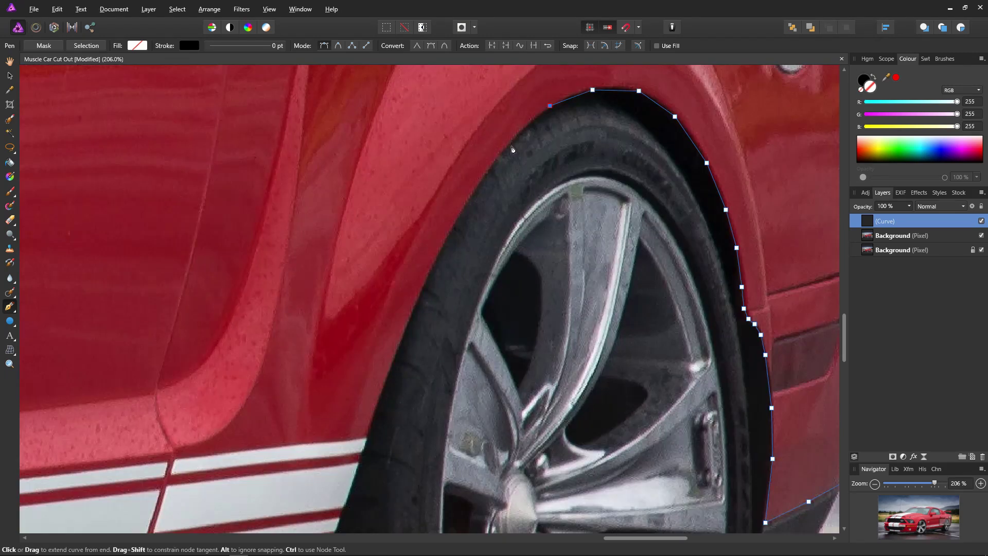
{"action": "left_click_drag", "start_coordinate": [411, 325], "coordinate": [553, 214]}
{"action": "left_click_drag", "start_coordinate": [621, 362], "coordinate": [609, 199]}
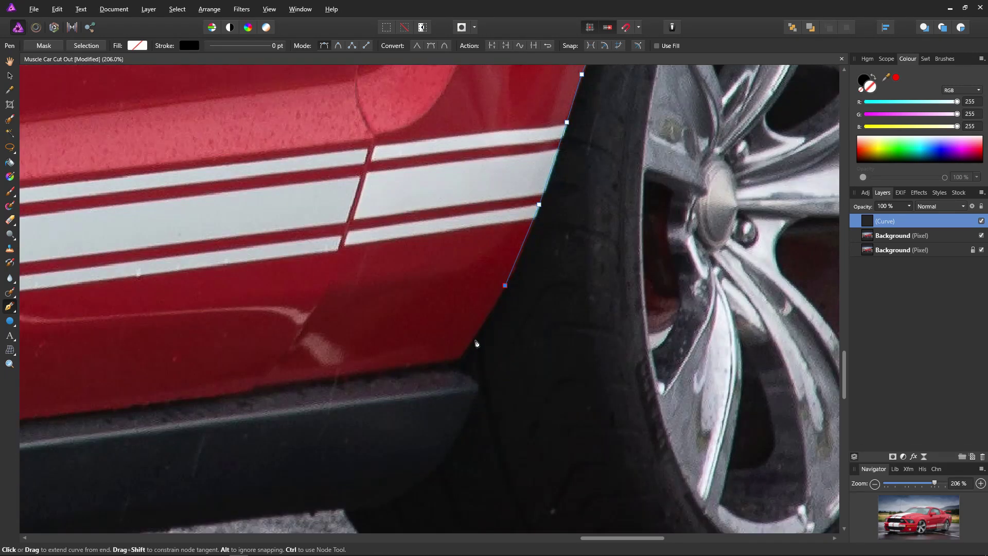
{"action": "left_click_drag", "start_coordinate": [461, 363], "coordinate": [692, 285]}
{"action": "left_click", "coordinate": [592, 282]}
{"action": "left_click", "coordinate": [484, 295]}
{"action": "left_click", "coordinate": [361, 310]}
{"action": "left_click", "coordinate": [334, 285]}
{"action": "left_click_drag", "start_coordinate": [161, 316], "coordinate": [537, 189]}
{"action": "left_click", "coordinate": [221, 304]}
{"action": "left_click", "coordinate": [294, 231]}
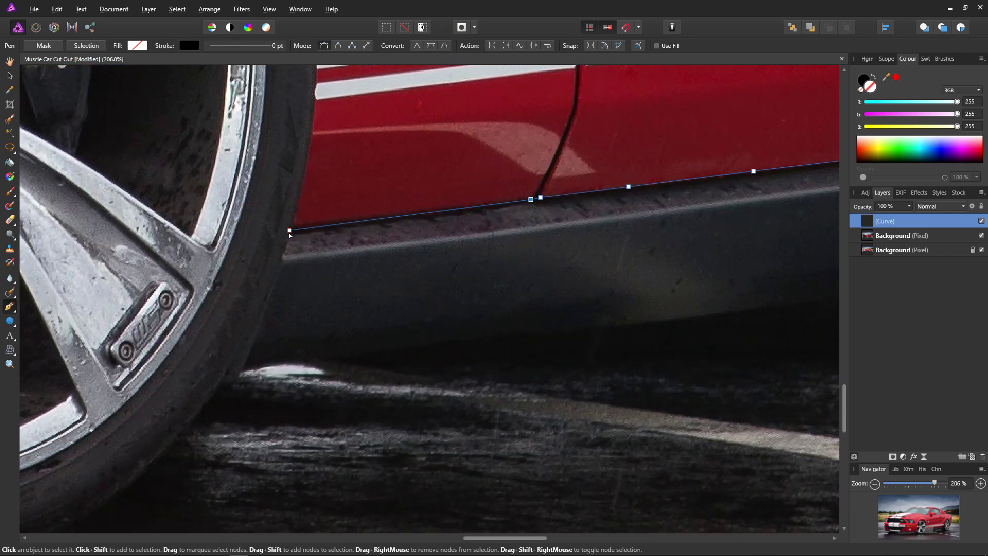
- Trace up the front tyre edge and over the top of the front wheel arch
{"action": "left_click_drag", "start_coordinate": [375, 161], "coordinate": [448, 393]}
{"action": "left_click", "coordinate": [375, 420]}
{"action": "left_click", "coordinate": [385, 370]}
{"action": "left_click", "coordinate": [389, 310]}
{"action": "left_click", "coordinate": [391, 238]}
{"action": "left_click_drag", "start_coordinate": [384, 175], "coordinate": [410, 387]}
{"action": "left_click", "coordinate": [416, 389]}
{"action": "left_click", "coordinate": [403, 316]}
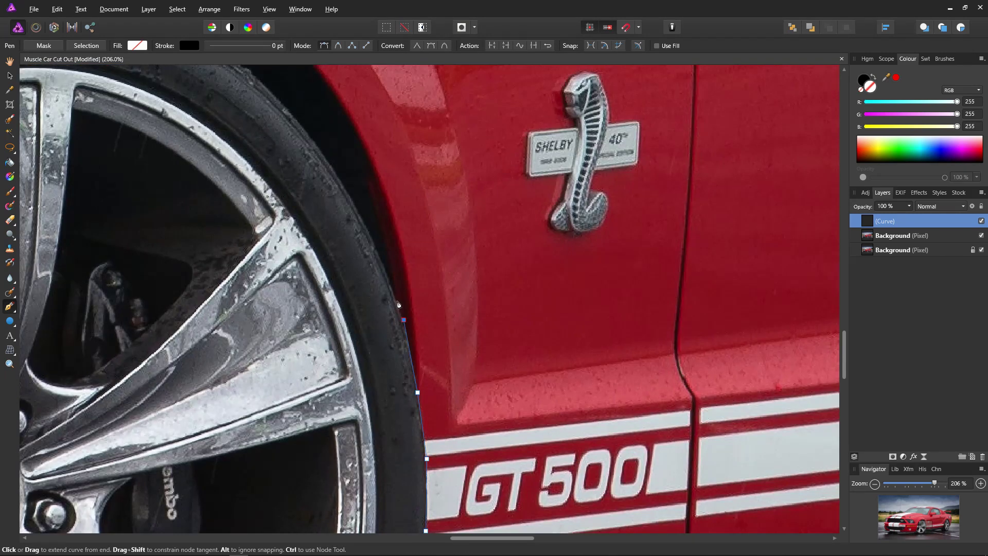
{"action": "left_click", "coordinate": [390, 284]}
{"action": "left_click_drag", "start_coordinate": [377, 226], "coordinate": [513, 357]}
{"action": "left_click", "coordinate": [488, 326]}
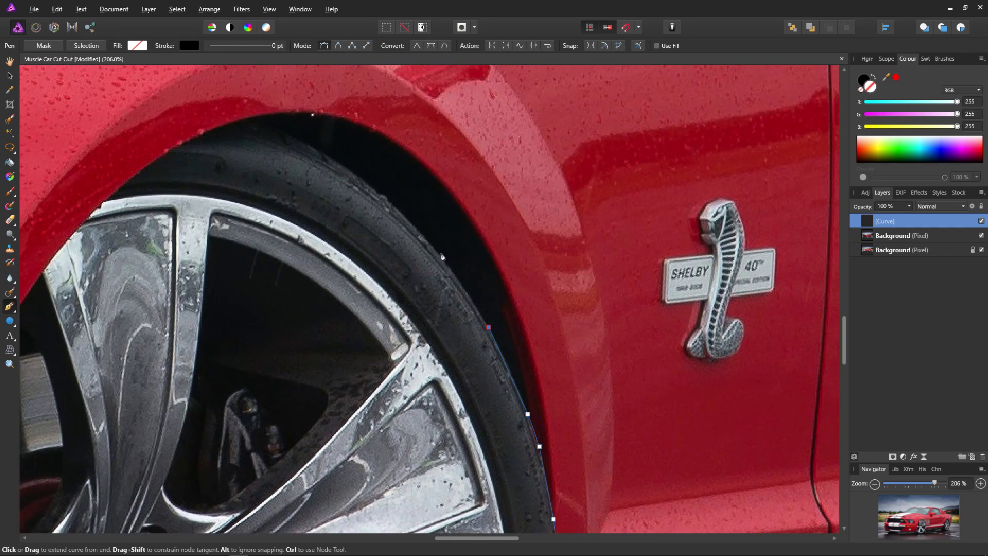
{"action": "left_click", "coordinate": [425, 238]}
{"action": "left_click", "coordinate": [365, 181]}
{"action": "left_click", "coordinate": [313, 146]}
{"action": "left_click", "coordinate": [257, 117]}
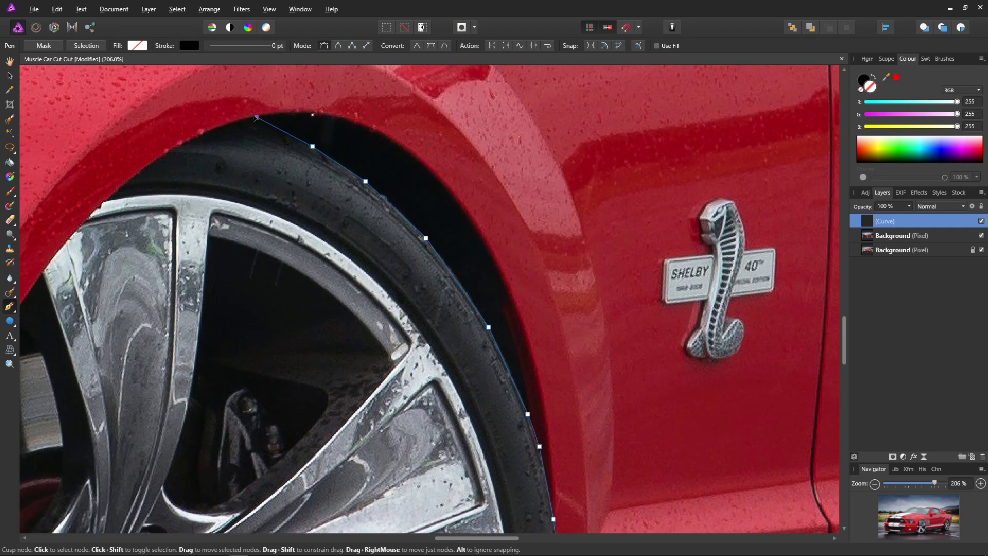
{"action": "left_click", "coordinate": [224, 124]}
{"action": "left_click", "coordinate": [190, 140]}
{"action": "left_click", "coordinate": [157, 156]}
{"action": "left_click", "coordinate": [129, 180]}
{"action": "left_click", "coordinate": [100, 206]}
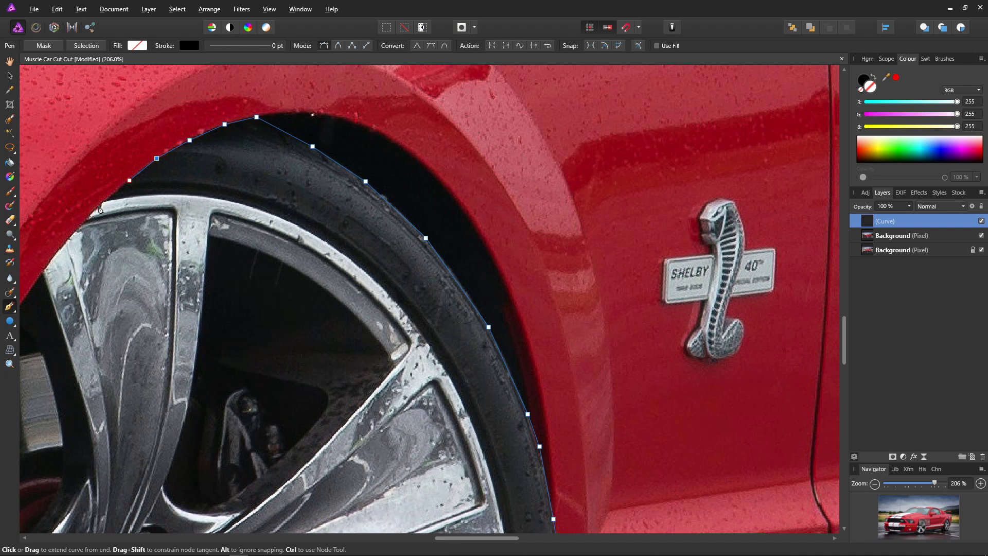
- Trace down the front side of the wheel arch and the bumper's side edge
{"action": "left_click_drag", "start_coordinate": [67, 230], "coordinate": [413, 215]}
{"action": "left_click", "coordinate": [413, 226]}
{"action": "left_click", "coordinate": [389, 255]}
{"action": "left_click", "coordinate": [365, 292]}
{"action": "left_click", "coordinate": [342, 330]}
{"action": "left_click", "coordinate": [326, 357]}
{"action": "left_click", "coordinate": [324, 365]}
{"action": "scroll", "coordinate": [311, 406], "scroll_direction": "down", "scroll_amount": 7}
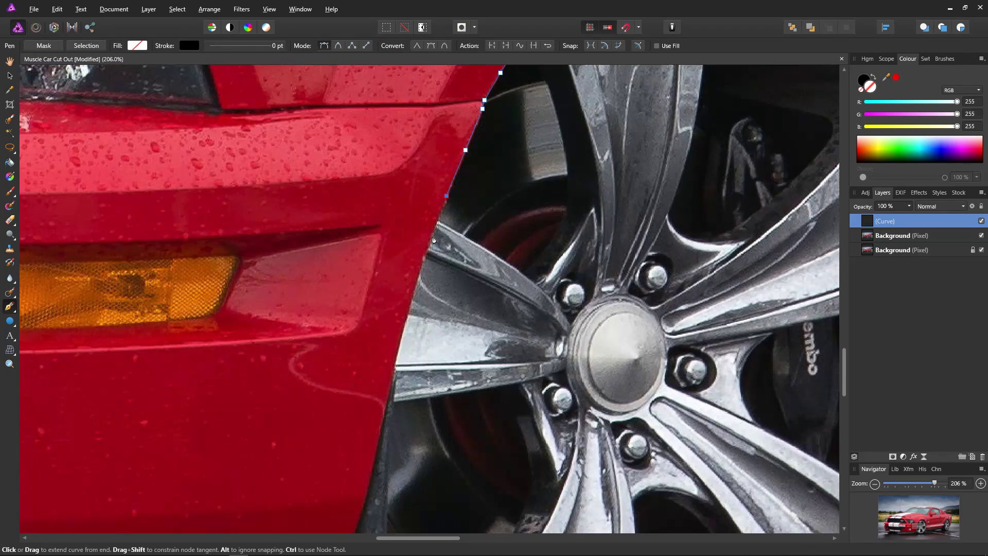
{"action": "left_click_drag", "start_coordinate": [429, 396], "coordinate": [517, 265]}
{"action": "left_click", "coordinate": [512, 257]}
{"action": "left_click", "coordinate": [502, 307]}
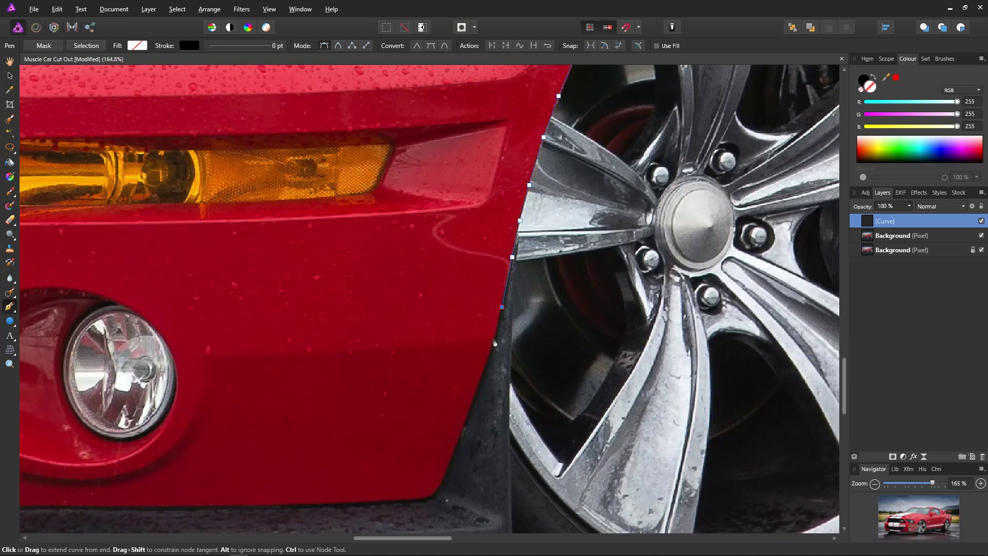
{"action": "left_click", "coordinate": [492, 339]}
{"action": "left_click", "coordinate": [478, 384]}
{"action": "left_click", "coordinate": [465, 422]}
{"action": "left_click", "coordinate": [454, 451]}
{"action": "left_click", "coordinate": [445, 472]}
{"action": "left_click", "coordinate": [428, 495]}
- Trace along the bumper's bottom edge, undoing the stray nodes at the white stripe's end
{"action": "left_click_drag", "start_coordinate": [410, 502], "coordinate": [571, 246]}
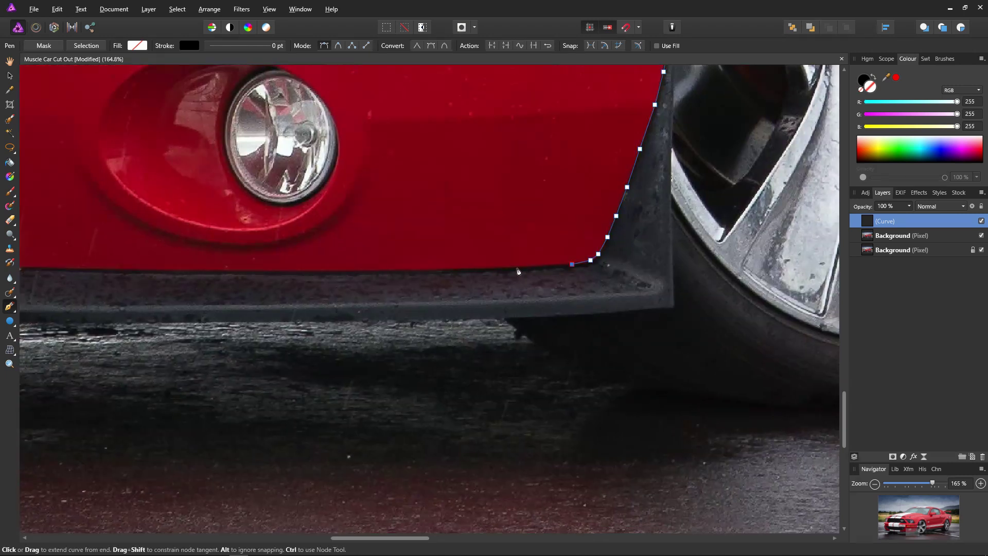
{"action": "left_click", "coordinate": [453, 269]}
{"action": "left_click", "coordinate": [370, 271]}
{"action": "left_click", "coordinate": [303, 272]}
{"action": "left_click", "coordinate": [226, 270]}
{"action": "left_click", "coordinate": [139, 271]}
{"action": "left_click_drag", "start_coordinate": [77, 272], "coordinate": [409, 260]}
{"action": "left_click", "coordinate": [409, 255]}
{"action": "left_click", "coordinate": [345, 253]}
{"action": "left_click", "coordinate": [274, 250]}
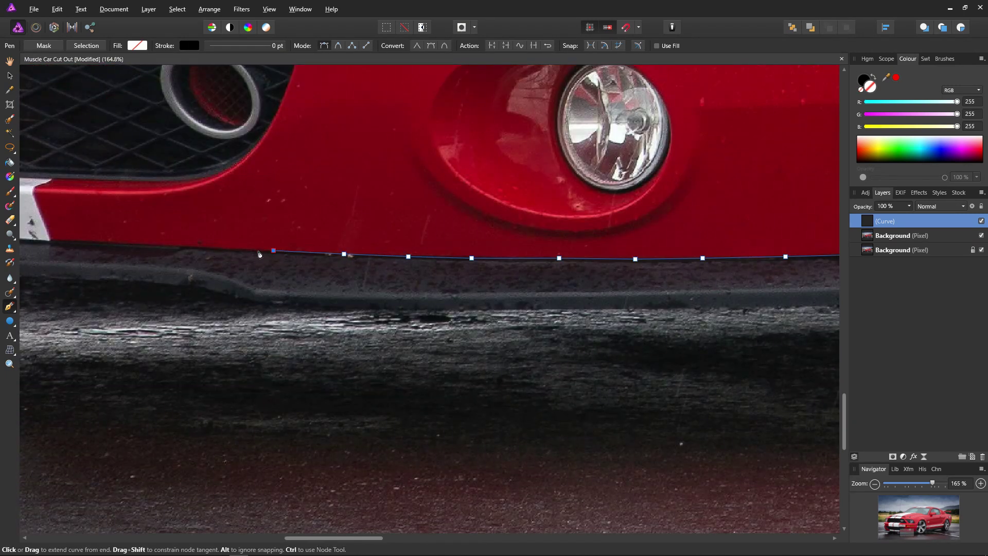
{"action": "left_click", "coordinate": [199, 247]}
{"action": "left_click_drag", "start_coordinate": [151, 250], "coordinate": [442, 289]}
{"action": "left_click", "coordinate": [413, 282]}
{"action": "left_click", "coordinate": [341, 276]}
{"action": "left_click", "coordinate": [339, 220]}
{"action": "key", "text": "ctrl+z"}
{"action": "key", "text": "ctrl+z"}
{"action": "key", "text": "ctrl+z"}
{"action": "key", "text": "ctrl+z"}
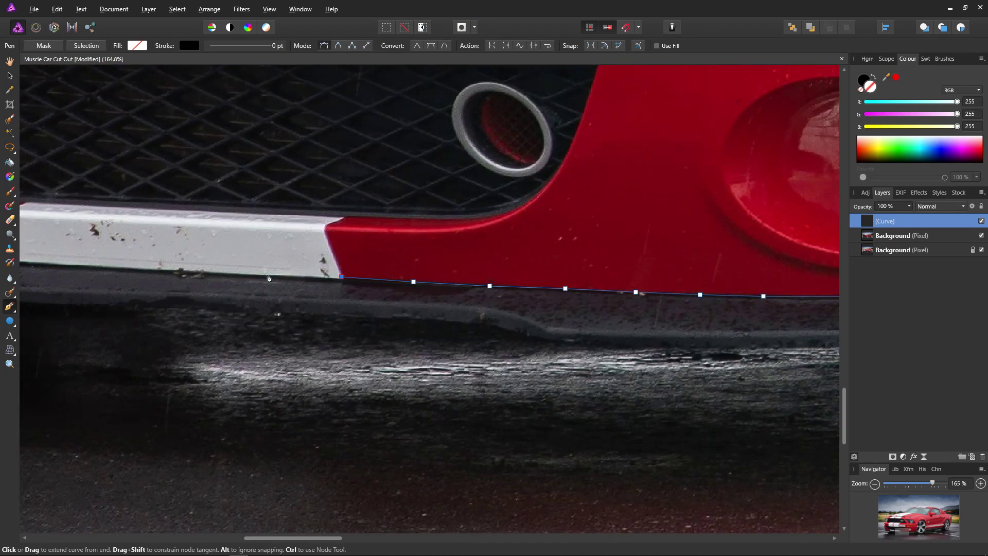
- Trace the white stripe's bottom edge and up the bumper's outer corner
{"action": "left_click_drag", "start_coordinate": [265, 277], "coordinate": [643, 270]}
{"action": "left_click", "coordinate": [644, 268]}
{"action": "left_click", "coordinate": [536, 261]}
{"action": "left_click", "coordinate": [468, 258]}
{"action": "left_click", "coordinate": [396, 255]}
{"action": "left_click", "coordinate": [305, 246]}
{"action": "left_click", "coordinate": [236, 238]}
{"action": "left_click_drag", "start_coordinate": [145, 233], "coordinate": [507, 292]}
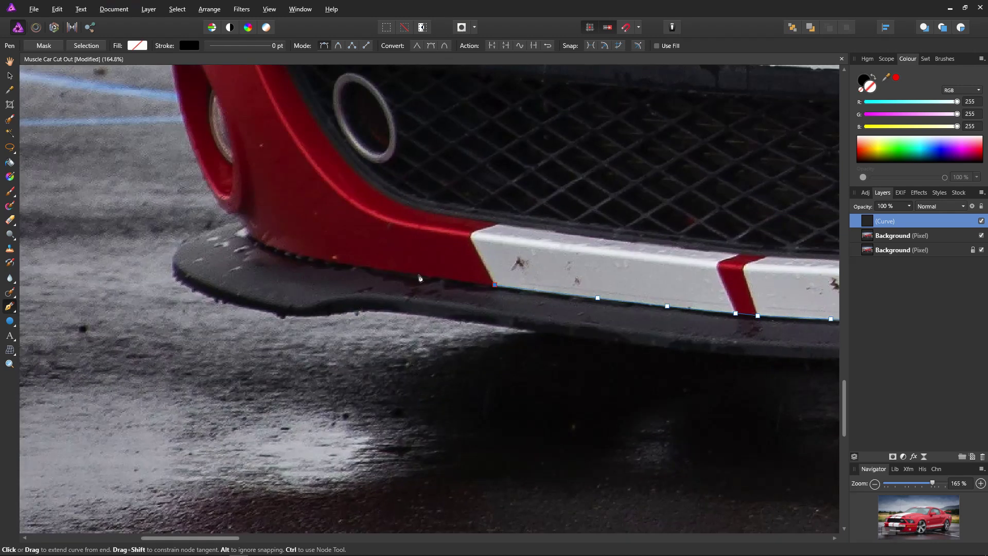
{"action": "left_click", "coordinate": [494, 285]}
{"action": "left_click", "coordinate": [418, 274]}
{"action": "left_click", "coordinate": [355, 265]}
{"action": "left_click", "coordinate": [296, 254]}
{"action": "left_click", "coordinate": [261, 239]}
{"action": "left_click", "coordinate": [244, 224]}
{"action": "left_click", "coordinate": [230, 212]}
- Continue up the bumper corner, side and ledge onto the upper body edge
{"action": "scroll", "coordinate": [200, 194], "scroll_direction": "up", "scroll_amount": 2}
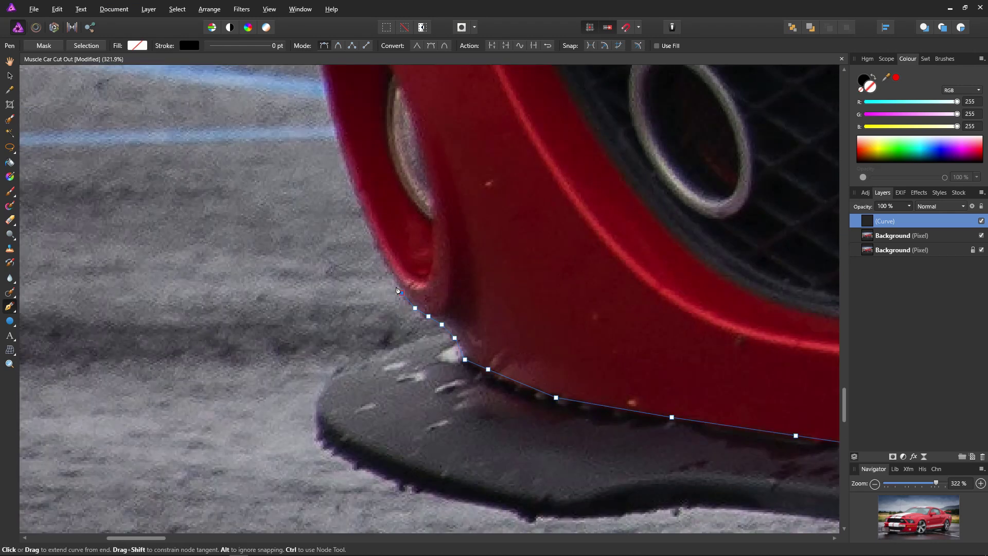
{"action": "scroll", "coordinate": [200, 194], "scroll_direction": "down", "scroll_amount": 2}
{"action": "left_click", "coordinate": [378, 236]}
{"action": "left_click", "coordinate": [368, 206]}
{"action": "left_click", "coordinate": [357, 166]}
{"action": "left_click", "coordinate": [348, 123]}
{"action": "left_click_drag", "start_coordinate": [329, 46], "coordinate": [358, 276]}
{"action": "left_click", "coordinate": [363, 277]}
{"action": "left_click", "coordinate": [367, 238]}
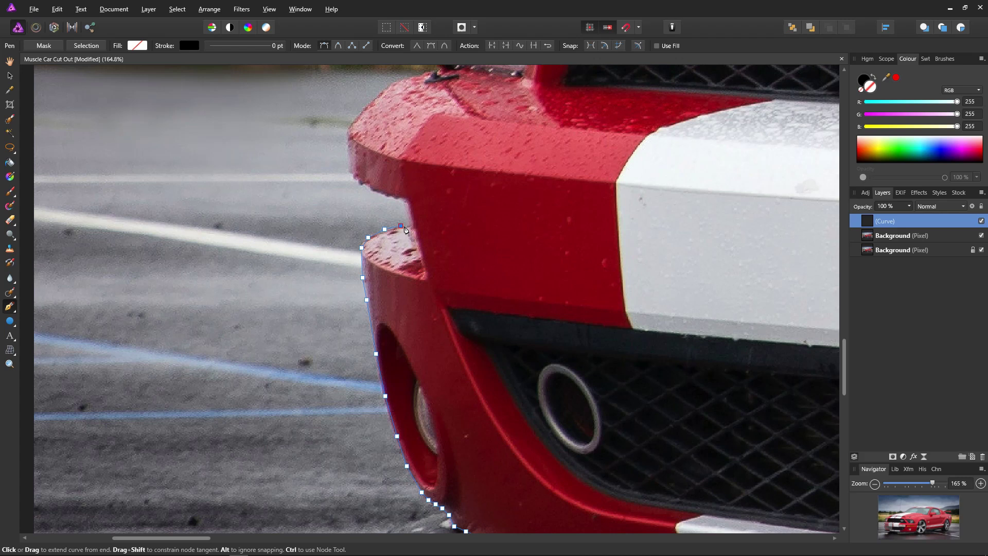
{"action": "left_click", "coordinate": [406, 226]}
{"action": "left_click", "coordinate": [377, 195]}
{"action": "left_click", "coordinate": [348, 173]}
{"action": "left_click", "coordinate": [345, 133]}
{"action": "left_click", "coordinate": [361, 109]}
{"action": "left_click", "coordinate": [378, 95]}
- Trace the bumper top up beside the headlight and close the path on its starting node
{"action": "left_click_drag", "start_coordinate": [441, 115], "coordinate": [364, 374]}
{"action": "left_click", "coordinate": [315, 343]}
{"action": "left_click", "coordinate": [336, 337]}
{"action": "left_click", "coordinate": [358, 330]}
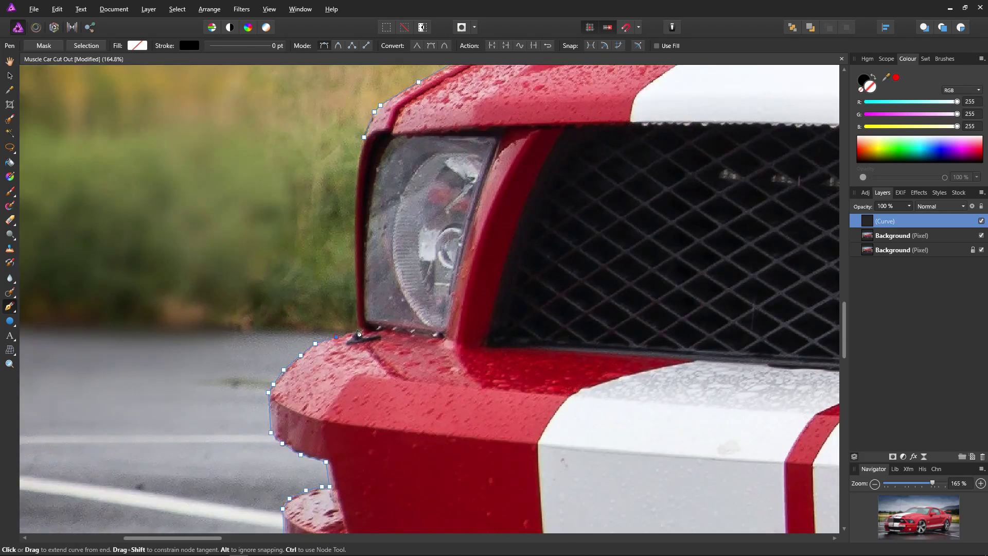
{"action": "left_click", "coordinate": [357, 306]}
{"action": "left_click", "coordinate": [355, 273]}
{"action": "left_click", "coordinate": [355, 229]}
{"action": "left_click", "coordinate": [355, 191]}
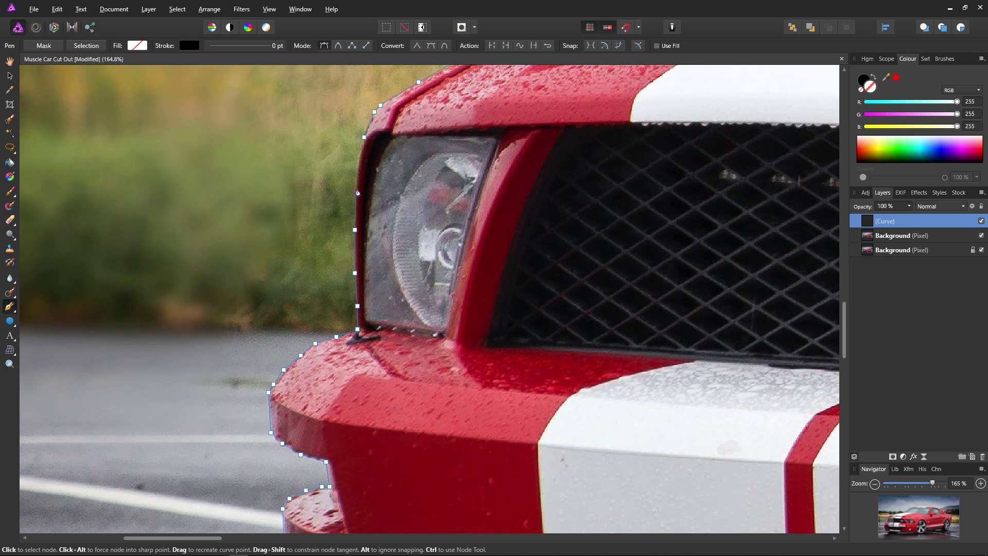
{"action": "left_click", "coordinate": [358, 164]}
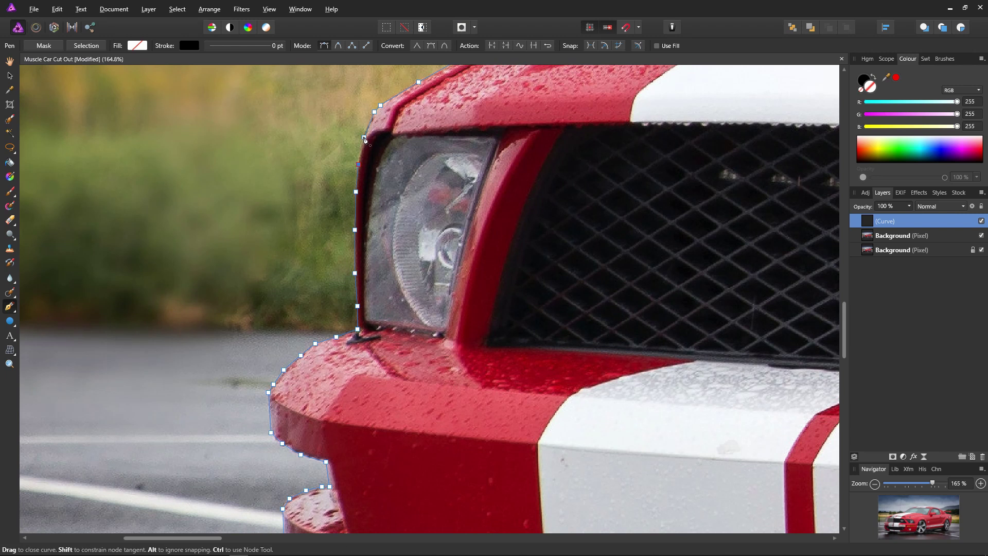
{"action": "left_click", "coordinate": [364, 139]}
- Frame the whole car in view and save the document
{"action": "scroll", "coordinate": [537, 320], "scroll_direction": "down", "scroll_amount": 3}
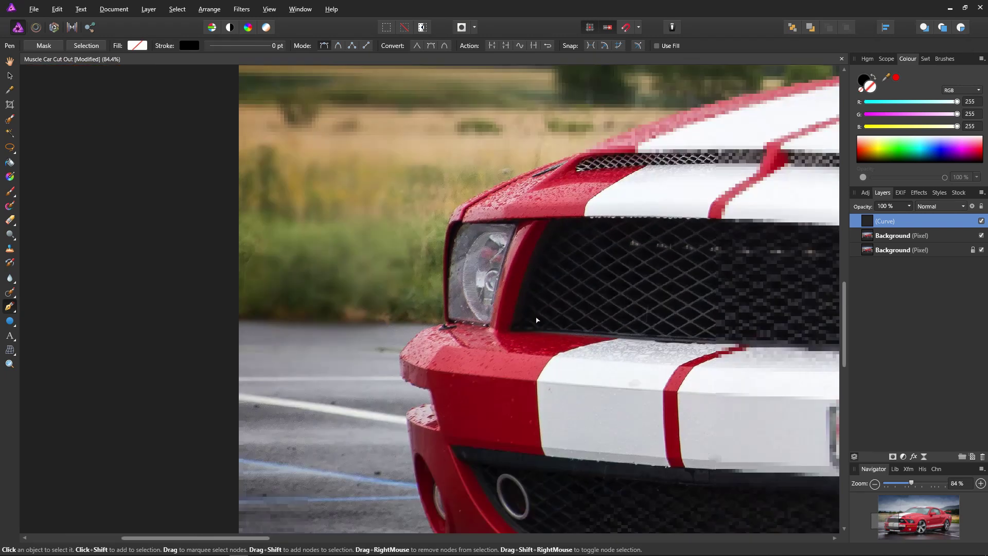
{"action": "scroll", "coordinate": [536, 320], "scroll_direction": "down", "scroll_amount": 3}
{"action": "left_click_drag", "start_coordinate": [699, 335], "coordinate": [301, 336]}
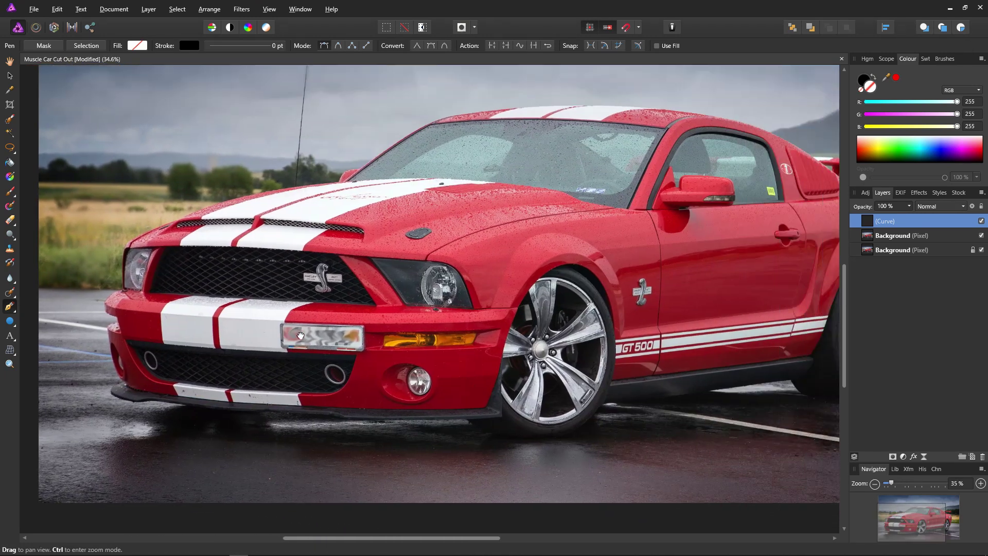
{"action": "scroll", "coordinate": [300, 336], "scroll_direction": "down", "scroll_amount": 1}
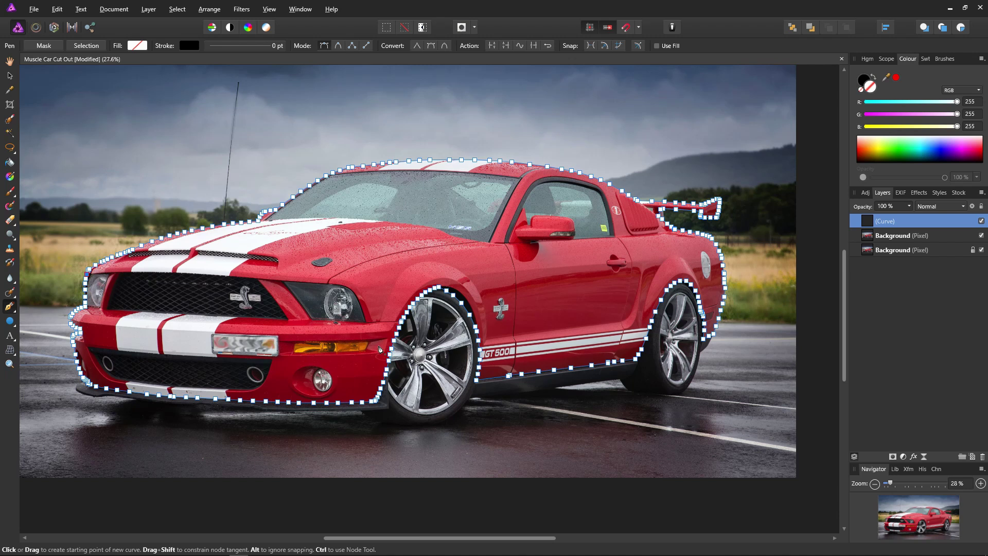
{"action": "left_click_drag", "start_coordinate": [379, 349], "coordinate": [401, 384]}
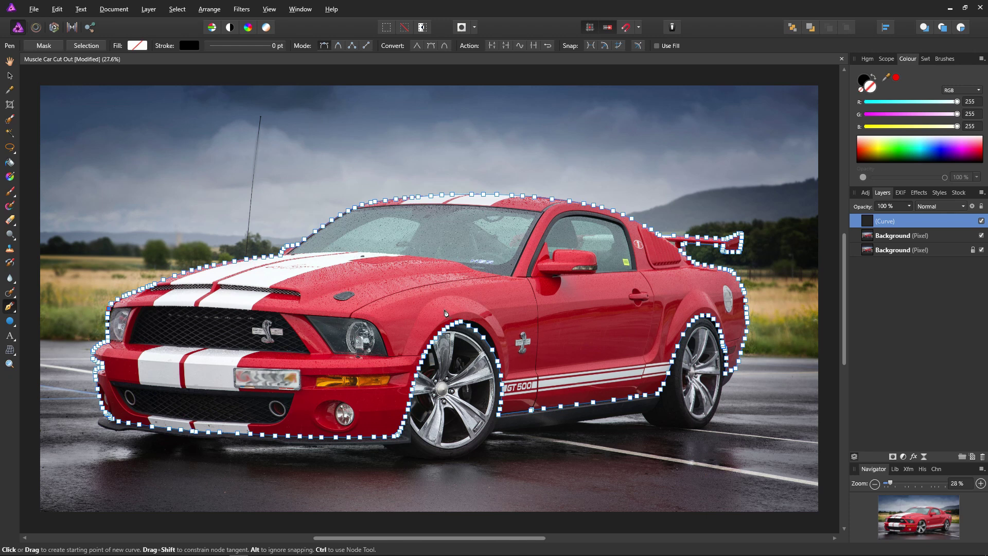
{"action": "key", "text": "ctrl+s"}
- Zoom in to inspect the curve nodes at the front and rear wheel arches, then zoom back out
{"action": "scroll", "coordinate": [486, 349], "scroll_direction": "up", "scroll_amount": 5}
{"action": "scroll", "coordinate": [507, 347], "scroll_direction": "up", "scroll_amount": 2}
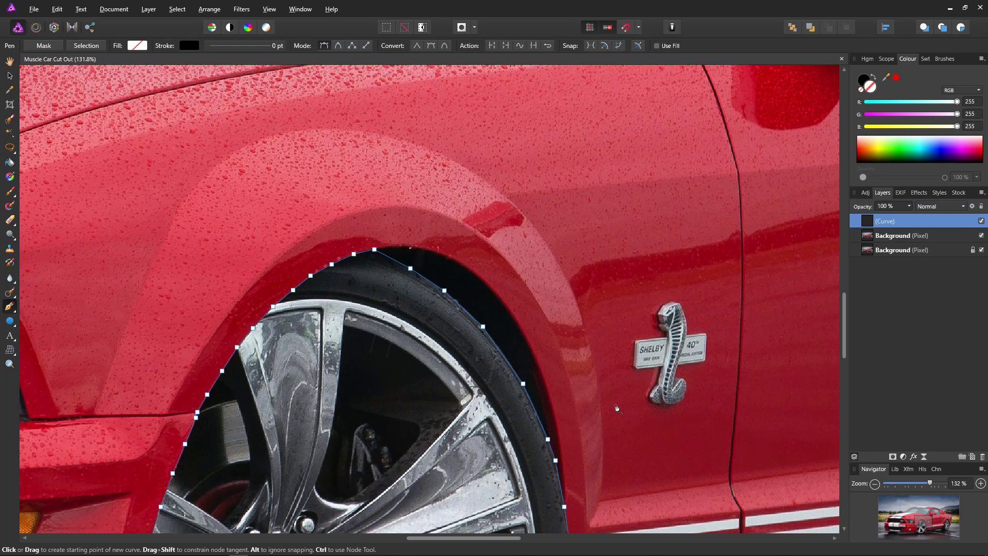
{"action": "scroll", "coordinate": [613, 406], "scroll_direction": "up", "scroll_amount": 2}
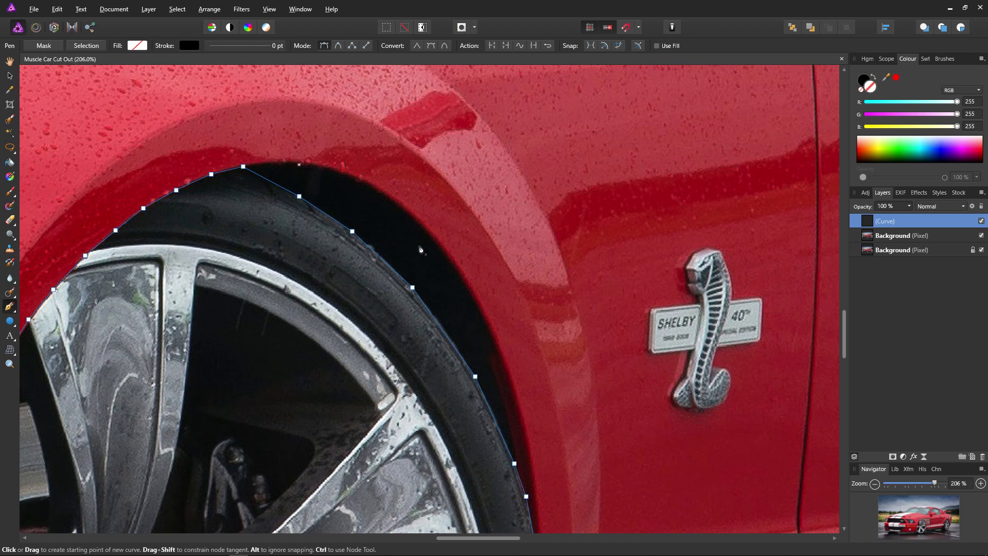
{"action": "scroll", "coordinate": [537, 358], "scroll_direction": "down", "scroll_amount": 4}
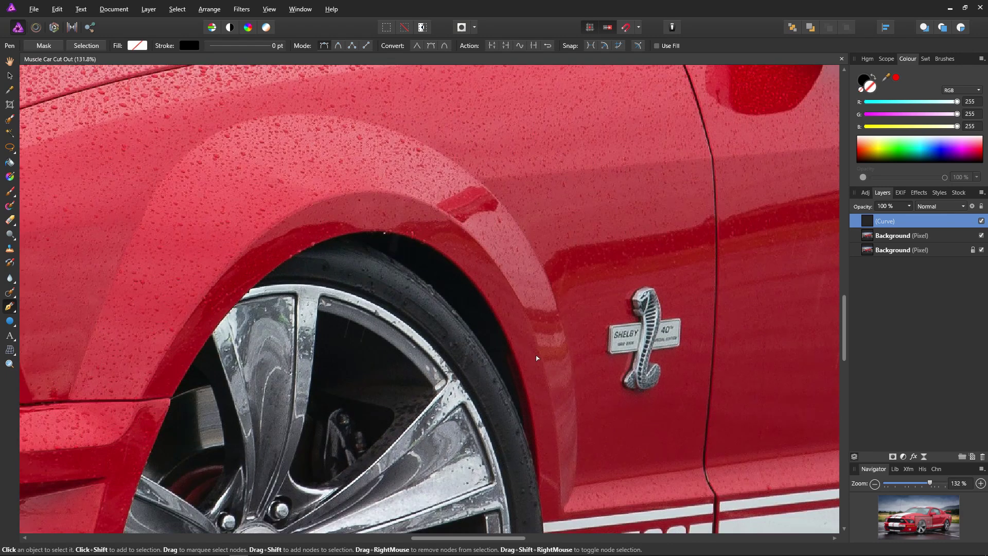
{"action": "scroll", "coordinate": [536, 358], "scroll_direction": "down", "scroll_amount": 2}
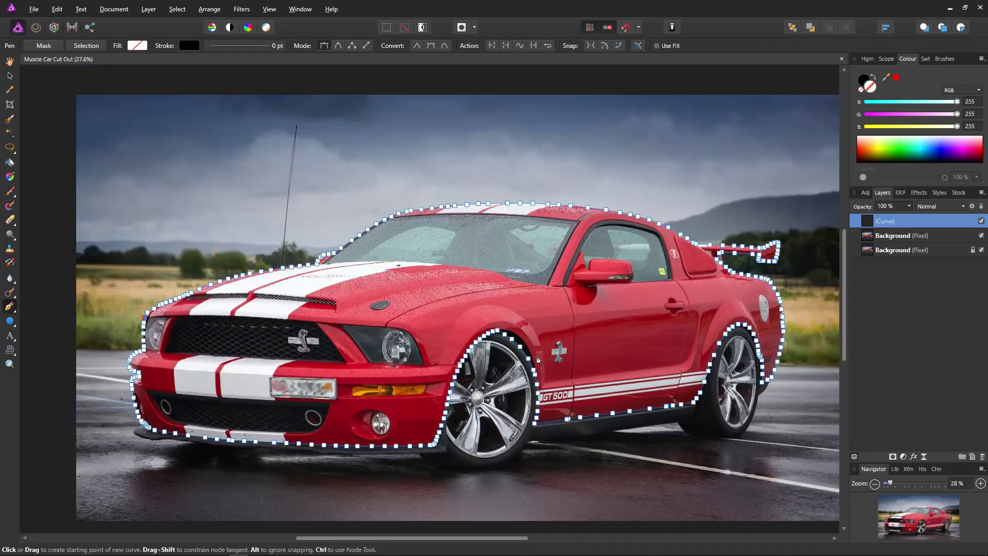
{"action": "scroll", "coordinate": [666, 376], "scroll_direction": "up", "scroll_amount": 5}
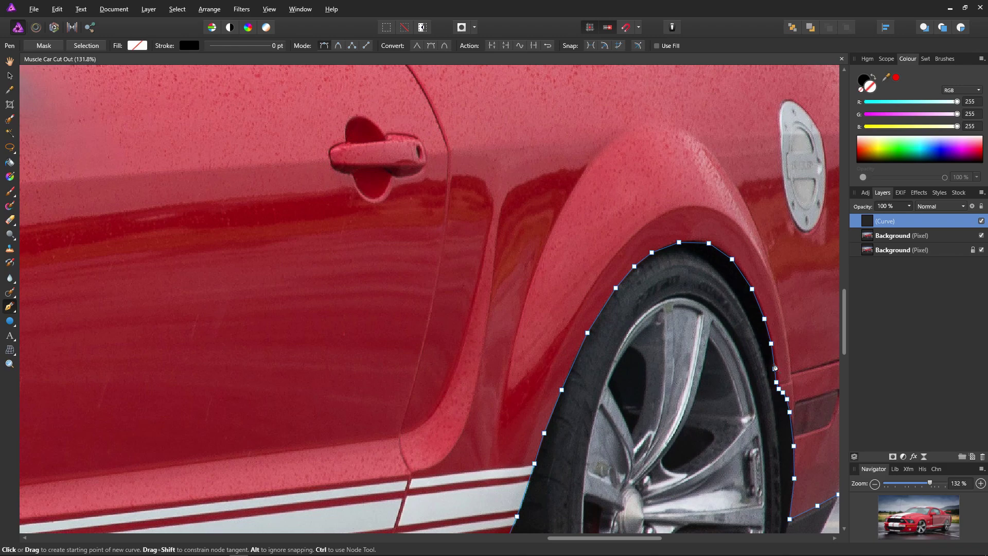
{"action": "scroll", "coordinate": [459, 282], "scroll_direction": "down", "scroll_amount": 6}
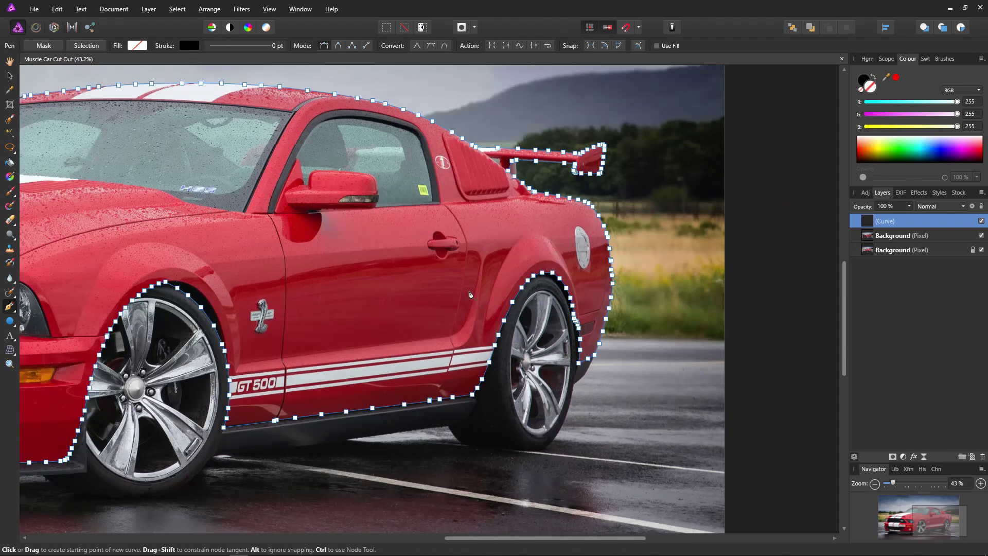
{"action": "scroll", "coordinate": [332, 320], "scroll_direction": "down", "scroll_amount": 3}
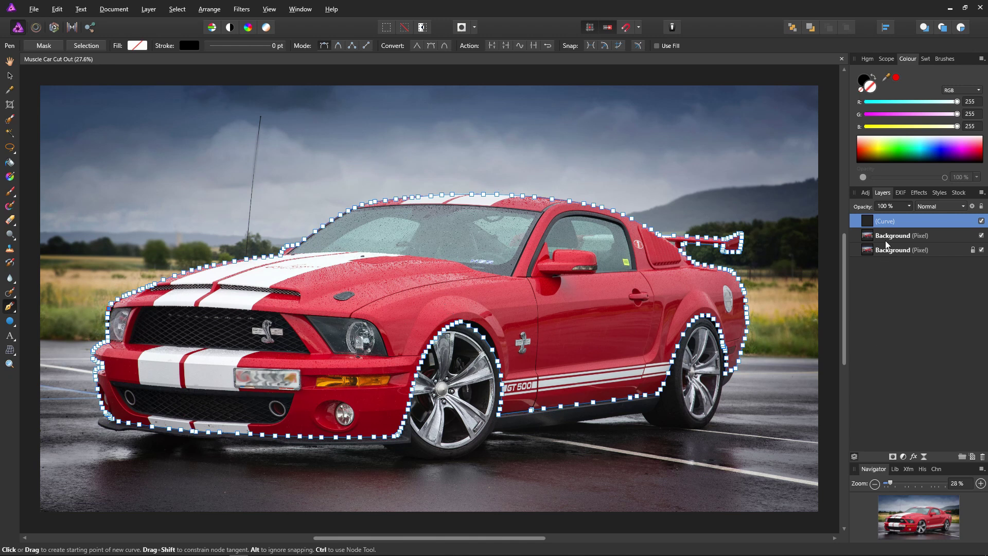
- Rename the curve layer to 'Main Body Curve'
{"action": "double_click", "coordinate": [887, 221]}
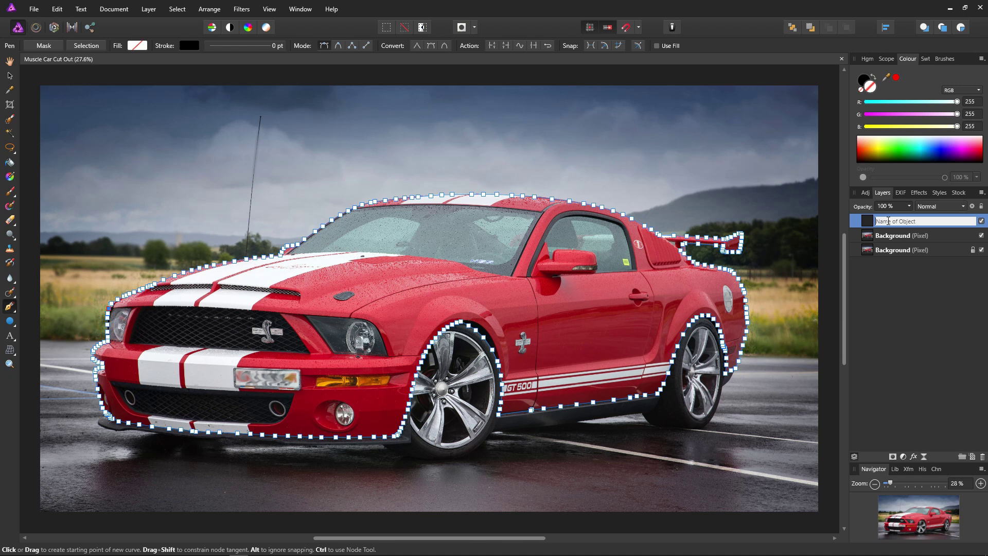
{"action": "type", "text": "Main Body Curve"}
{"action": "key", "text": "Return"}
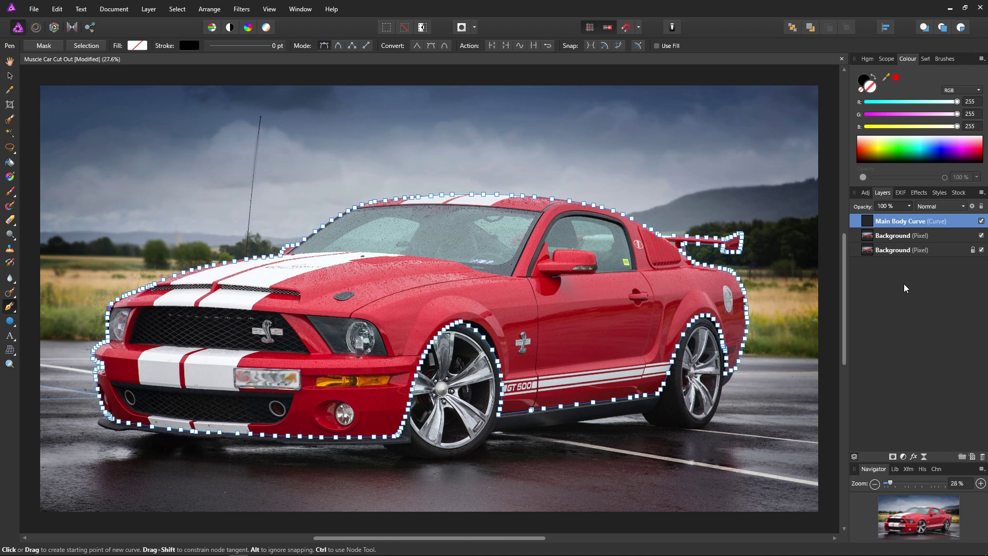
- Duplicate Main Body Curve, move the copy below the Background layers, and hide it
{"action": "right_click", "coordinate": [872, 226]}
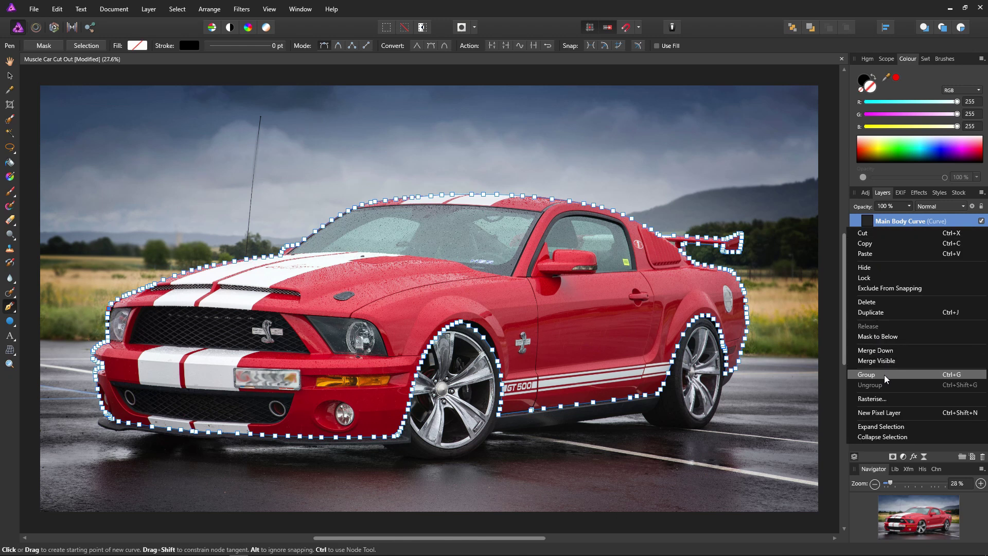
{"action": "left_click", "coordinate": [883, 310]}
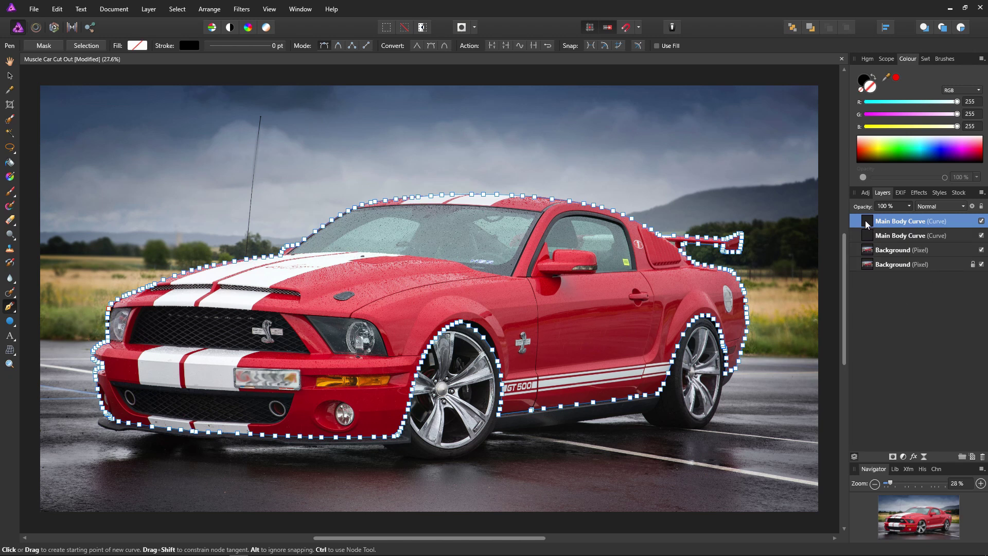
{"action": "left_click_drag", "start_coordinate": [867, 225], "coordinate": [876, 288]}
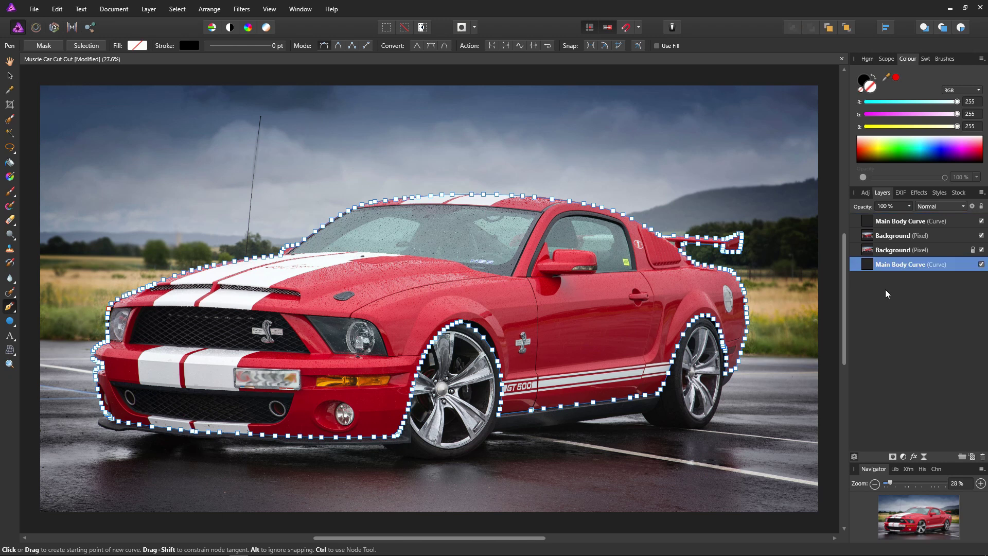
{"action": "left_click", "coordinate": [980, 264]}
- Convert the visible Main Body Curve into a selection and feather it by a 2 px radius
{"action": "left_click", "coordinate": [896, 221]}
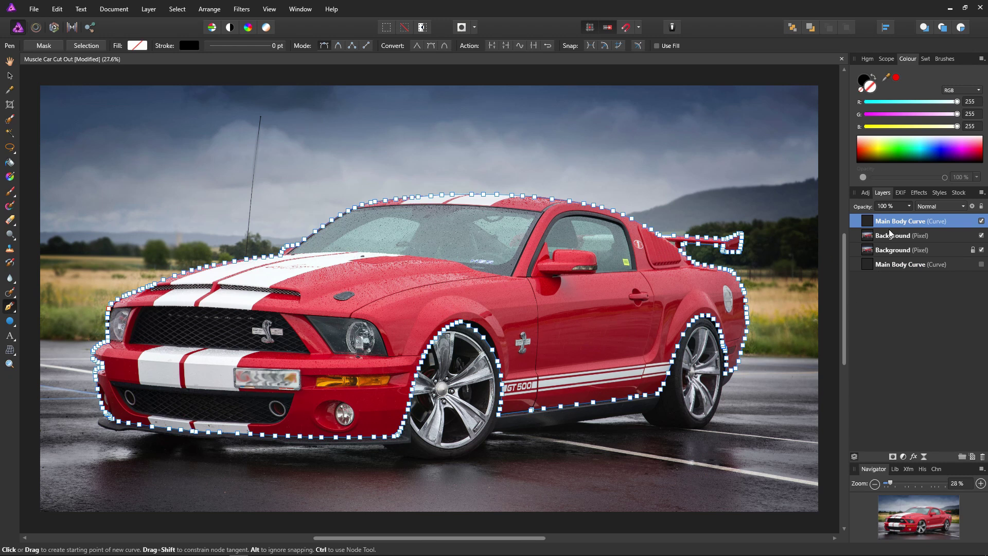
{"action": "left_click", "coordinate": [86, 47]}
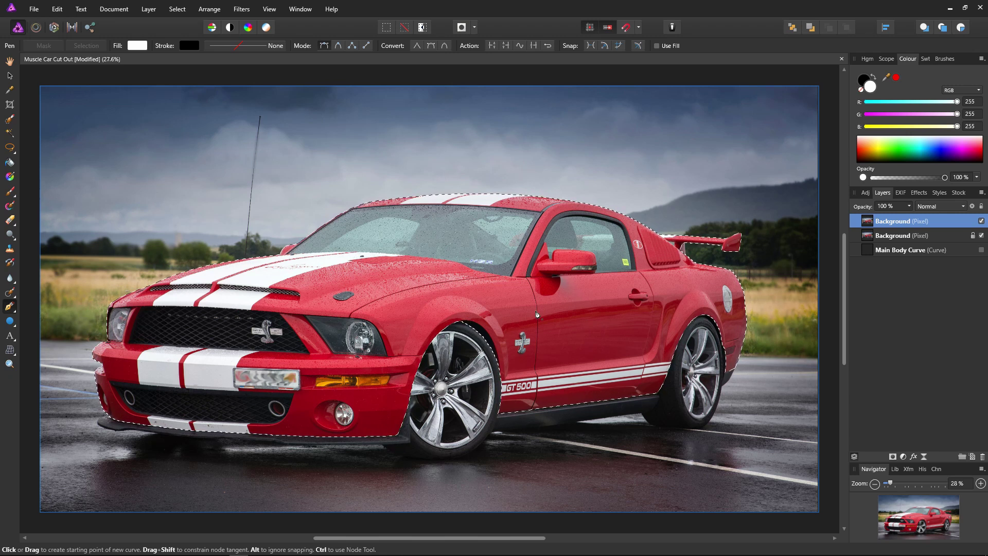
{"action": "left_click", "coordinate": [177, 9]}
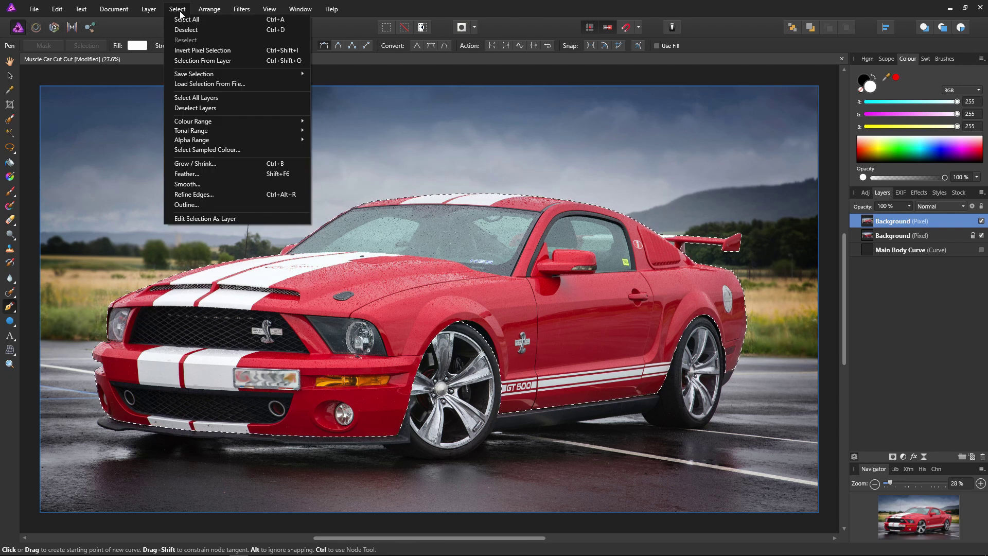
{"action": "left_click", "coordinate": [199, 174]}
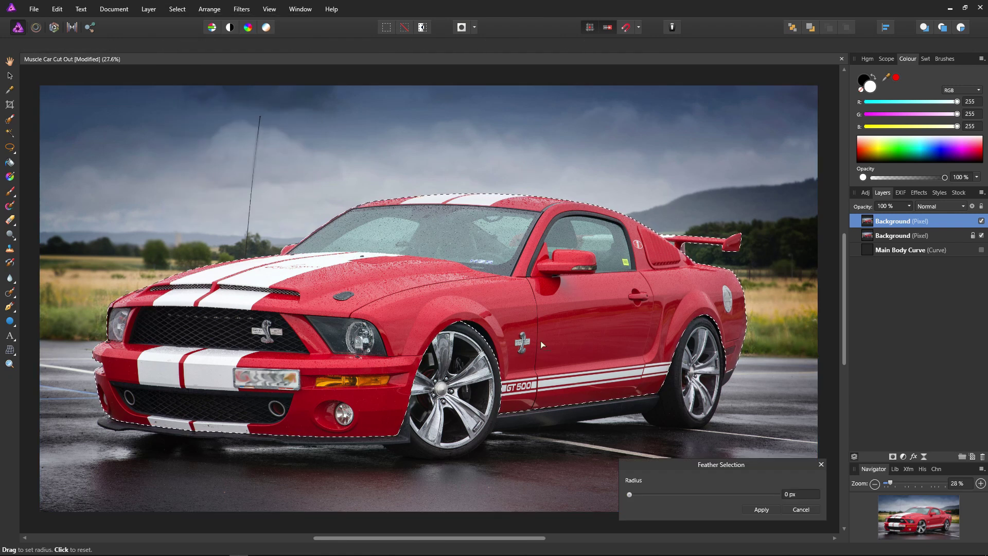
{"action": "left_click", "coordinate": [792, 495]}
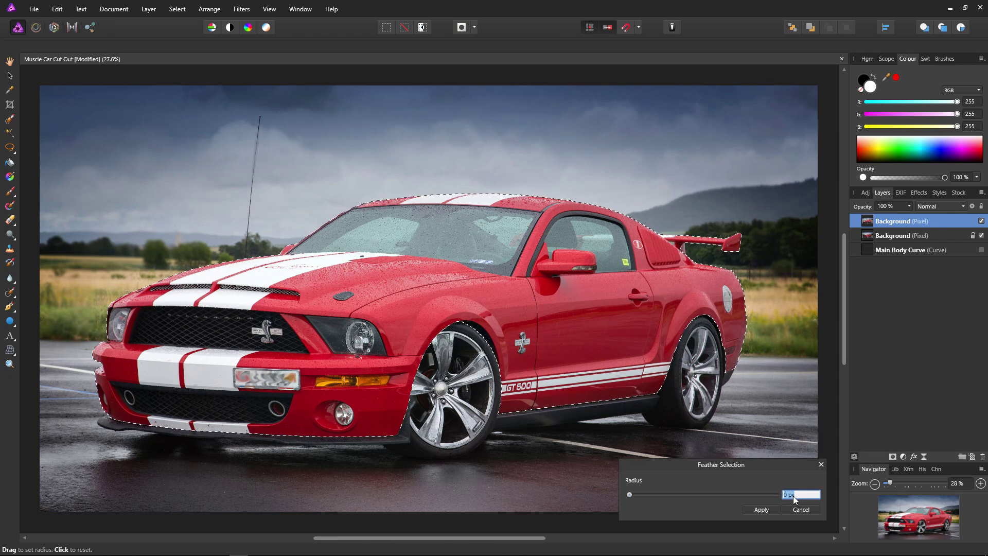
{"action": "type", "text": "2"}
{"action": "left_click", "coordinate": [758, 509]}
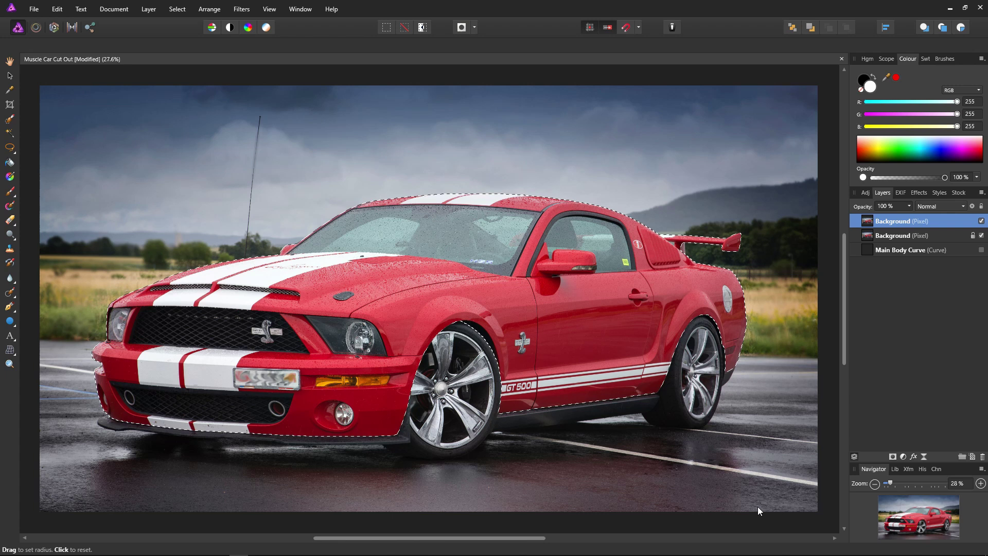
{"action": "key", "text": "p"}
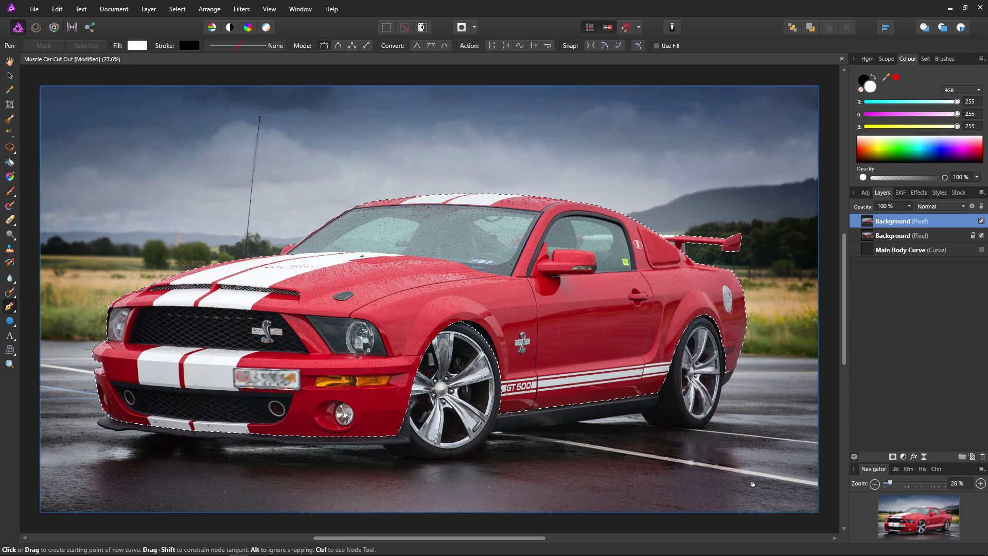
- Copy and paste the selected car onto a new Background layer, hiding the original photo layer
{"action": "right_click", "coordinate": [898, 223]}
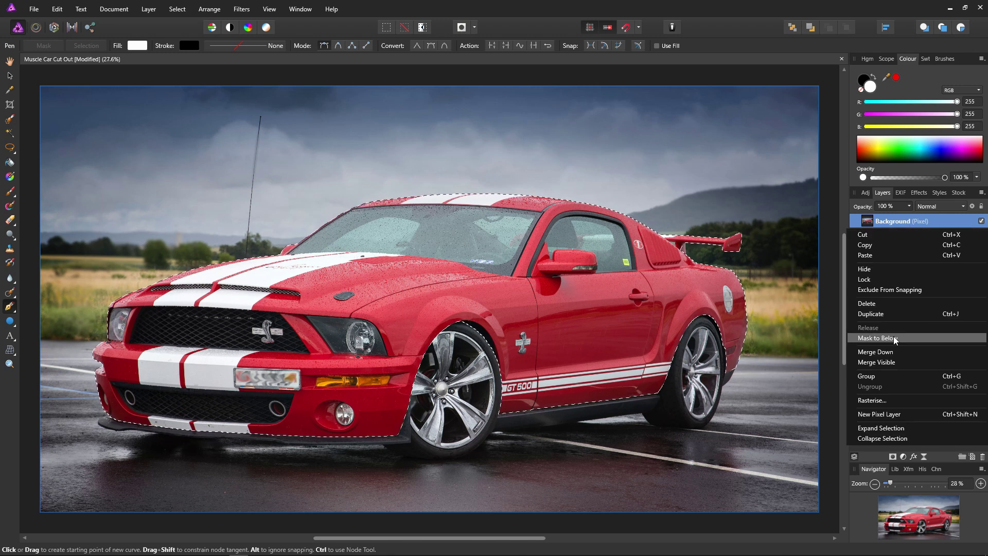
{"action": "left_click", "coordinate": [884, 244]}
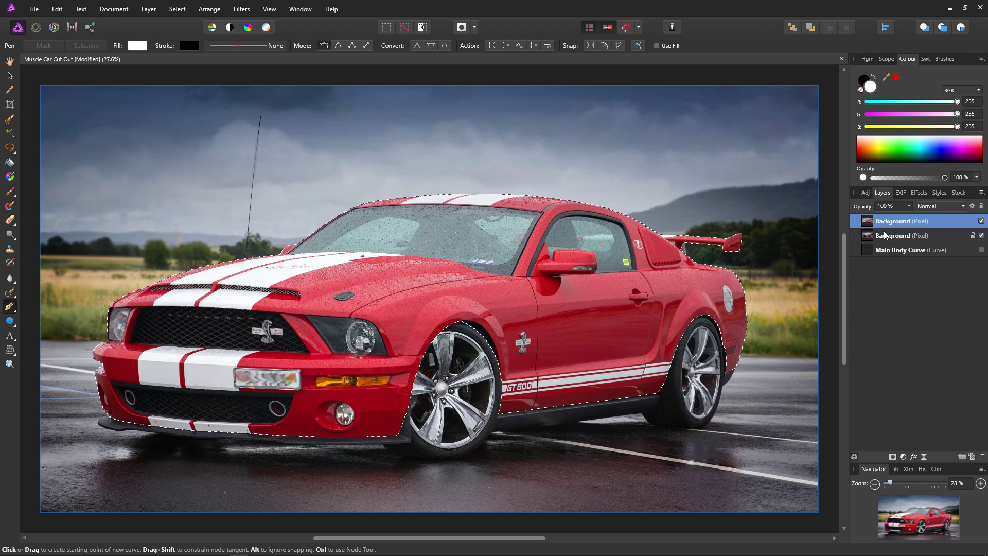
{"action": "right_click", "coordinate": [887, 224]}
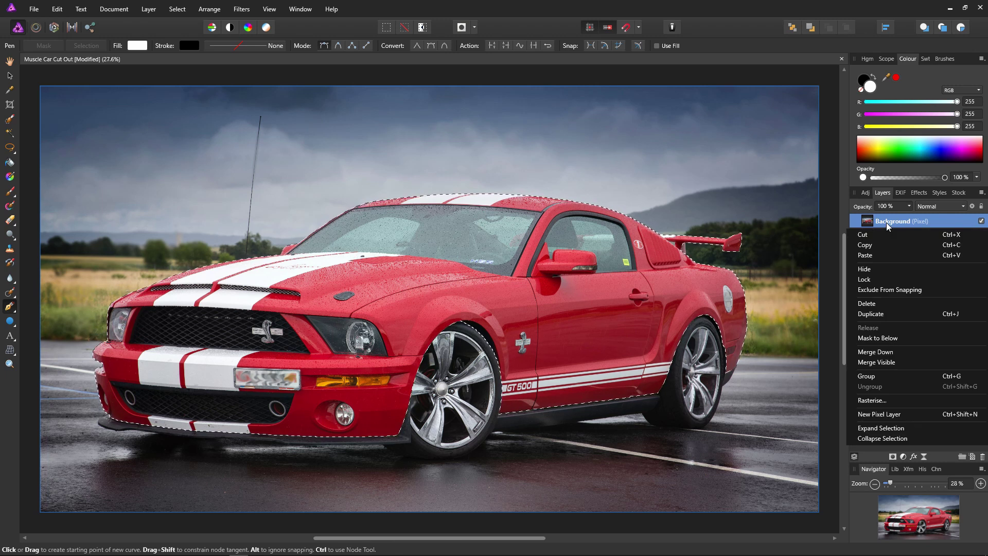
{"action": "left_click", "coordinate": [884, 252]}
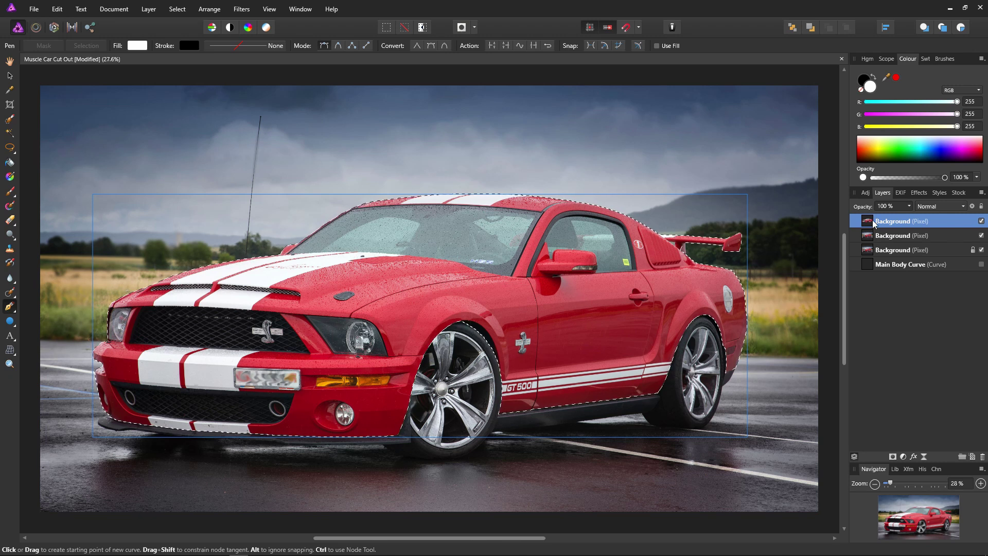
{"action": "left_click", "coordinate": [982, 249]}
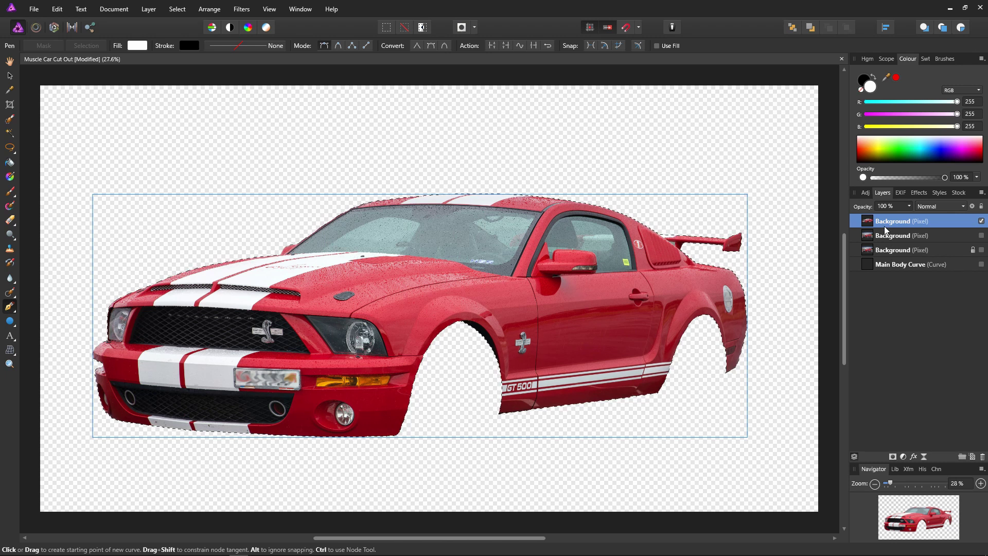
- Deselect the car and zoom in to about 258% on the windshield's top edge
{"action": "left_click", "coordinate": [405, 30]}
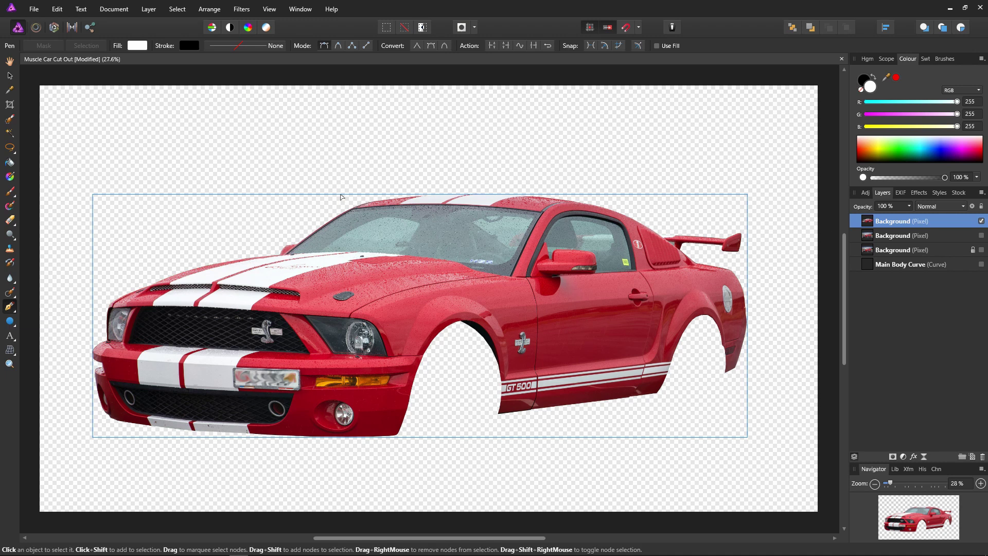
{"action": "scroll", "coordinate": [334, 196], "scroll_direction": "up", "scroll_amount": 6}
{"action": "scroll", "coordinate": [365, 213], "scroll_direction": "up", "scroll_amount": 3}
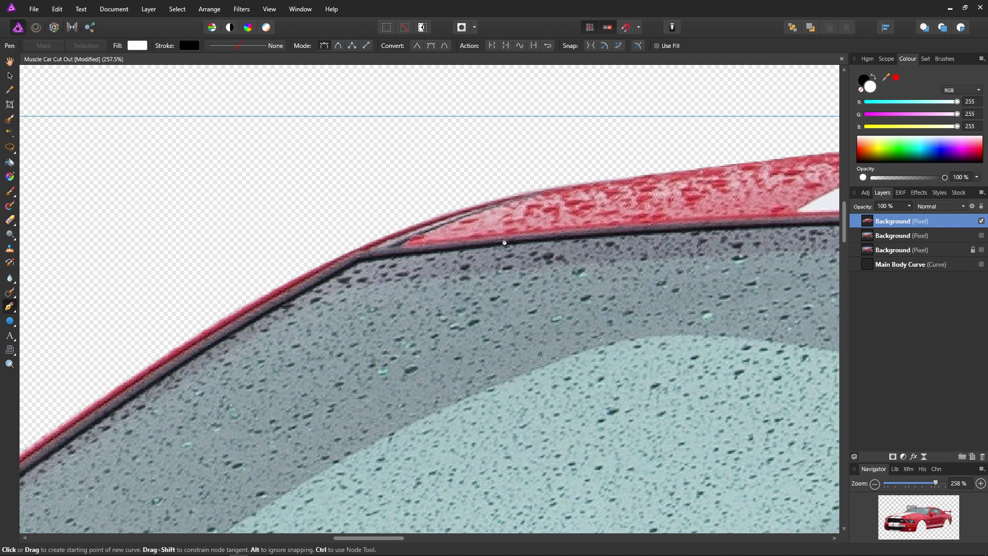
- Start a pen curve at the windshield corner with seven nodes along its top edge
{"action": "left_click", "coordinate": [360, 259]}
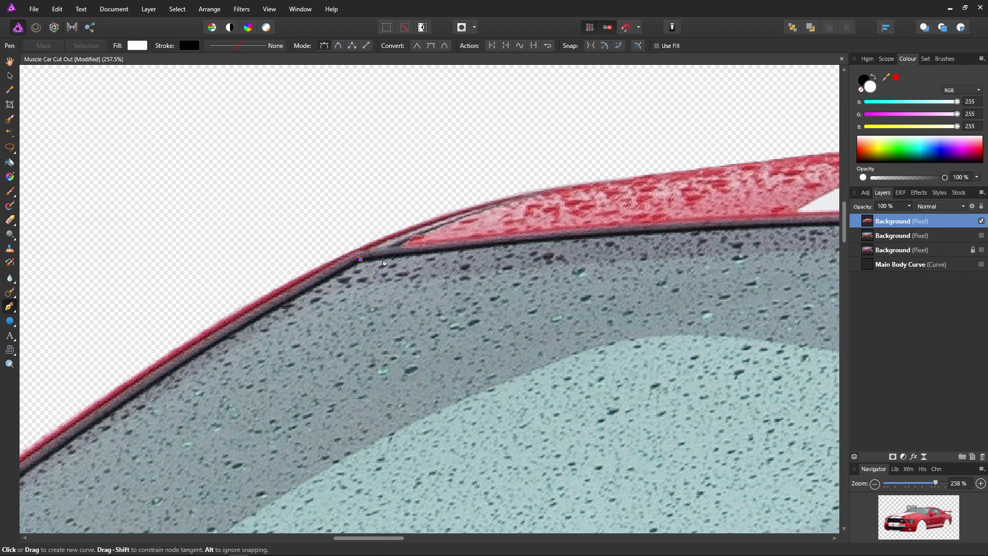
{"action": "left_click", "coordinate": [417, 253]}
{"action": "left_click", "coordinate": [494, 243]}
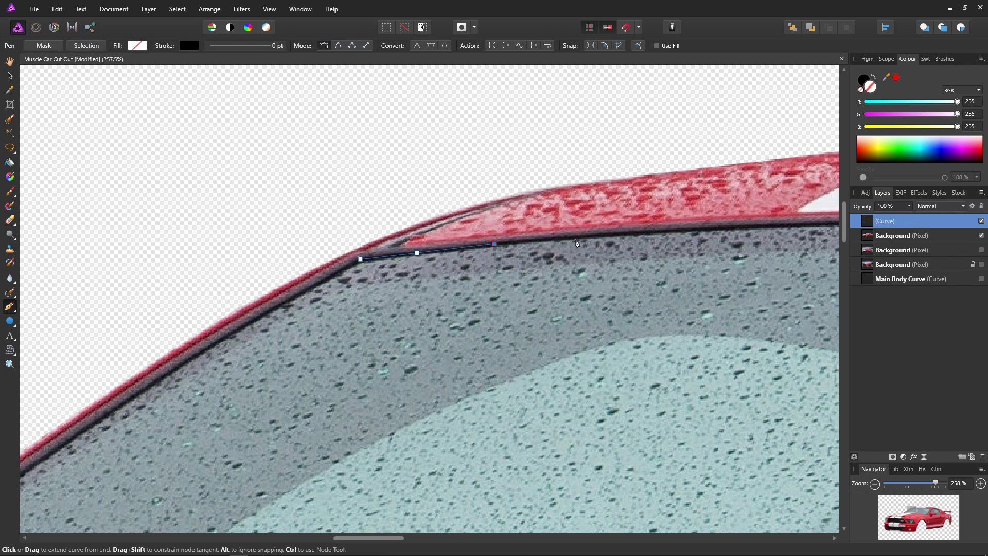
{"action": "left_click", "coordinate": [580, 238]}
{"action": "left_click", "coordinate": [665, 231]}
{"action": "left_click", "coordinate": [725, 227]}
{"action": "left_click", "coordinate": [796, 226]}
- Pan along the roof and add six more nodes continuing the windshield's top edge
{"action": "left_click_drag", "start_coordinate": [796, 227], "coordinate": [198, 174]}
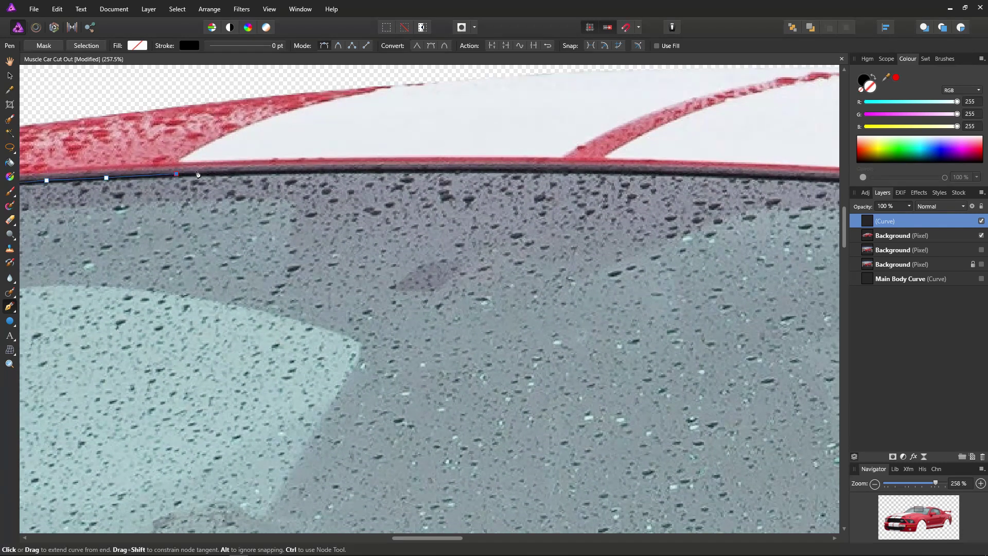
{"action": "scroll", "coordinate": [272, 176], "scroll_direction": "up", "scroll_amount": 1}
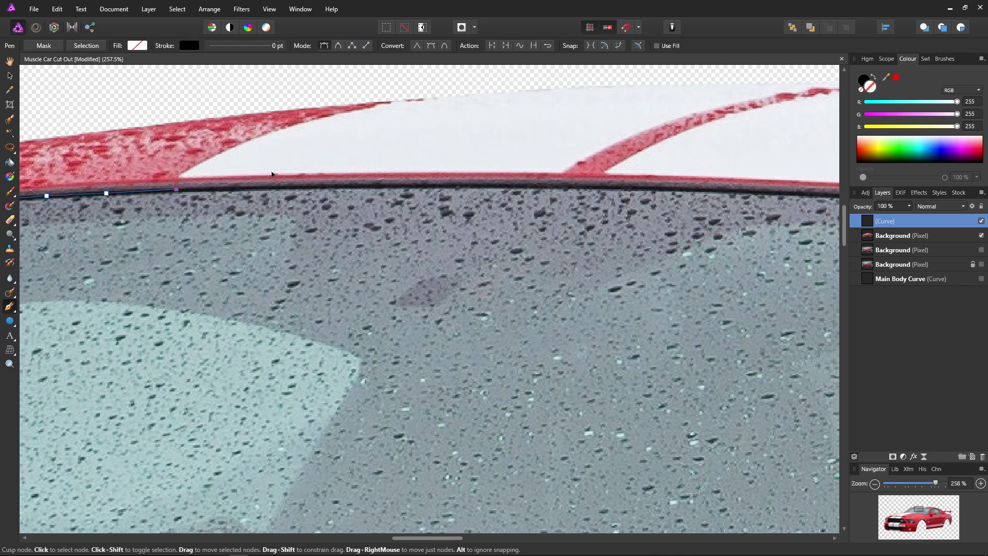
{"action": "left_click", "coordinate": [267, 186]}
{"action": "left_click", "coordinate": [346, 185]}
{"action": "left_click", "coordinate": [450, 184]}
{"action": "left_click", "coordinate": [537, 185]}
{"action": "left_click", "coordinate": [616, 188]}
{"action": "left_click", "coordinate": [697, 190]}
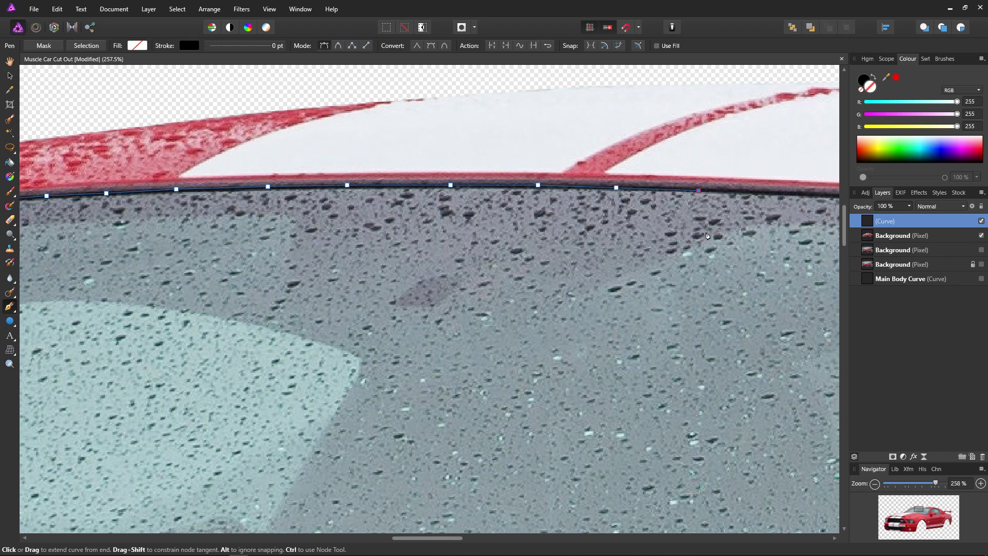
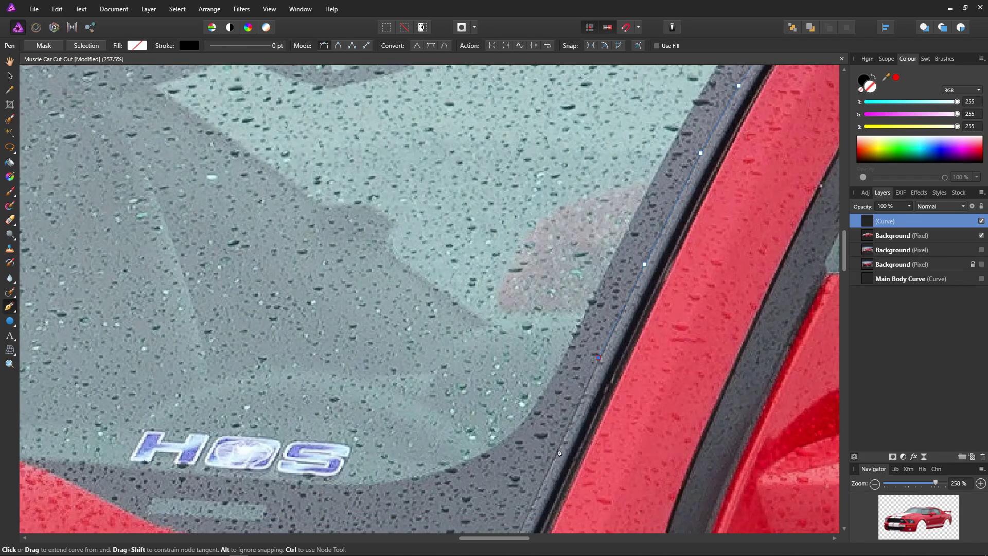
- Pan along the hood to the roof and place a windshield node on the roof edge
{"action": "left_click_drag", "start_coordinate": [559, 453], "coordinate": [589, 291]}
{"action": "left_click_drag", "start_coordinate": [87, 338], "coordinate": [606, 322]}
{"action": "left_click_drag", "start_coordinate": [288, 288], "coordinate": [566, 308]}
{"action": "left_click_drag", "start_coordinate": [258, 288], "coordinate": [514, 257]}
{"action": "left_click", "coordinate": [339, 269]}
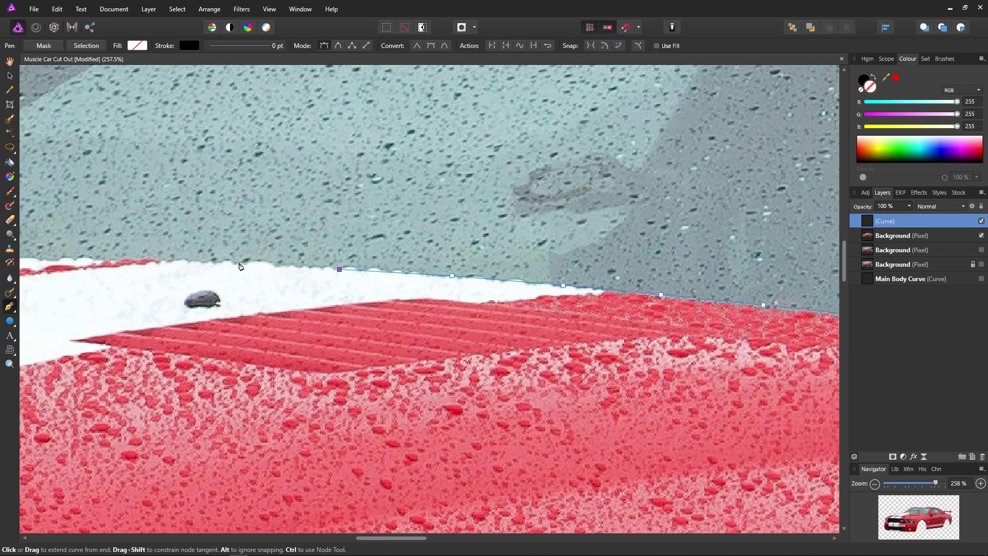
{"action": "scroll", "coordinate": [239, 266], "scroll_direction": "left", "scroll_amount": 10}
- Add nodes up the A-pillar and along the roof edge, closing the windshield path on its start
{"action": "left_click", "coordinate": [120, 281]}
{"action": "left_click", "coordinate": [179, 239]}
{"action": "left_click", "coordinate": [237, 193]}
{"action": "left_click", "coordinate": [334, 320]}
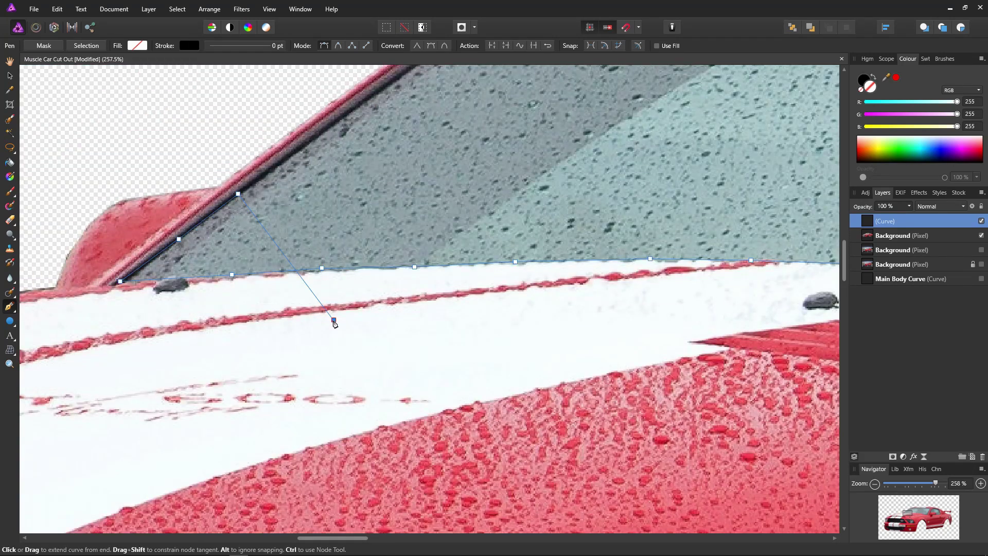
{"action": "scroll", "coordinate": [334, 320], "scroll_direction": "up", "scroll_amount": 5}
{"action": "left_click_drag", "start_coordinate": [685, 252], "coordinate": [381, 330]}
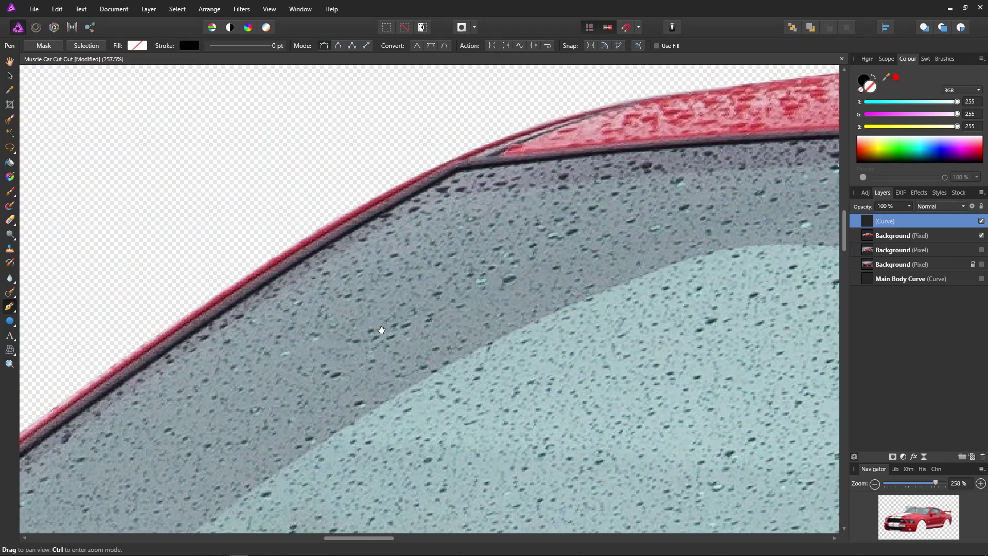
{"action": "left_click", "coordinate": [309, 255]}
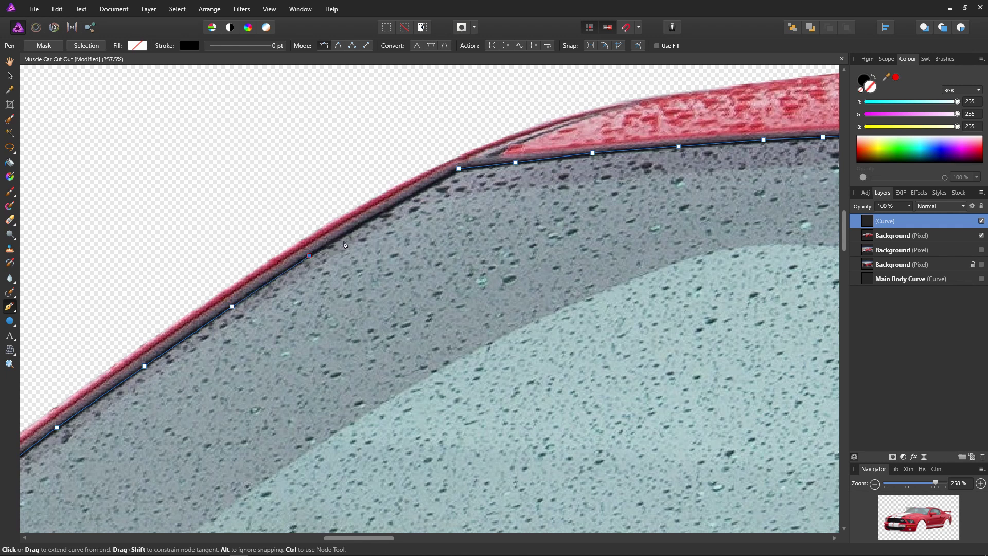
{"action": "left_click", "coordinate": [382, 211]}
{"action": "left_click", "coordinate": [459, 168]}
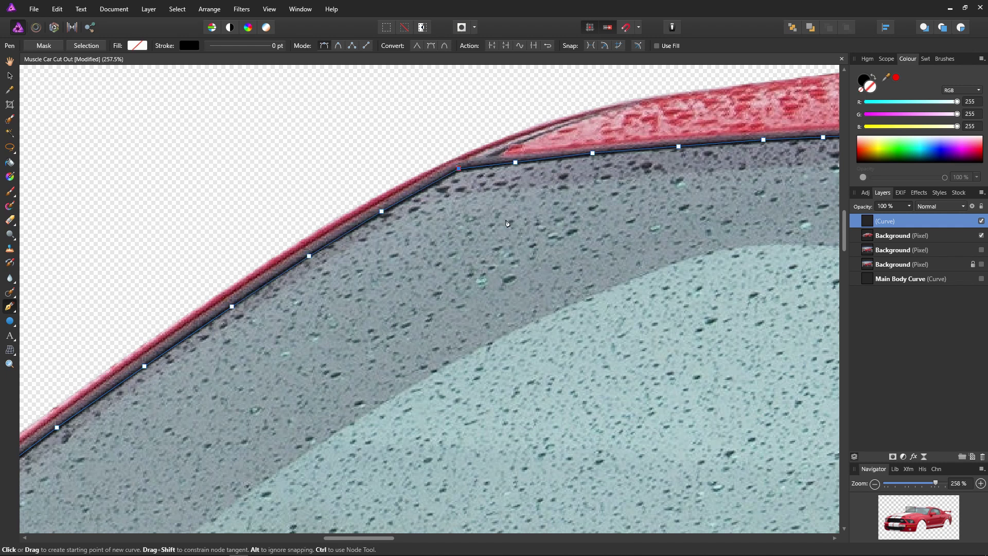
- Fit the view and convert the closed windshield curve into a pixel selection
{"action": "key", "text": "ctrl+0"}
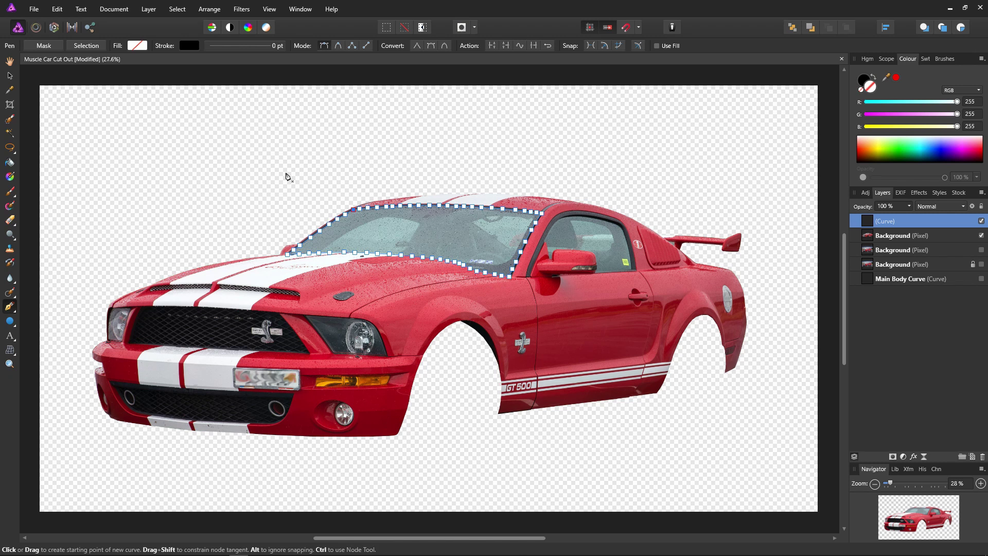
{"action": "left_click", "coordinate": [87, 46]}
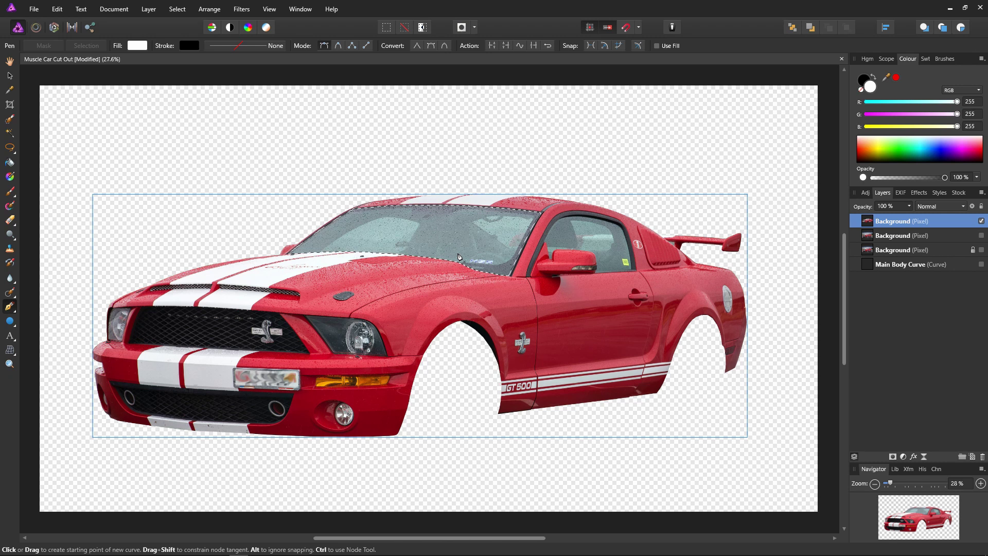
- Delete the selected windshield glass pixels and deselect
{"action": "key", "text": "Delete"}
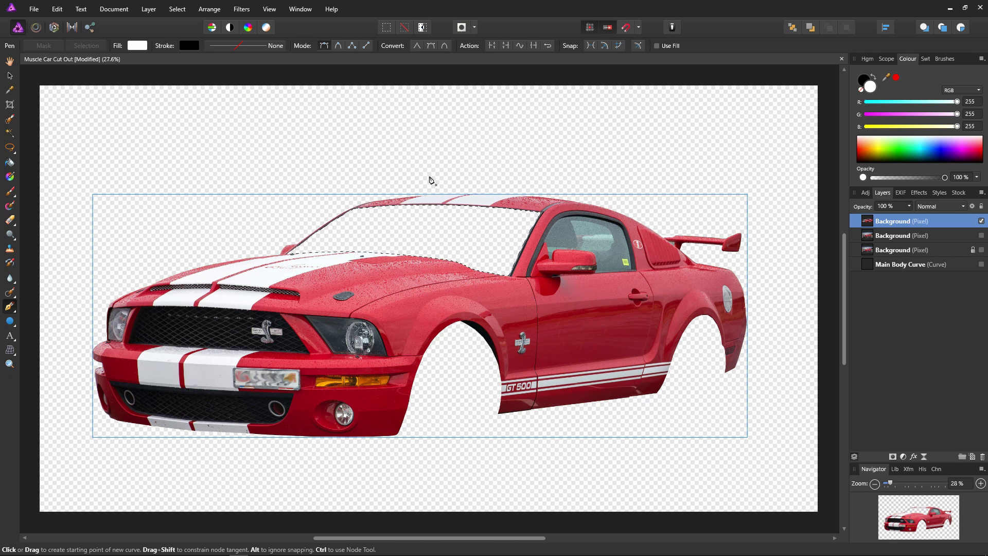
{"action": "left_click", "coordinate": [406, 29]}
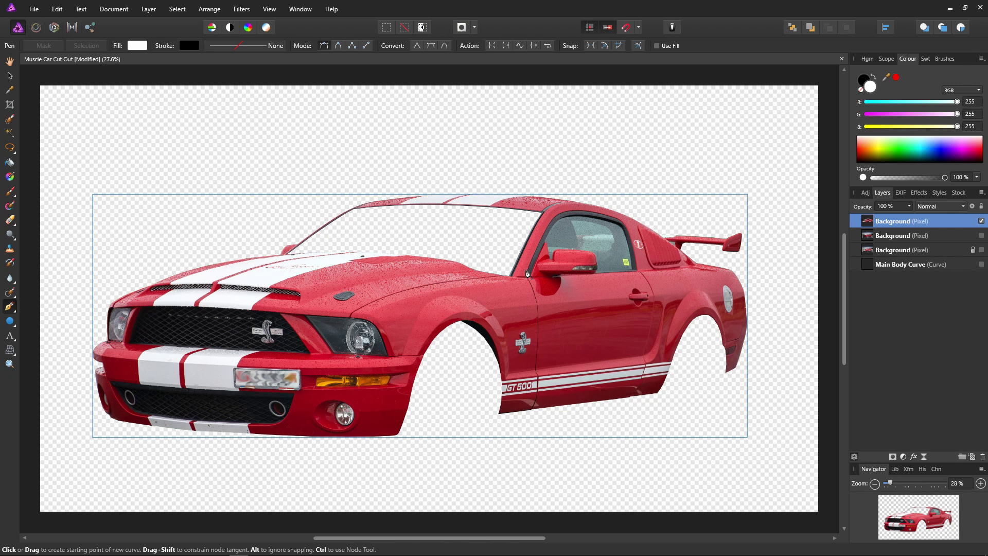
{"action": "key", "text": "ctrl"}
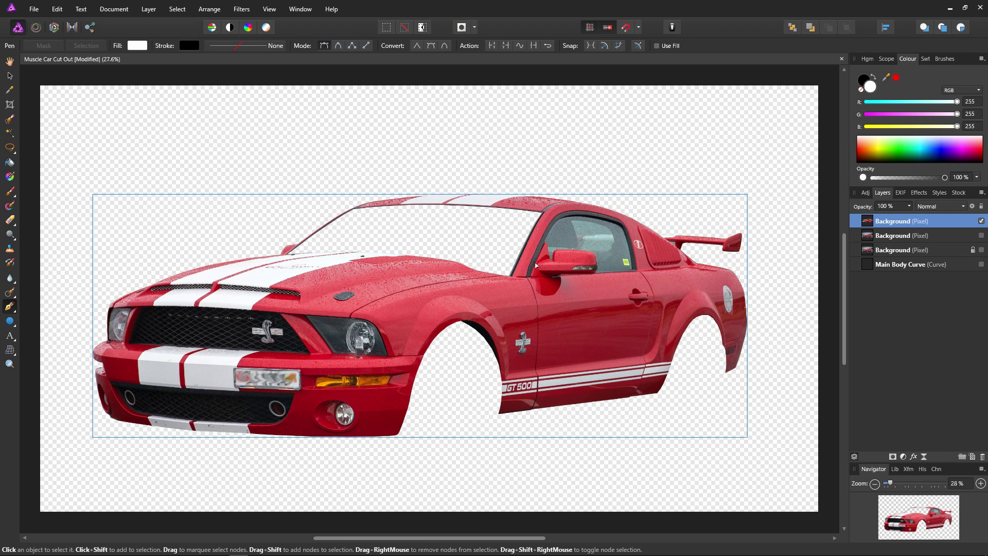
- Zoom in and trace the side window from the door seam up the pillar and along the roof edge
{"action": "scroll", "coordinate": [519, 283], "scroll_direction": "up", "scroll_amount": 6}
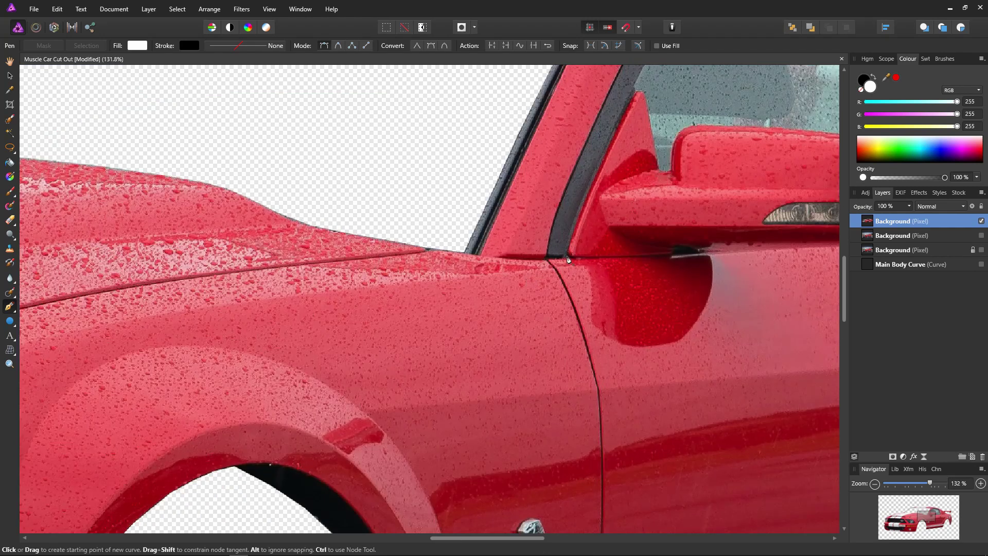
{"action": "left_click", "coordinate": [566, 256]}
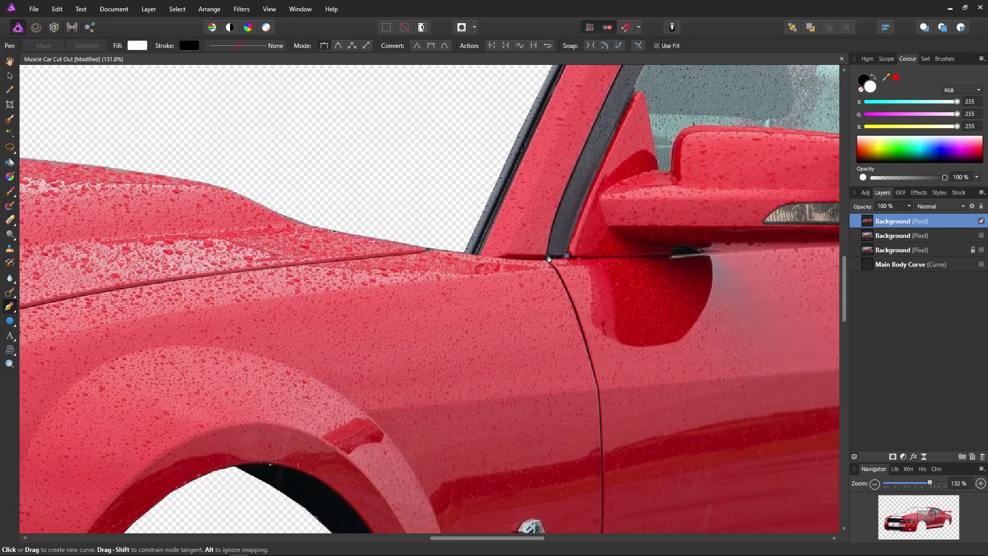
{"action": "left_click", "coordinate": [548, 256]}
{"action": "left_click", "coordinate": [554, 221]}
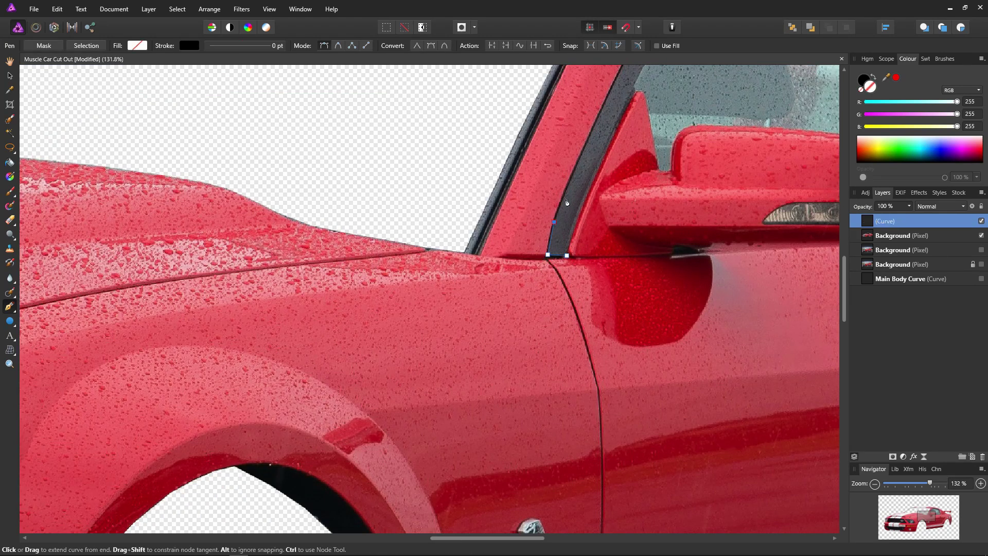
{"action": "left_click", "coordinate": [571, 175]}
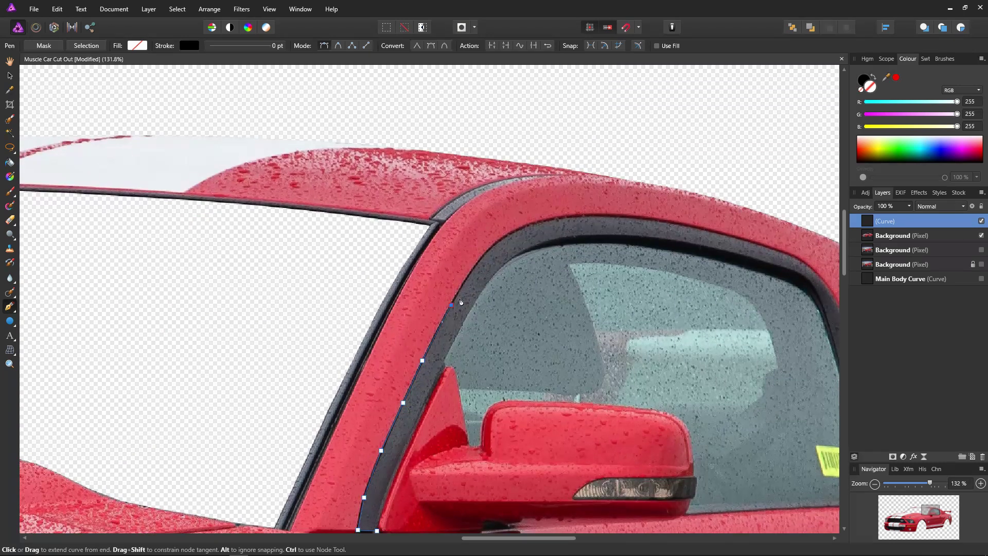
{"action": "left_click", "coordinate": [477, 262]}
{"action": "left_click", "coordinate": [515, 231]}
{"action": "left_click", "coordinate": [545, 220]}
{"action": "left_click", "coordinate": [584, 216]}
{"action": "left_click", "coordinate": [626, 216]}
{"action": "left_click", "coordinate": [671, 225]}
{"action": "left_click", "coordinate": [703, 228]}
{"action": "left_click", "coordinate": [748, 241]}
{"action": "left_click", "coordinate": [783, 252]}
- Continue the window outline down the rear pillar and along the lower window edge
{"action": "left_click_drag", "start_coordinate": [823, 288], "coordinate": [576, 217]}
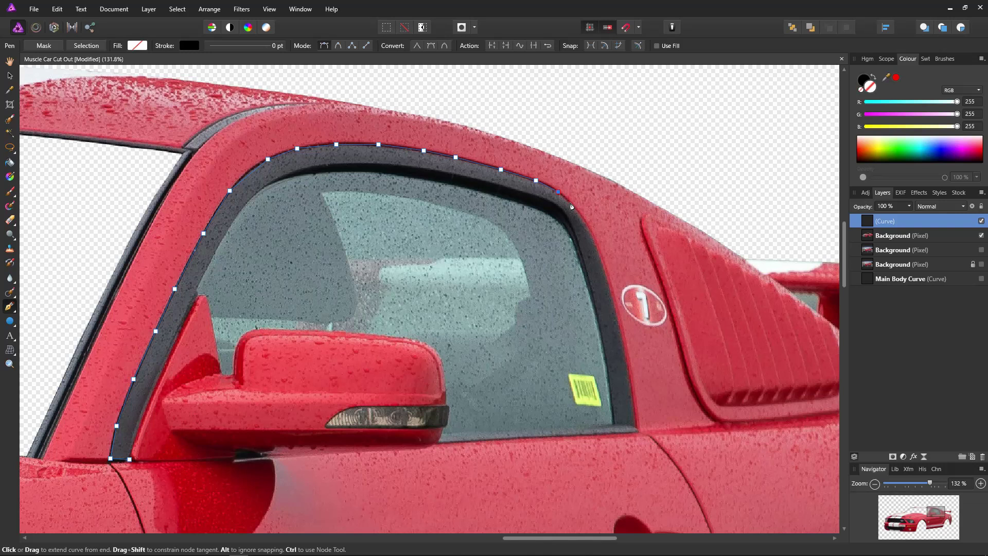
{"action": "left_click", "coordinate": [583, 219]}
{"action": "left_click", "coordinate": [591, 235]}
{"action": "left_click", "coordinate": [609, 288]}
{"action": "left_click", "coordinate": [624, 345]}
{"action": "left_click", "coordinate": [628, 375]}
{"action": "left_click", "coordinate": [635, 431]}
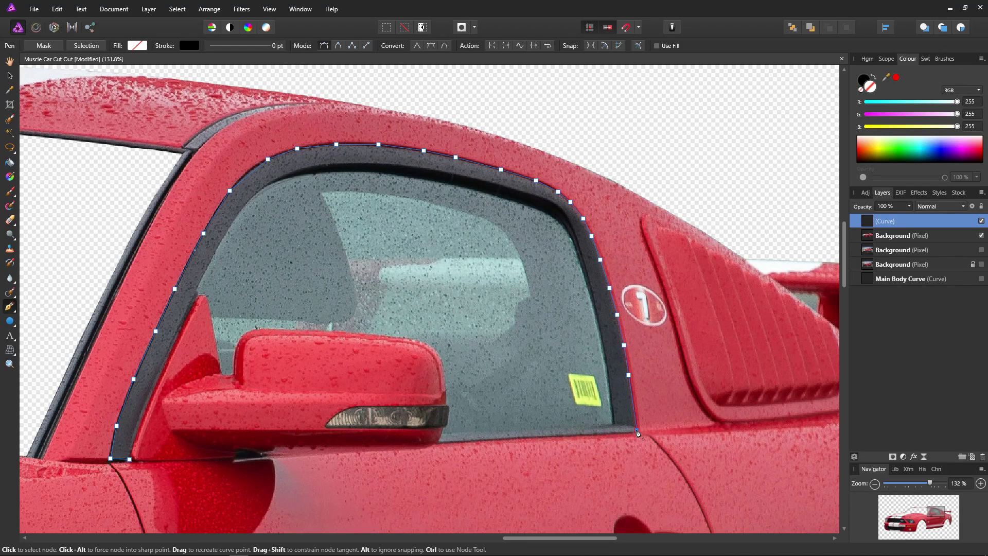
{"action": "left_click", "coordinate": [595, 434]}
{"action": "left_click", "coordinate": [534, 436]}
{"action": "left_click", "coordinate": [491, 438]}
- Trace up the mirror's right edge and across its top edge
{"action": "left_click", "coordinate": [438, 442]}
{"action": "left_click", "coordinate": [446, 426]}
{"action": "left_click", "coordinate": [449, 405]}
{"action": "left_click", "coordinate": [447, 402]}
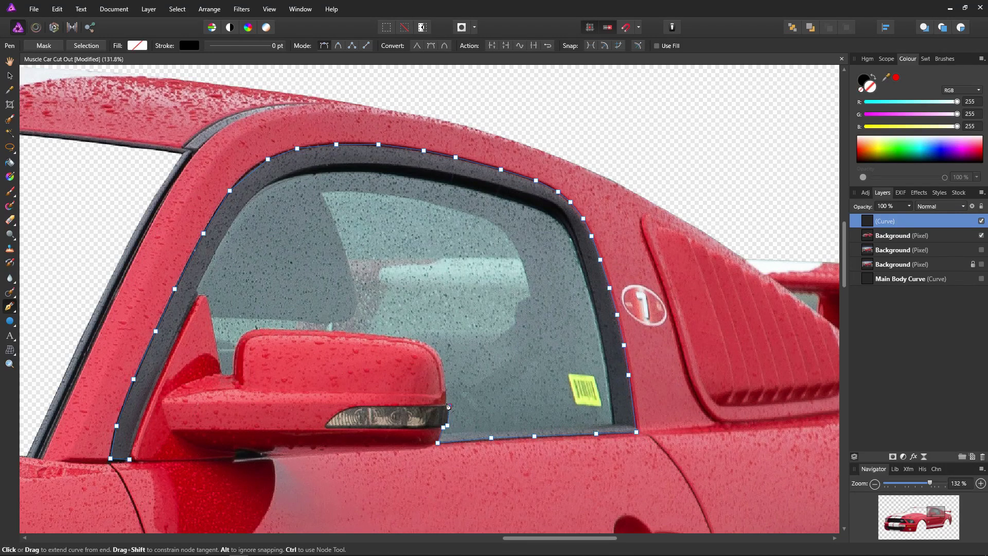
{"action": "left_click", "coordinate": [445, 379]}
{"action": "left_click", "coordinate": [443, 360]}
{"action": "left_click", "coordinate": [434, 348]}
{"action": "left_click", "coordinate": [419, 340]}
{"action": "left_click", "coordinate": [400, 336]}
{"action": "left_click", "coordinate": [353, 332]}
{"action": "left_click", "coordinate": [312, 328]}
{"action": "left_click", "coordinate": [259, 328]}
- Finish the outline around the mirror's left side and inner corner, down the pillar to the start
{"action": "left_click", "coordinate": [240, 335]}
{"action": "left_click", "coordinate": [235, 351]}
{"action": "left_click", "coordinate": [233, 371]}
{"action": "left_click", "coordinate": [223, 372]}
{"action": "left_click", "coordinate": [215, 333]}
{"action": "left_click", "coordinate": [207, 293]}
{"action": "left_click", "coordinate": [199, 292]}
{"action": "left_click", "coordinate": [186, 317]}
{"action": "left_click", "coordinate": [163, 361]}
{"action": "left_click", "coordinate": [143, 409]}
{"action": "left_click", "coordinate": [129, 458]}
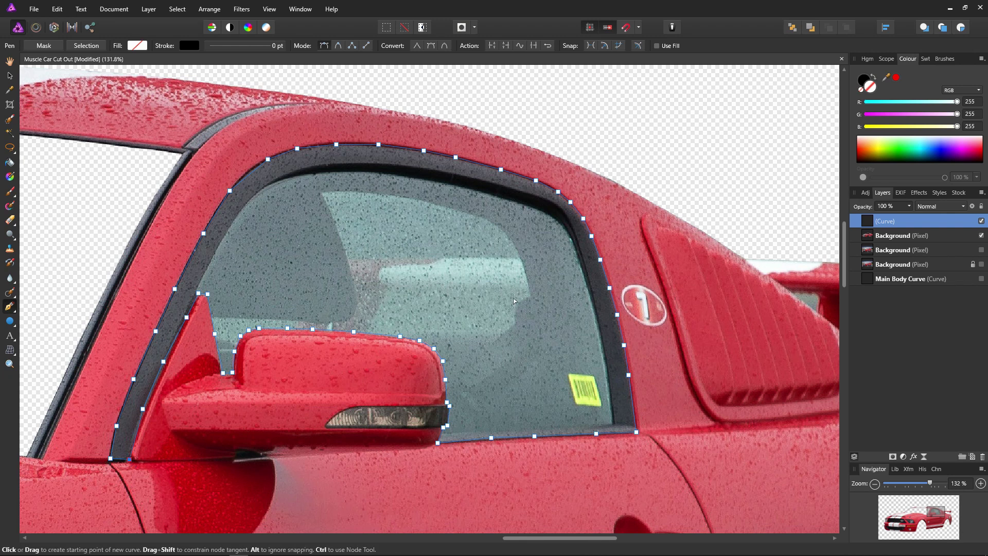
- Convert the side window curve to a selection, delete the glass and deselect
{"action": "key", "text": "ctrl+0"}
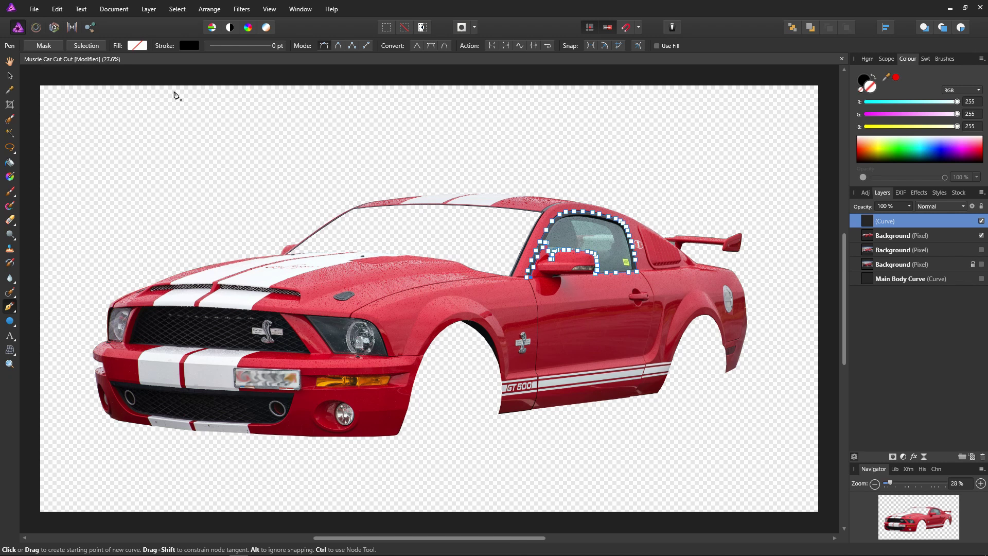
{"action": "left_click", "coordinate": [83, 45]}
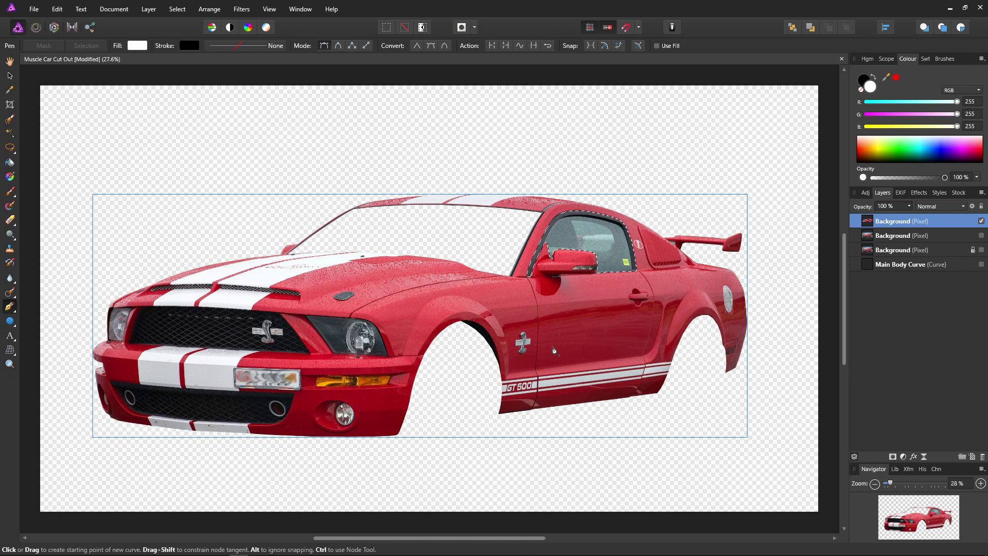
{"action": "key", "text": "Delete"}
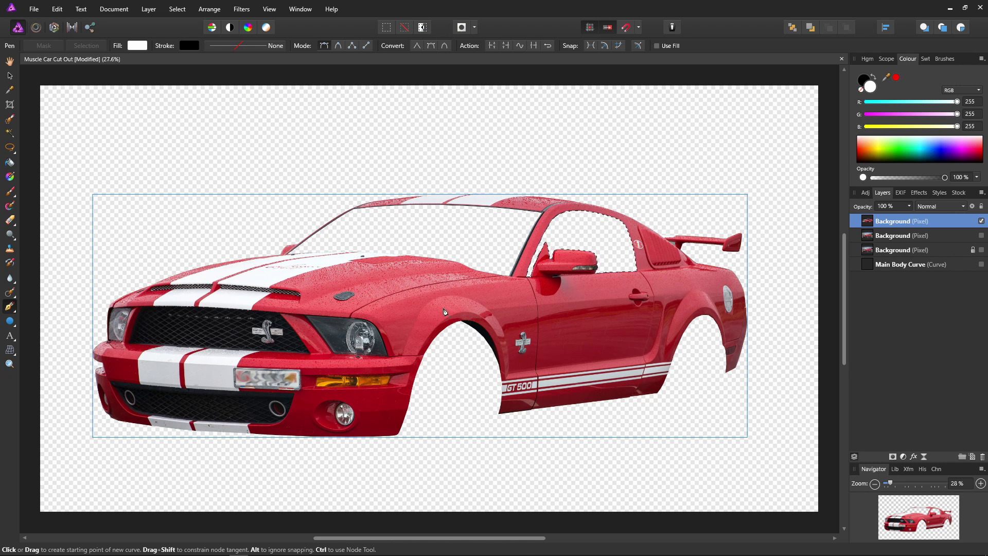
{"action": "left_click", "coordinate": [404, 29]}
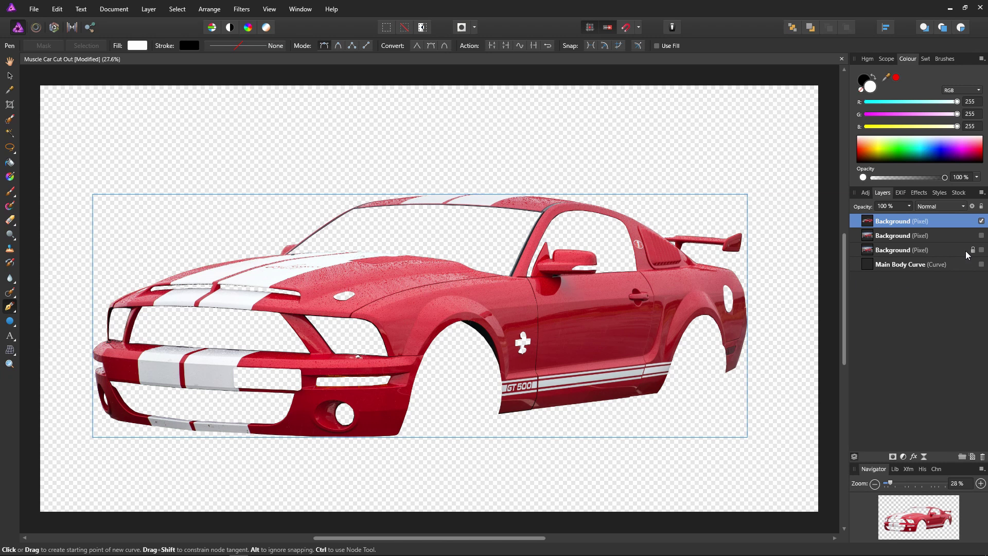
- Toggle the original photo layer's visibility on and off, then save the document
{"action": "left_click", "coordinate": [981, 235]}
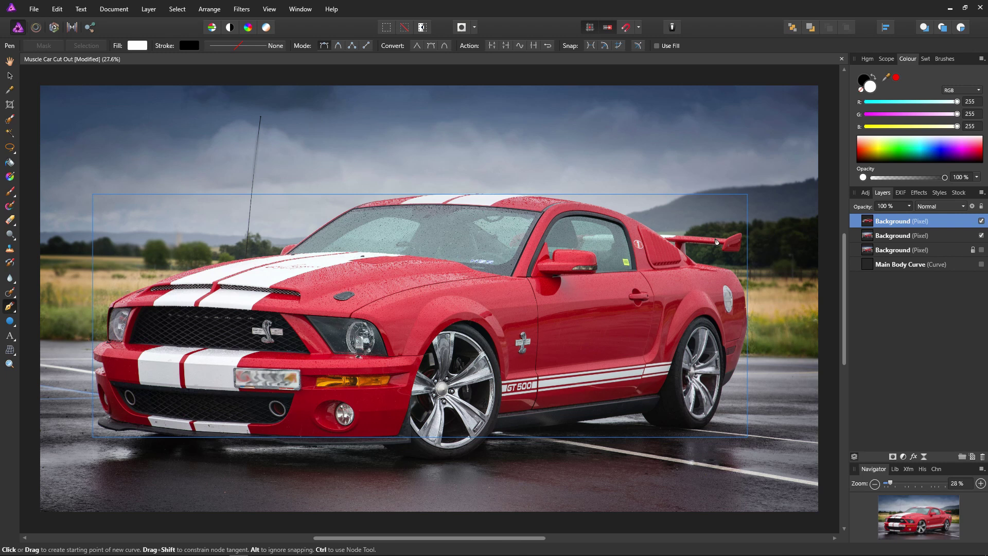
{"action": "left_click", "coordinate": [981, 235]}
{"action": "key", "text": "ctrl+s"}
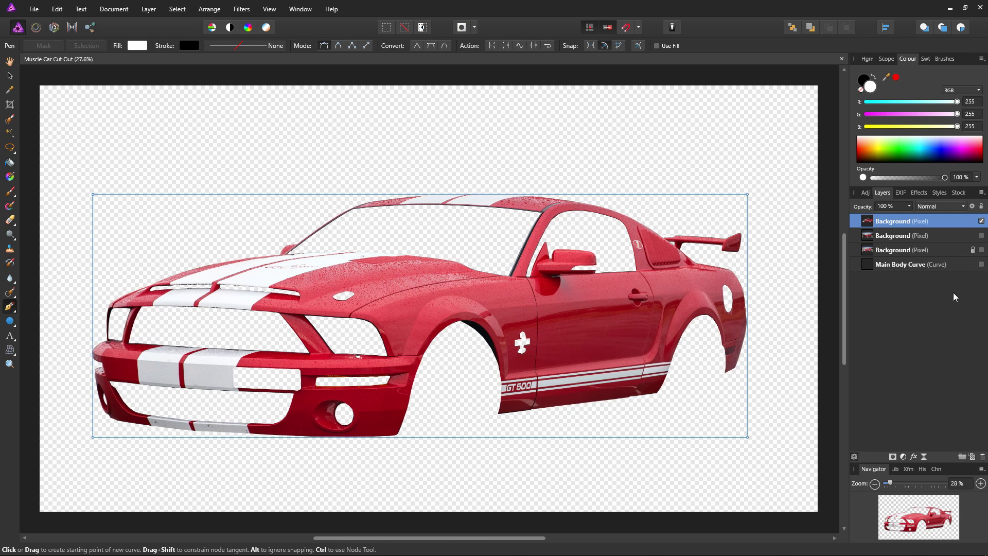
- Show the second Background layer again and select it
{"action": "left_click", "coordinate": [981, 235]}
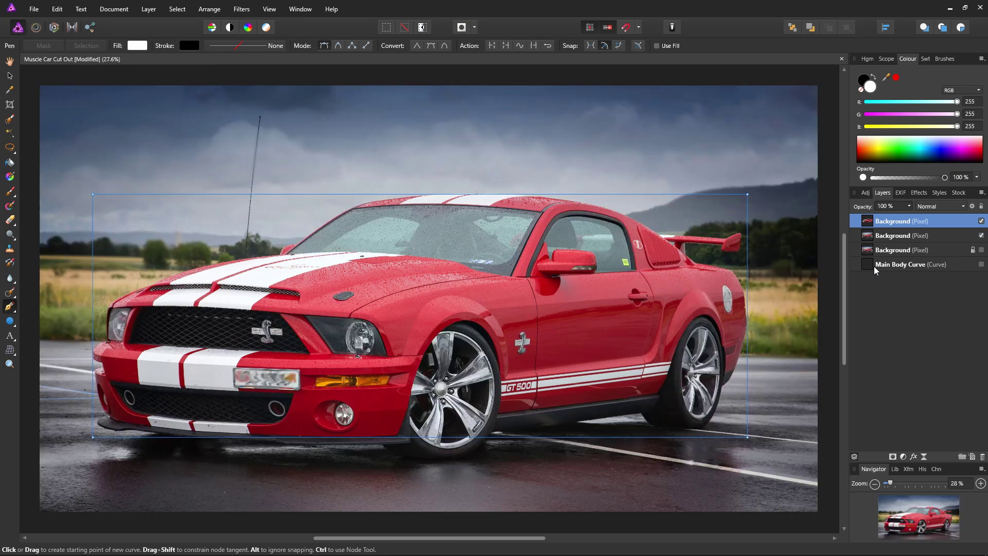
{"action": "left_click", "coordinate": [857, 235]}
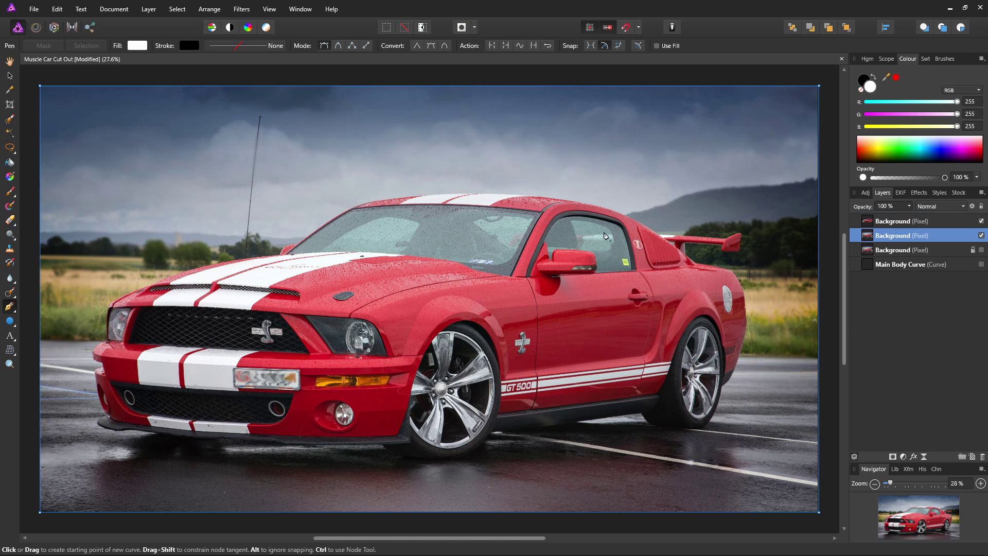
{"action": "key", "text": "ctrl"}
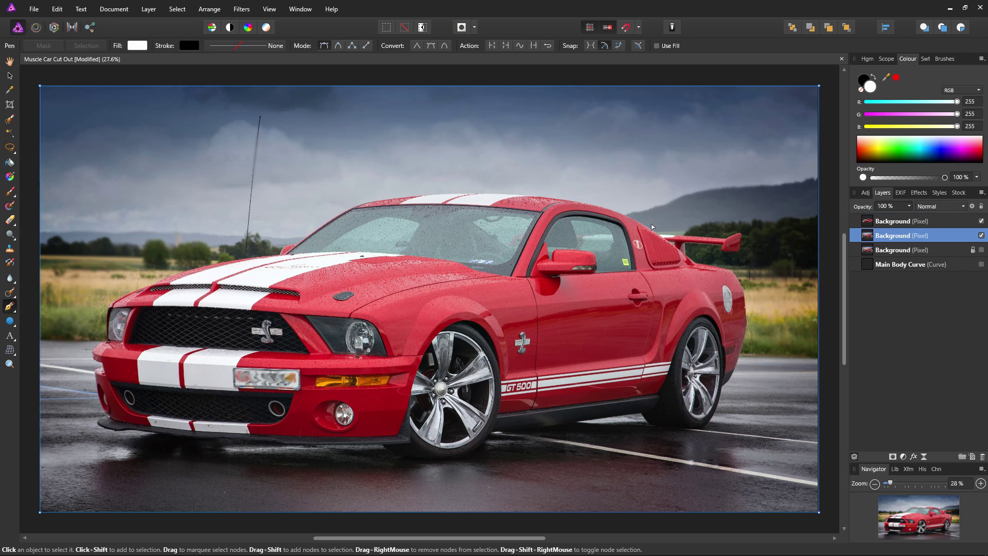
- Start outlining the pale window piece, tracing its top and seat edge to the lowest corner
{"action": "scroll", "coordinate": [578, 216], "scroll_direction": "up", "scroll_amount": 4}
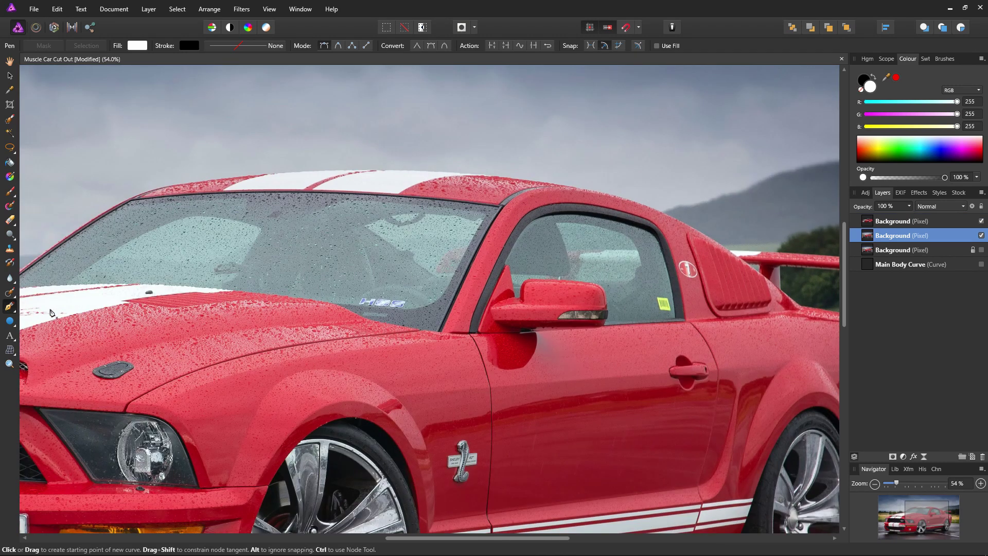
{"action": "left_click", "coordinate": [638, 250]}
{"action": "left_click", "coordinate": [608, 249]}
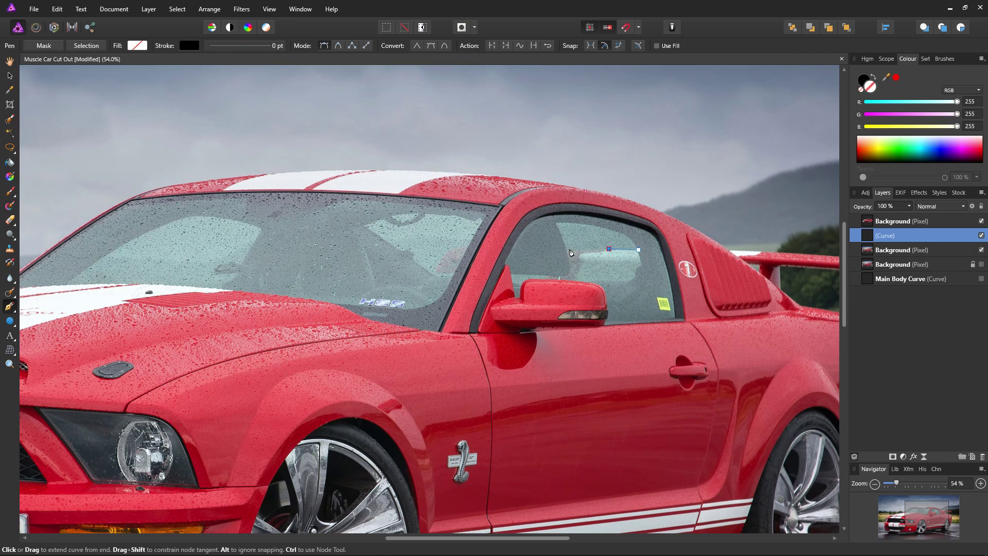
{"action": "left_click", "coordinate": [567, 250]}
{"action": "left_click_drag", "start_coordinate": [570, 271], "coordinate": [567, 278]}
{"action": "left_click", "coordinate": [563, 275]}
{"action": "scroll", "coordinate": [559, 271], "scroll_direction": "up", "scroll_amount": 4}
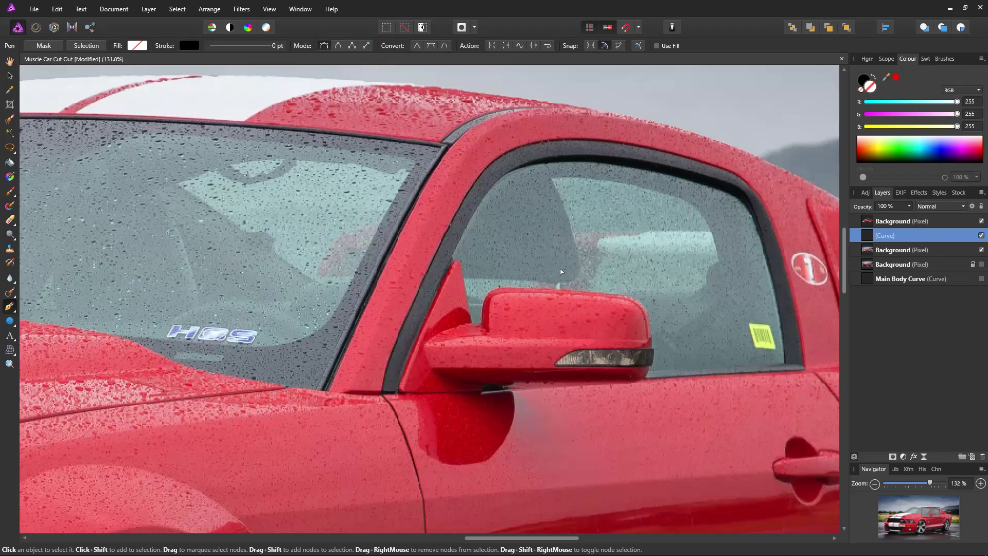
{"action": "left_click", "coordinate": [547, 289]}
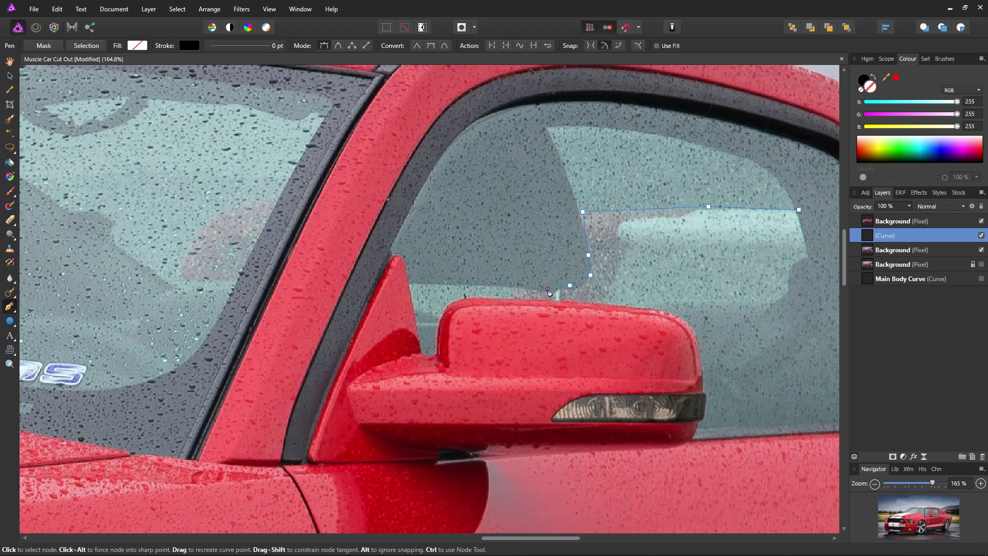
{"action": "left_click", "coordinate": [519, 285]}
{"action": "left_click", "coordinate": [514, 297]}
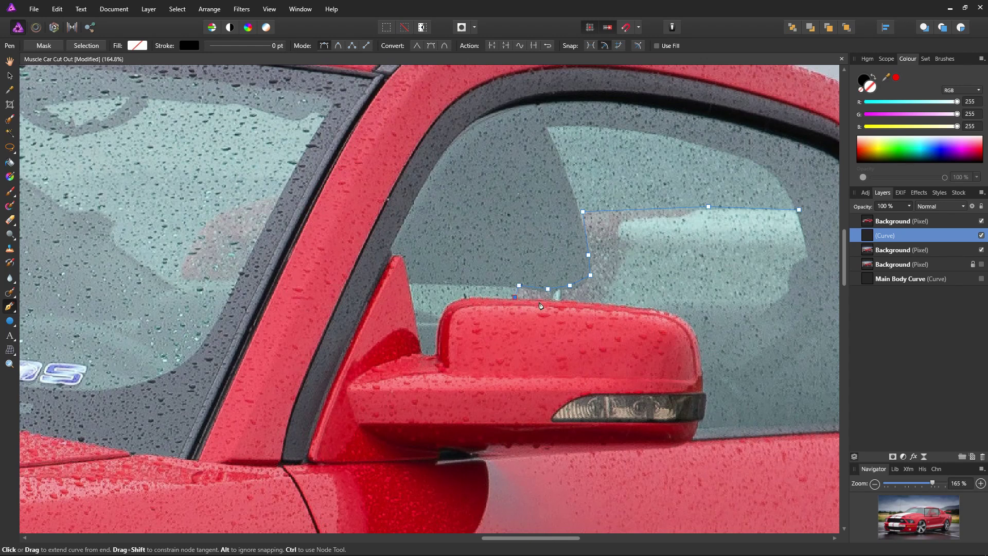
- Trace along the bottom, then across to the window's rear edge, and close the outline
{"action": "left_click", "coordinate": [544, 300]}
{"action": "left_click", "coordinate": [565, 300]}
{"action": "left_click", "coordinate": [589, 299]}
{"action": "left_click", "coordinate": [601, 301]}
{"action": "left_click", "coordinate": [629, 250]}
{"action": "left_click", "coordinate": [705, 252]}
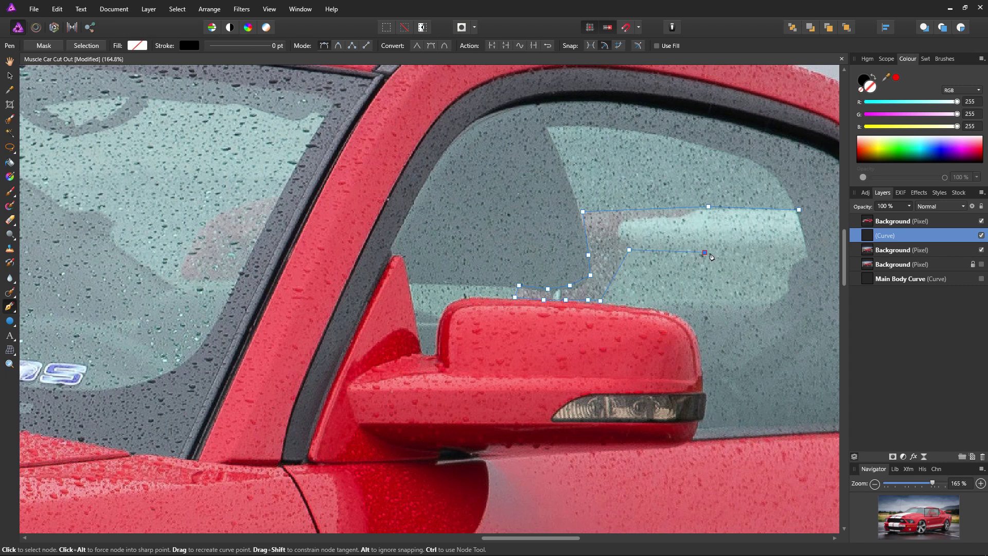
{"action": "left_click", "coordinate": [752, 253]}
{"action": "left_click", "coordinate": [798, 260]}
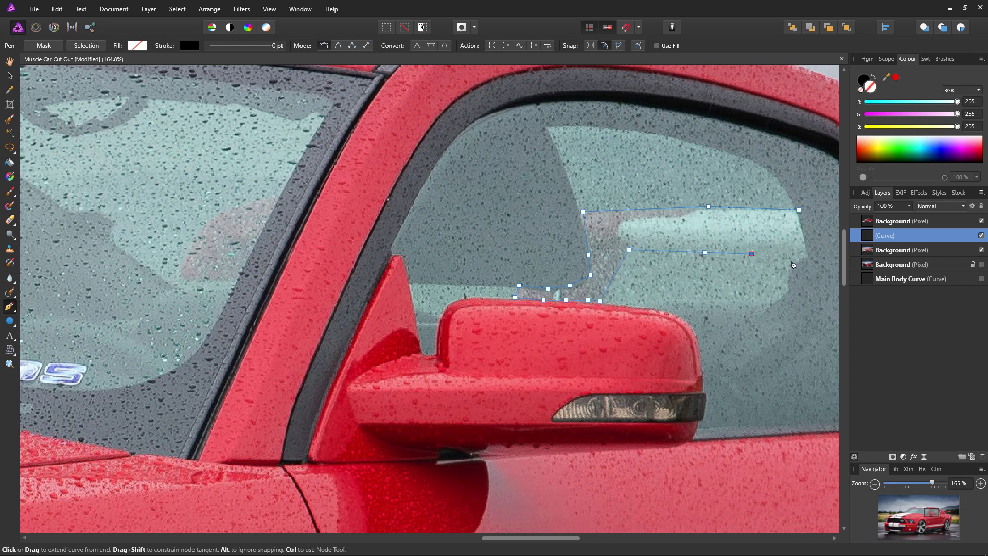
{"action": "left_click", "coordinate": [807, 256]}
{"action": "left_click", "coordinate": [798, 210]}
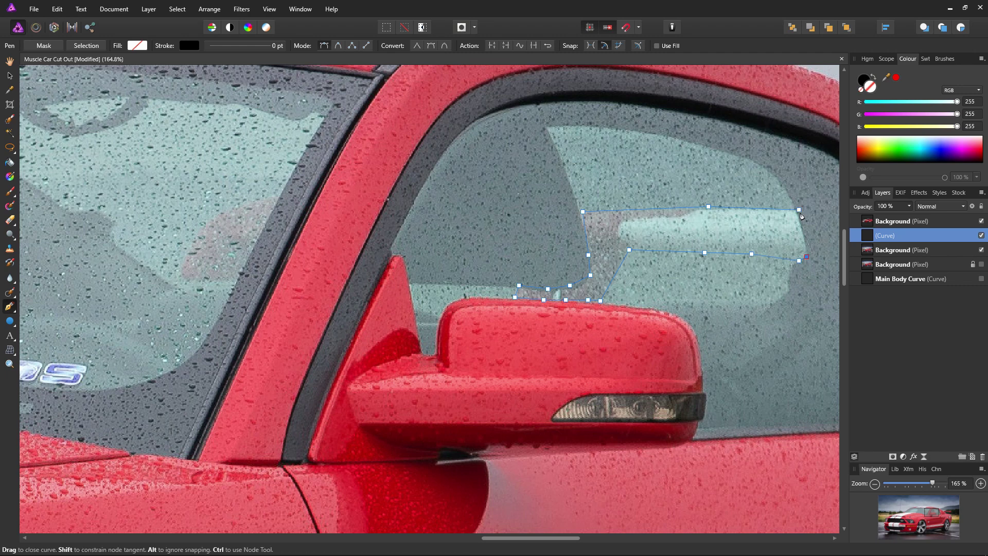
- Turn the outline into a selection, then copy and paste that window piece from the photo layer
{"action": "scroll", "coordinate": [640, 271], "scroll_direction": "down", "scroll_amount": 6}
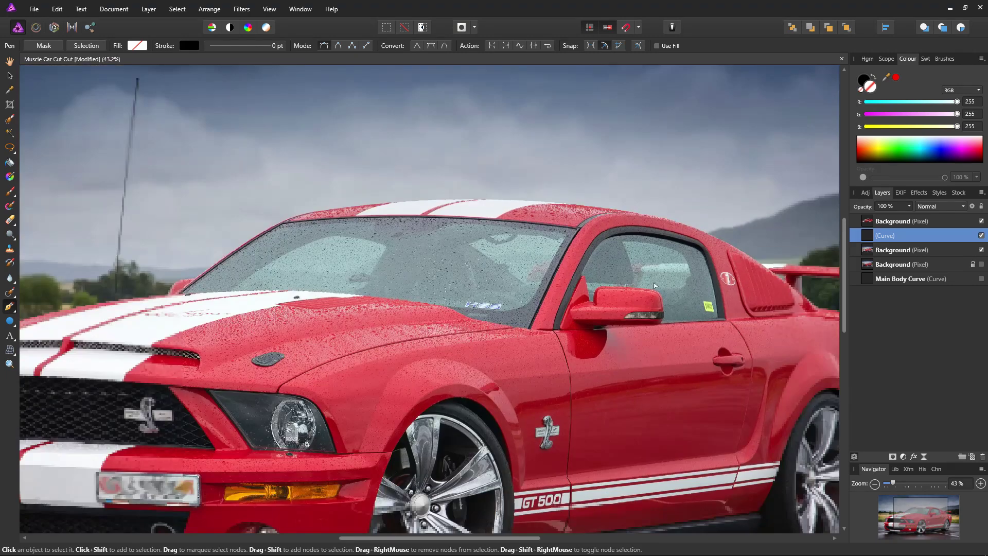
{"action": "left_click_drag", "start_coordinate": [720, 328], "coordinate": [599, 300]}
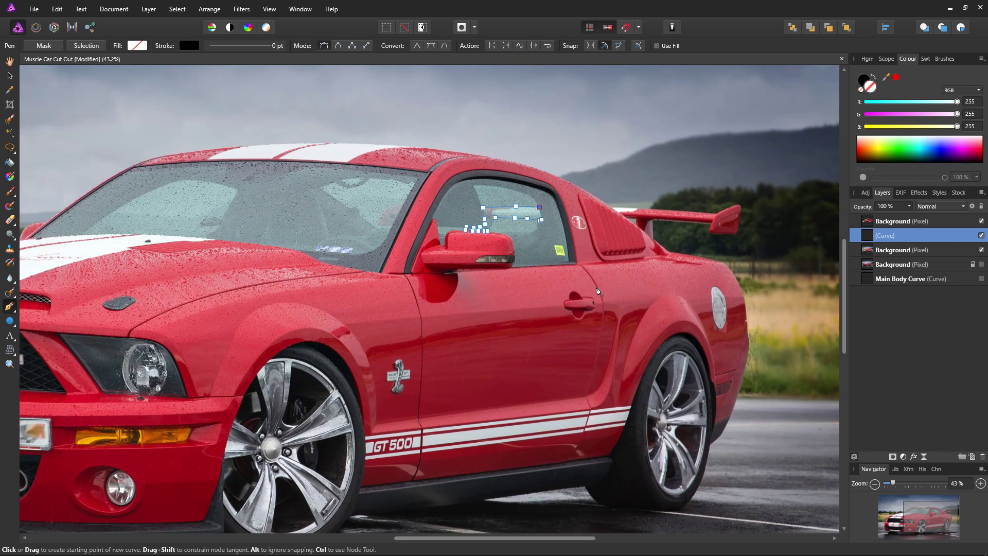
{"action": "left_click", "coordinate": [86, 46]}
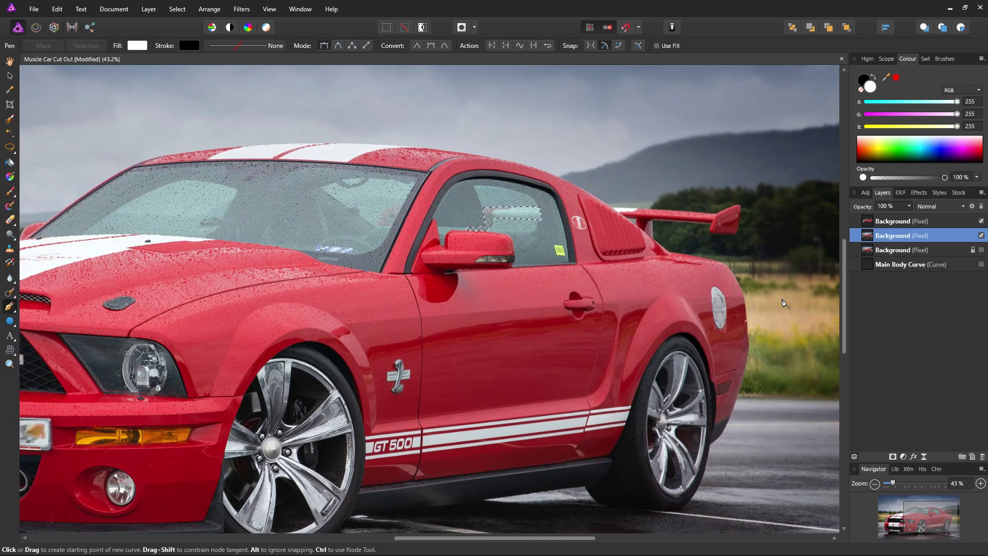
{"action": "right_click", "coordinate": [891, 238]}
{"action": "left_click", "coordinate": [887, 257]}
{"action": "right_click", "coordinate": [885, 240]}
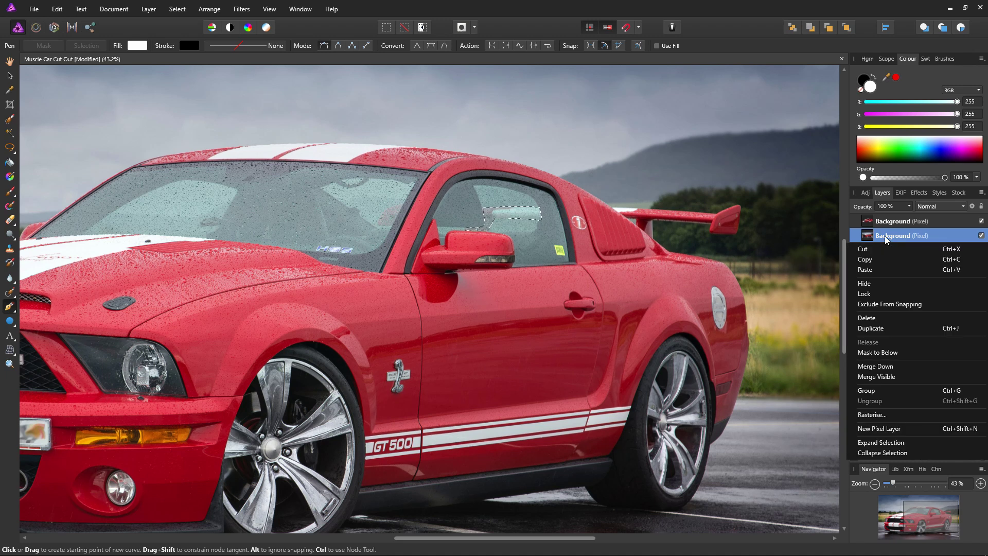
{"action": "left_click", "coordinate": [887, 270]}
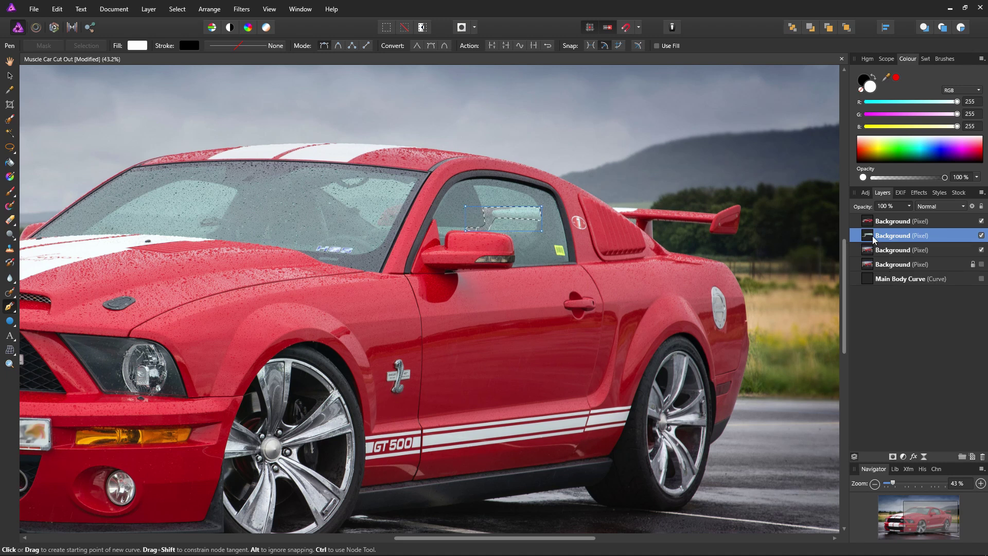
- Hide the photo backdrop and merge the pasted piece down into the cut-out car layer
{"action": "left_click", "coordinate": [981, 250]}
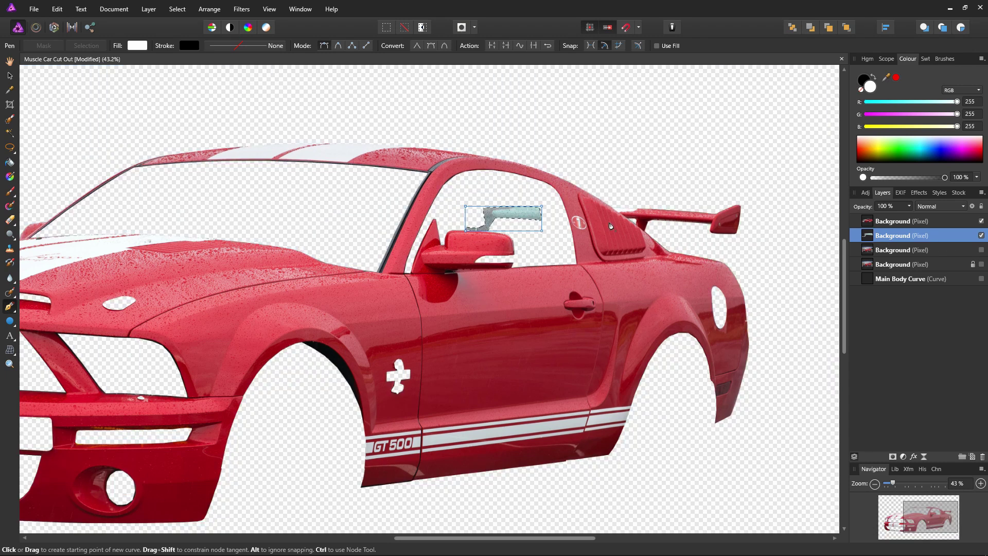
{"action": "left_click", "coordinate": [869, 226]}
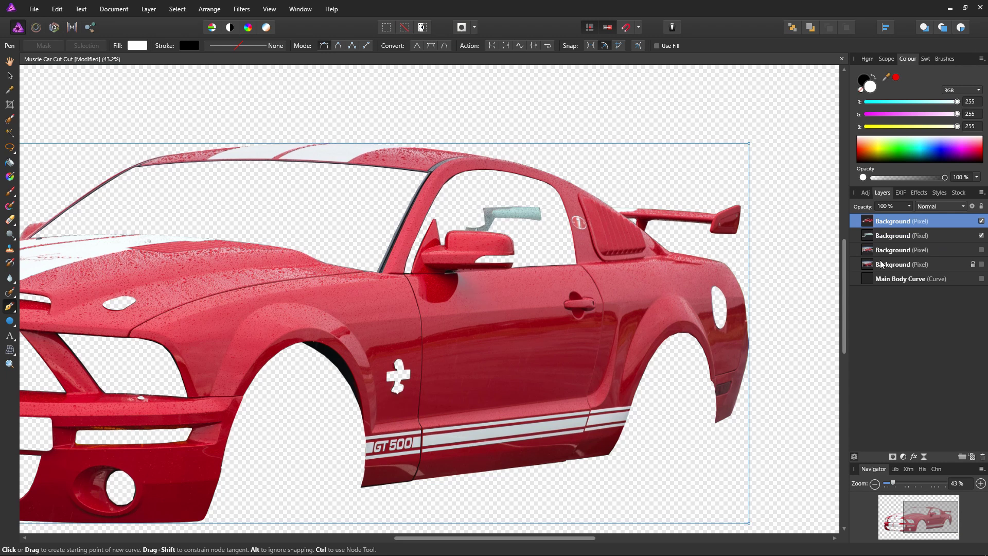
{"action": "right_click", "coordinate": [868, 224]}
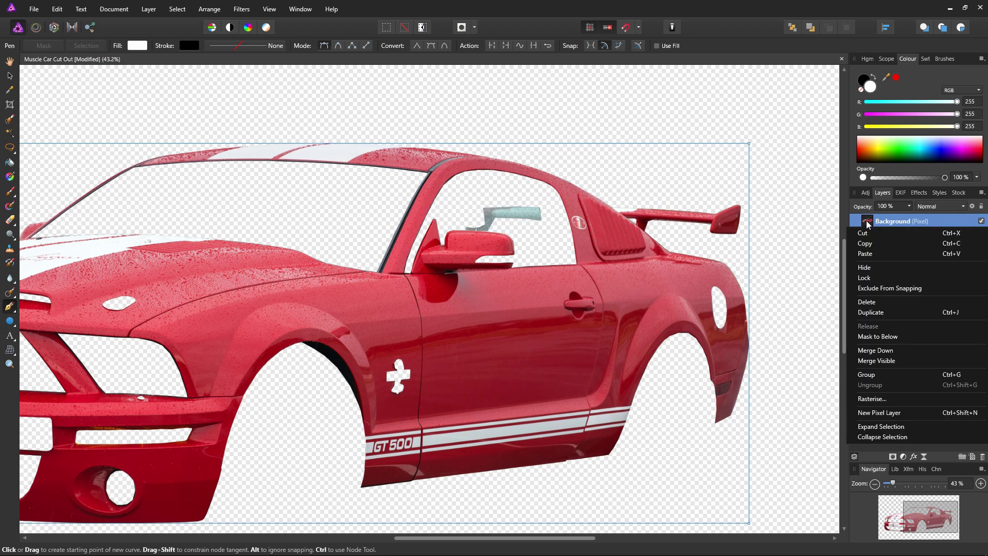
{"action": "left_click", "coordinate": [880, 353]}
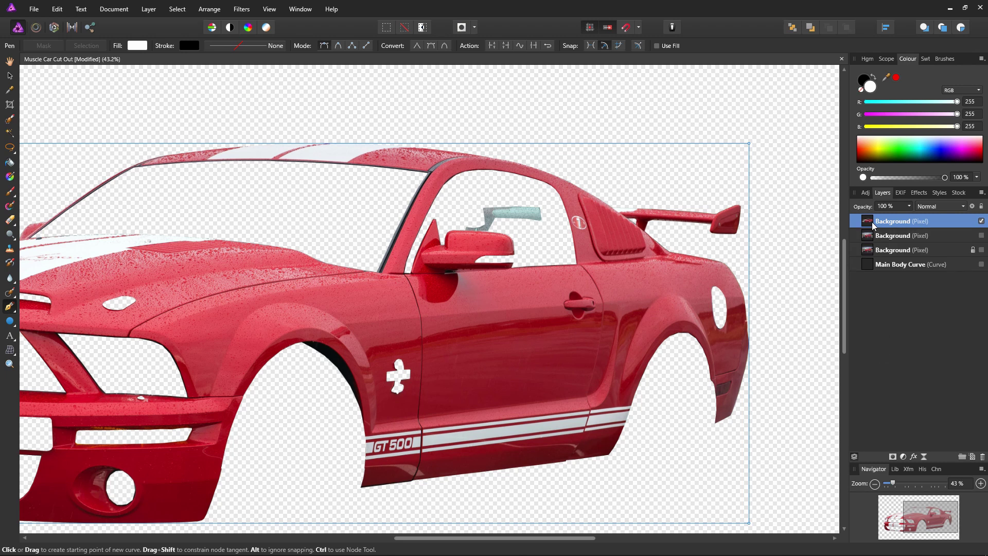
{"action": "left_click", "coordinate": [981, 222]}
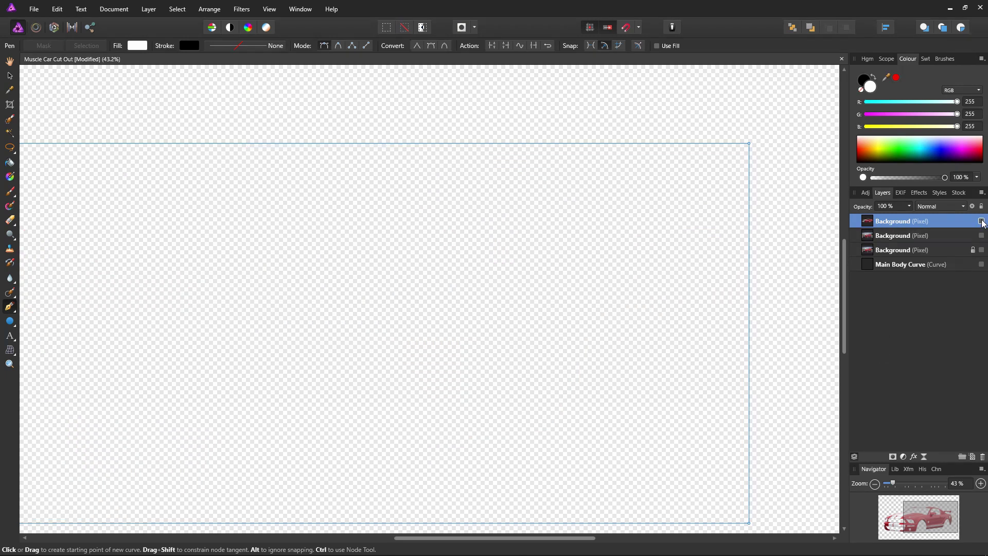
{"action": "left_click", "coordinate": [981, 221]}
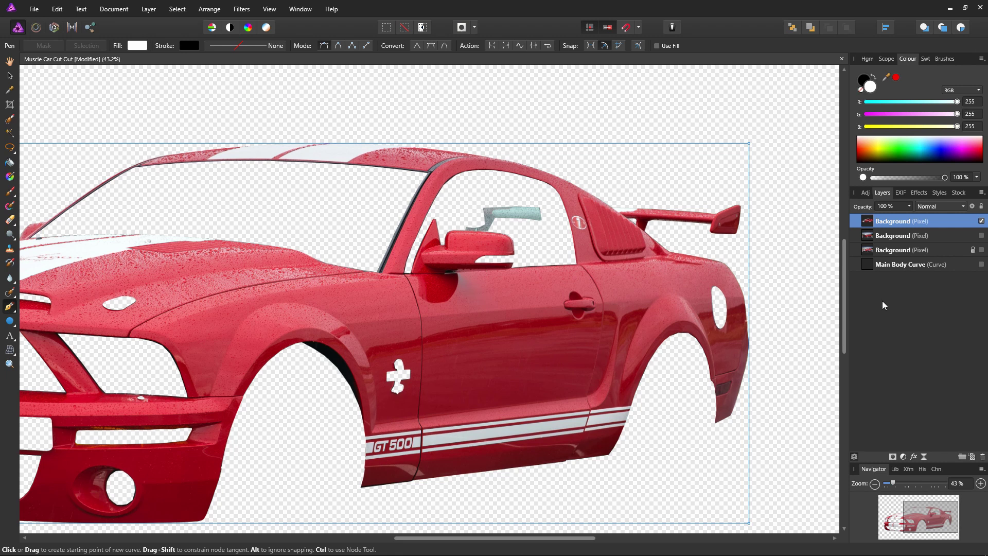
- Group the top Background car layer, expand the group and select the layer inside
{"action": "key", "text": "ctrl+0"}
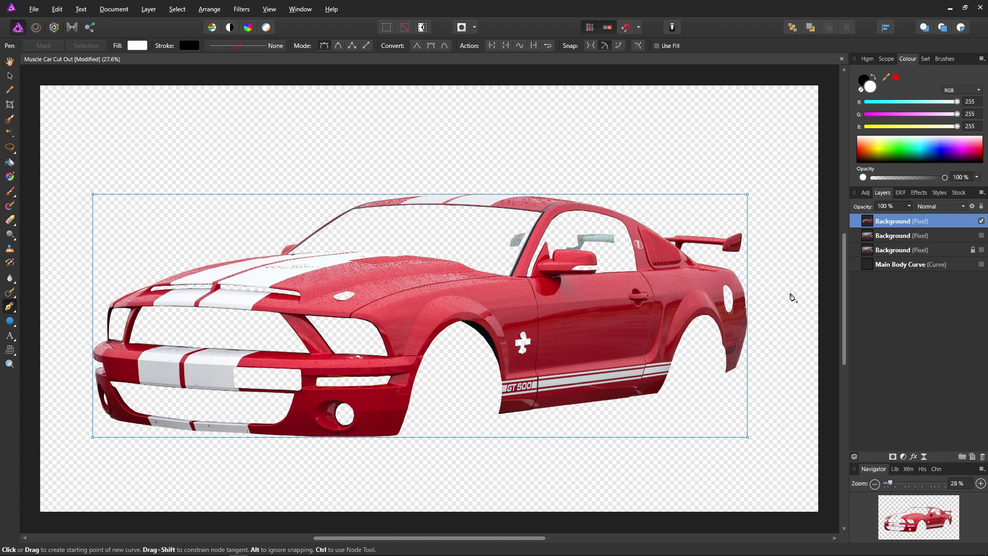
{"action": "left_click", "coordinate": [9, 60]}
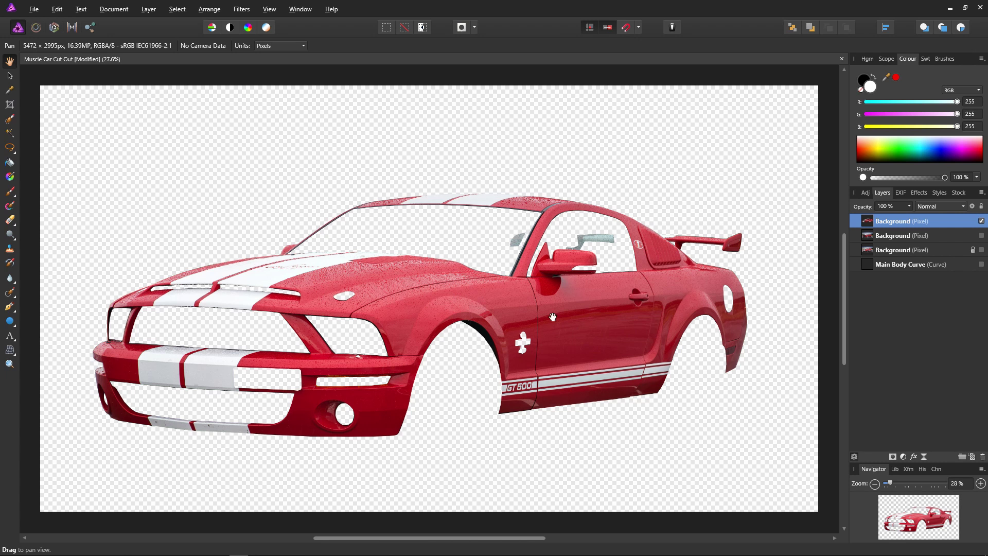
{"action": "right_click", "coordinate": [868, 225]}
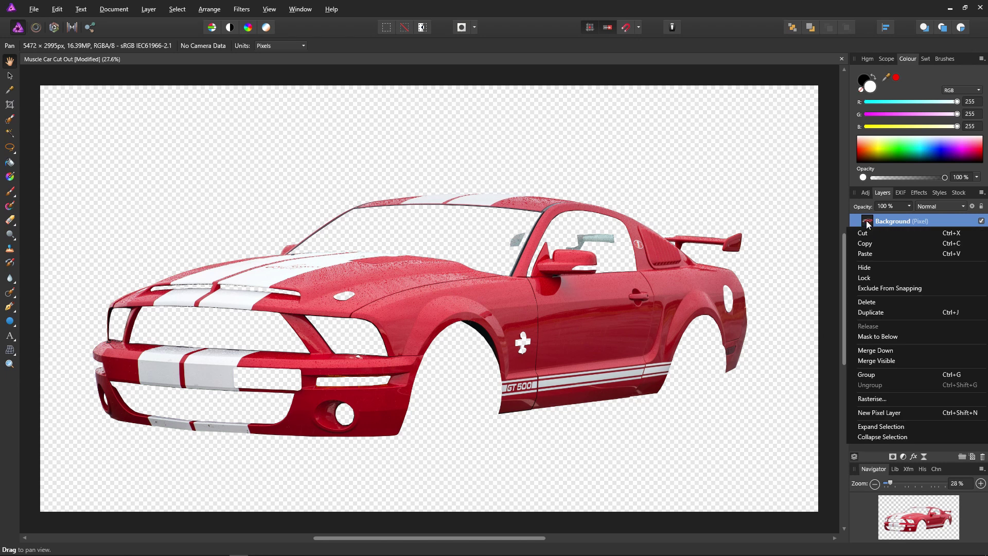
{"action": "left_click", "coordinate": [876, 376]}
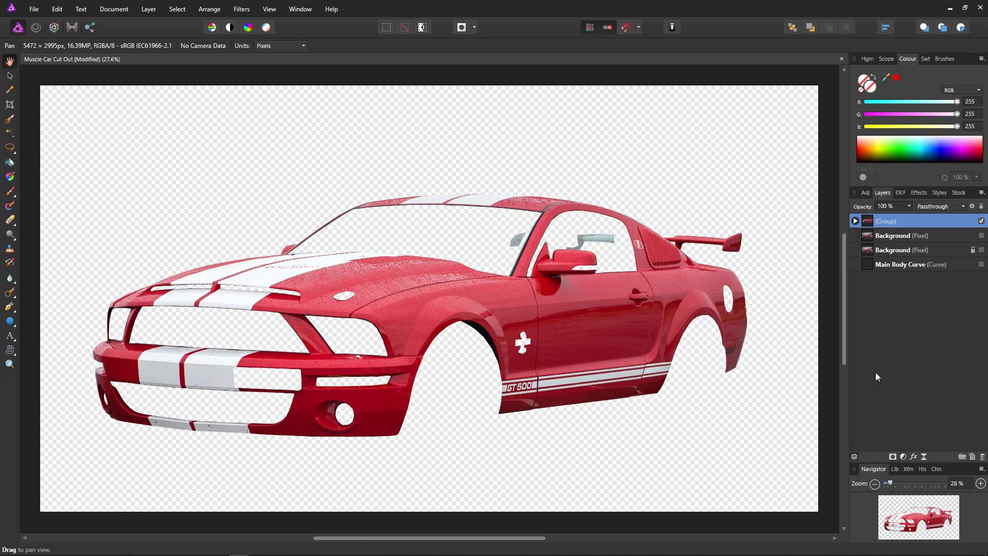
{"action": "left_click", "coordinate": [856, 222]}
{"action": "left_click", "coordinate": [865, 238]}
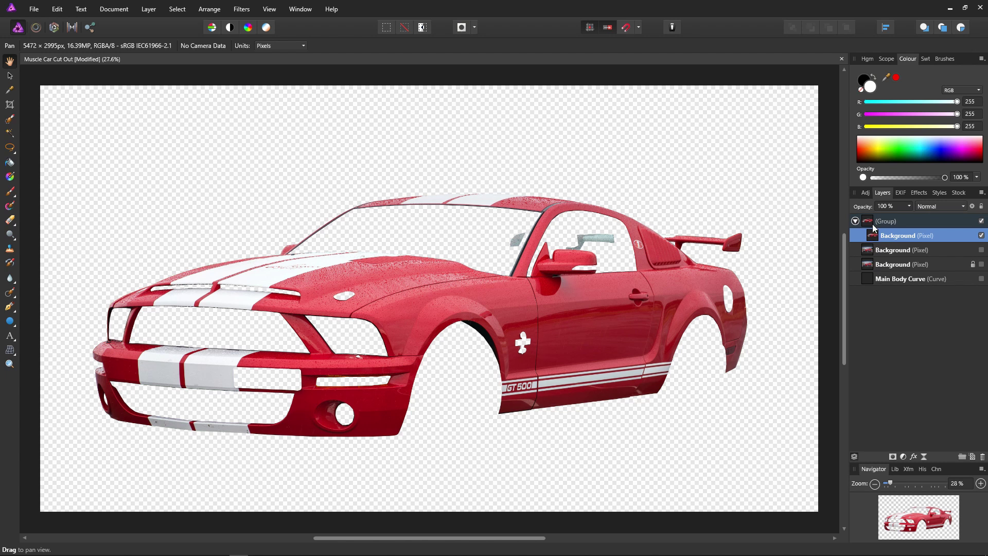
- Add an HSL adjustment with Hue Shift -146.1° to turn the red car green
{"action": "left_click", "coordinate": [903, 457]}
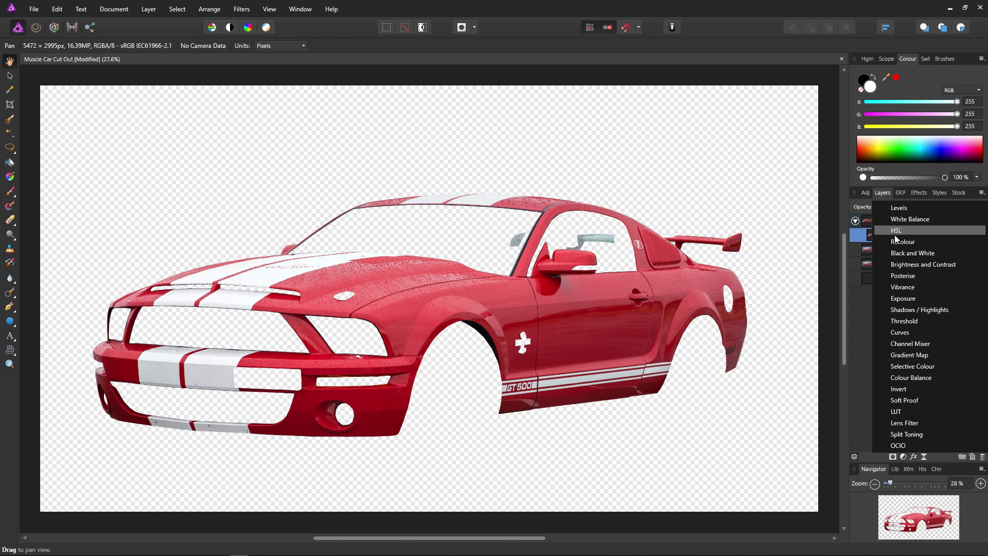
{"action": "key", "text": "Escape"}
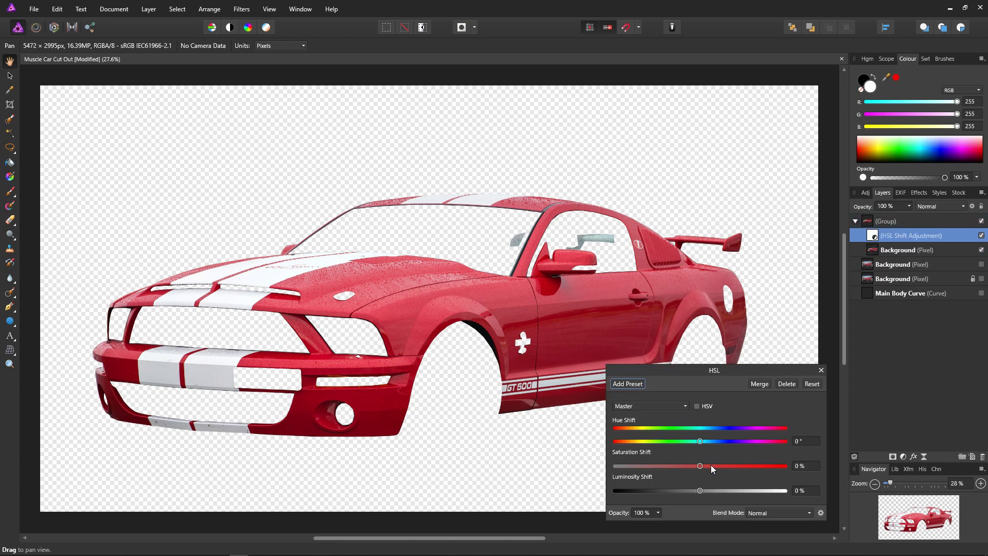
{"action": "left_click_drag", "start_coordinate": [700, 441], "coordinate": [632, 442]}
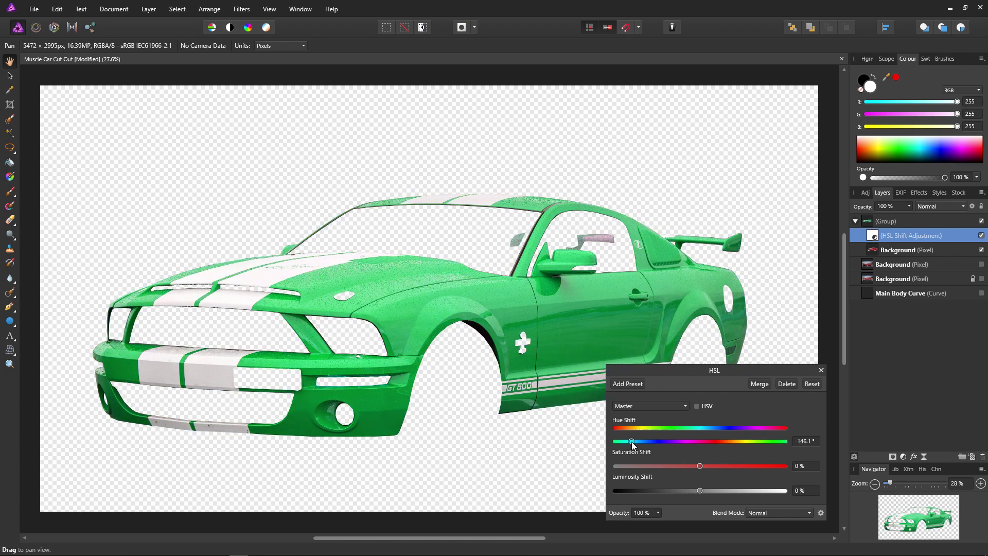
{"action": "left_click", "coordinate": [821, 371]}
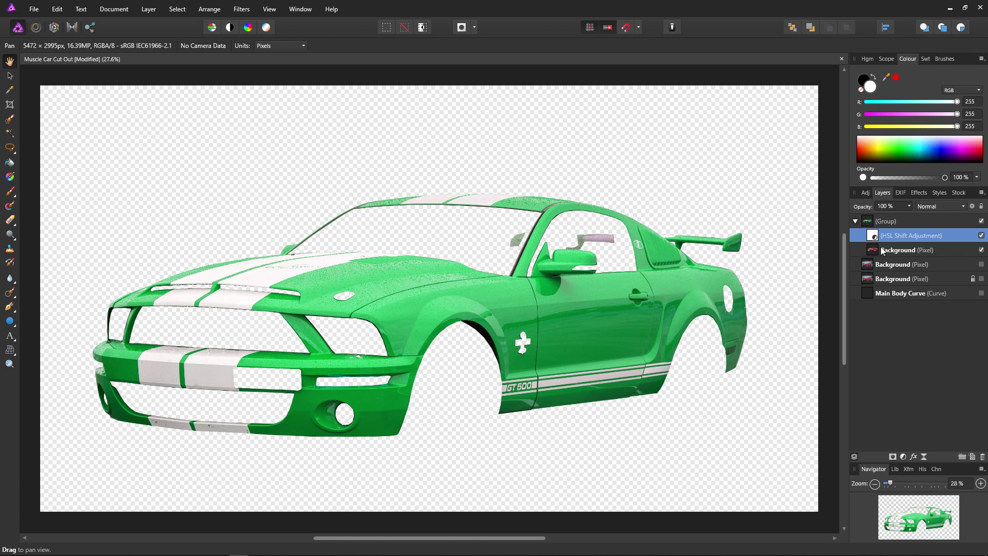
{"action": "left_click", "coordinate": [904, 457]}
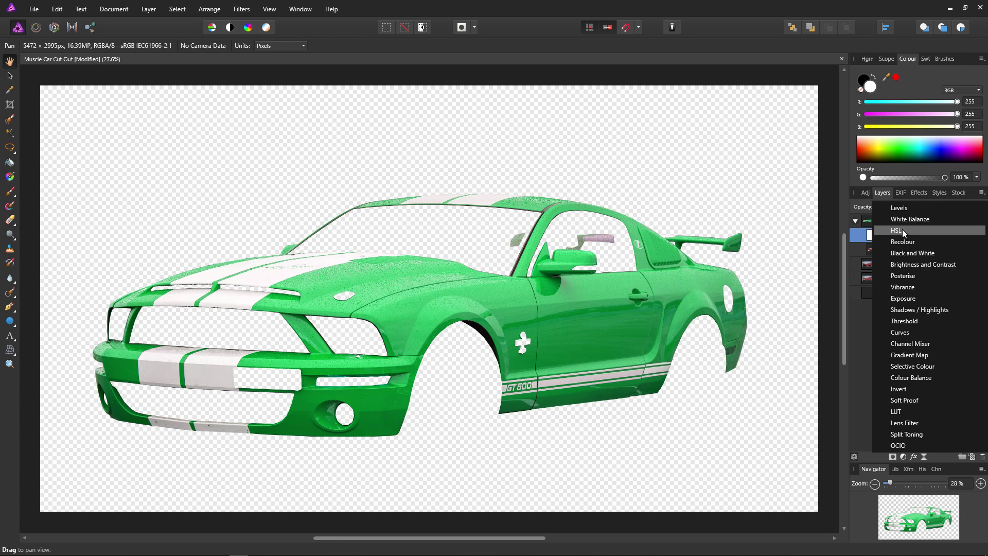
- Add a Black & White adjustment with Green at -51% and opacity 67%
{"action": "left_click", "coordinate": [904, 252]}
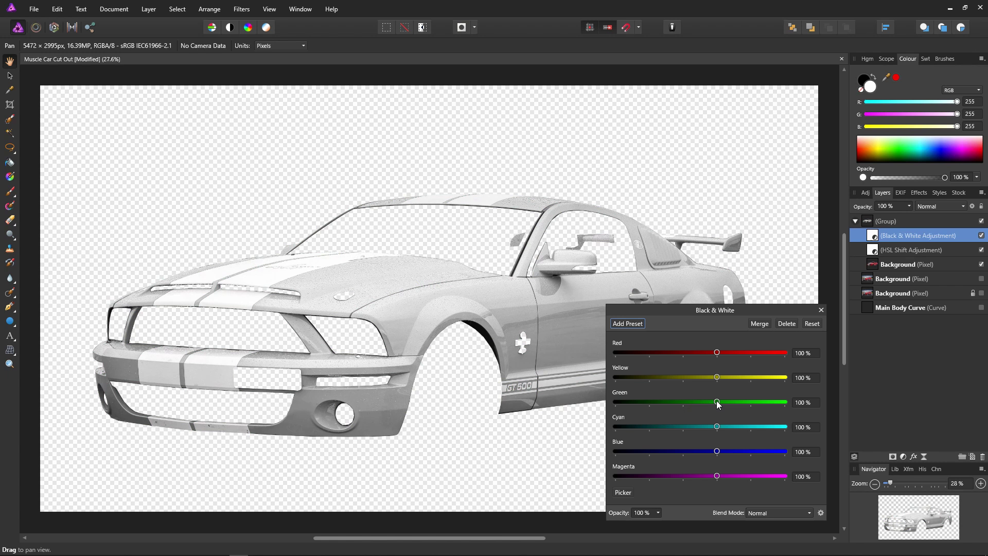
{"action": "left_click_drag", "start_coordinate": [718, 404], "coordinate": [666, 404]}
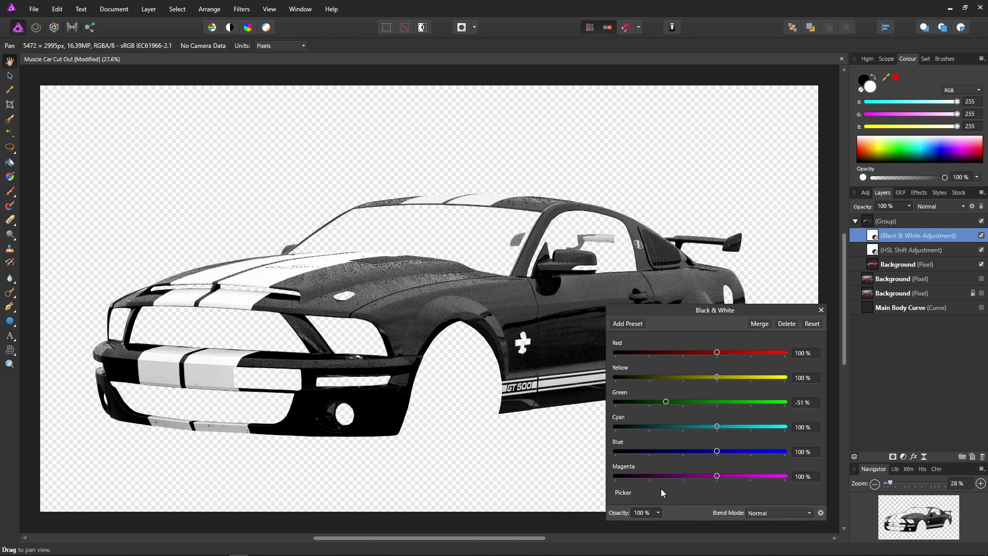
{"action": "left_click", "coordinate": [657, 513]}
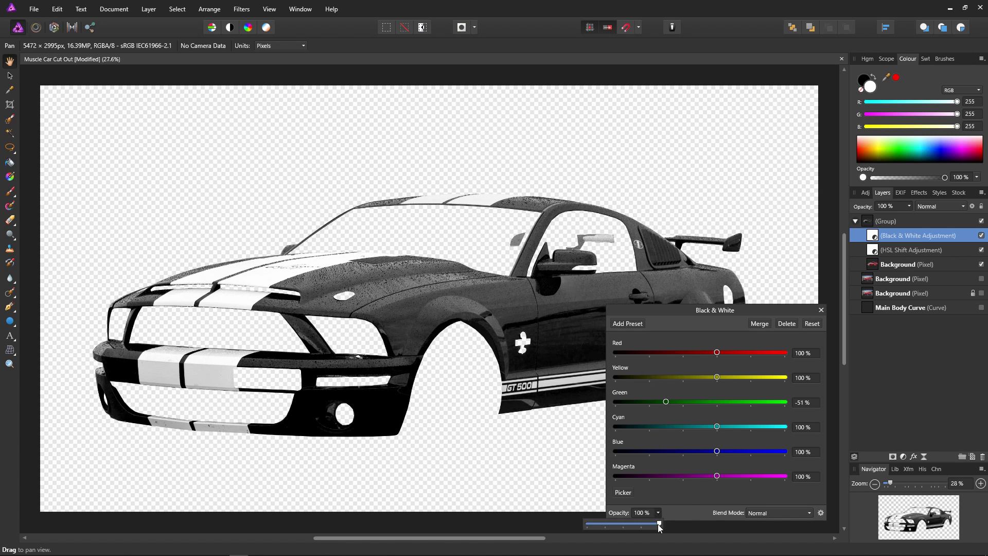
{"action": "left_click_drag", "start_coordinate": [658, 523], "coordinate": [636, 526]}
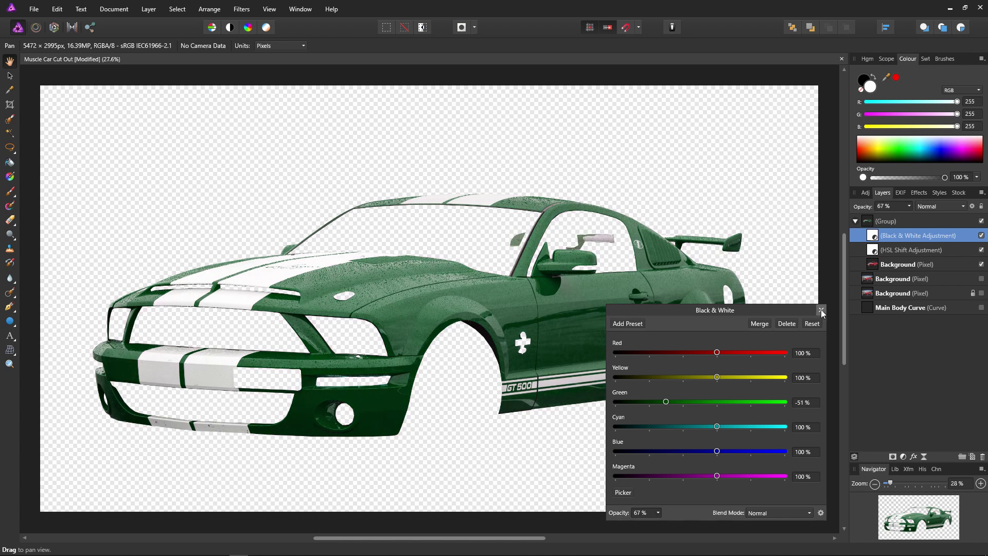
{"action": "left_click", "coordinate": [821, 310]}
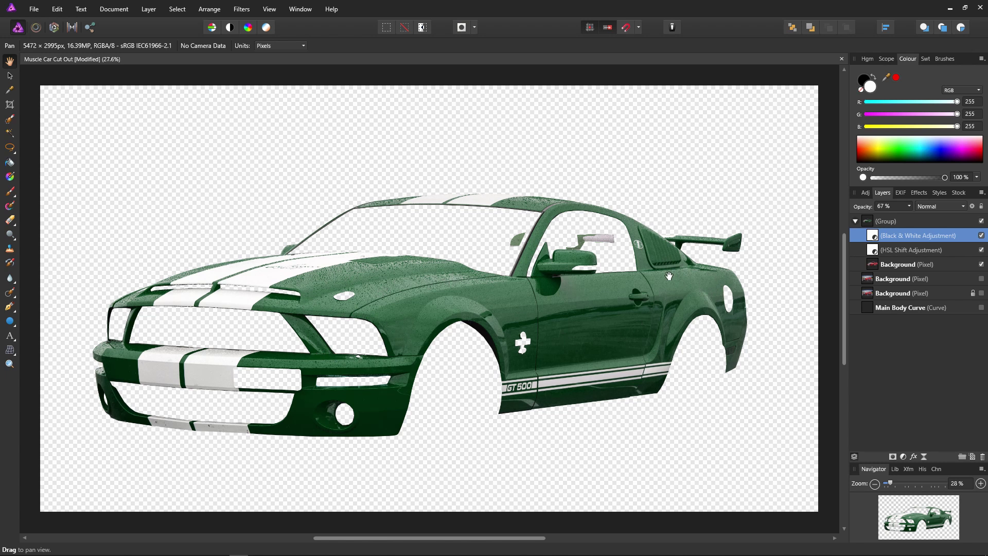
- Apply a live Clarity filter to the car group with a 35.5 px radius
{"action": "left_click", "coordinate": [904, 459]}
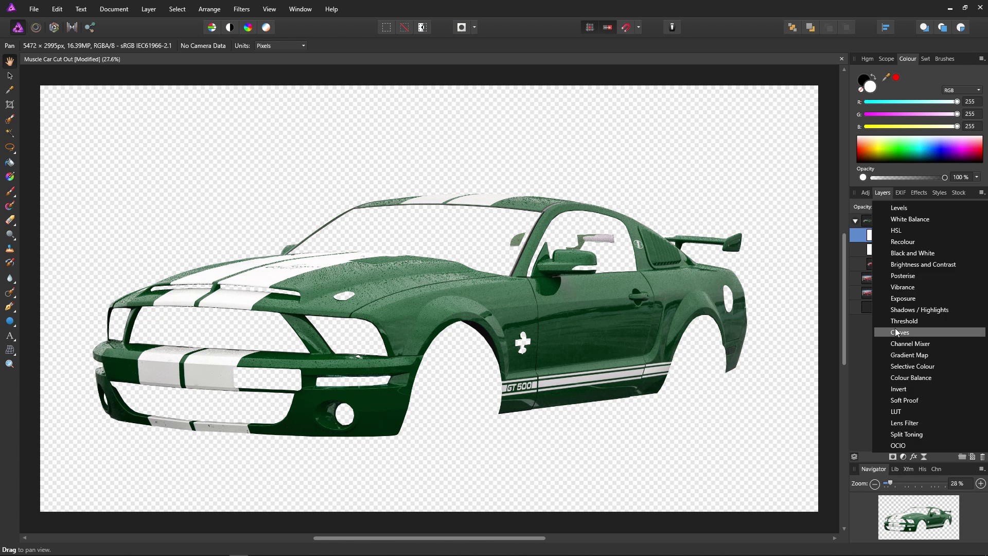
{"action": "left_click", "coordinate": [925, 456]}
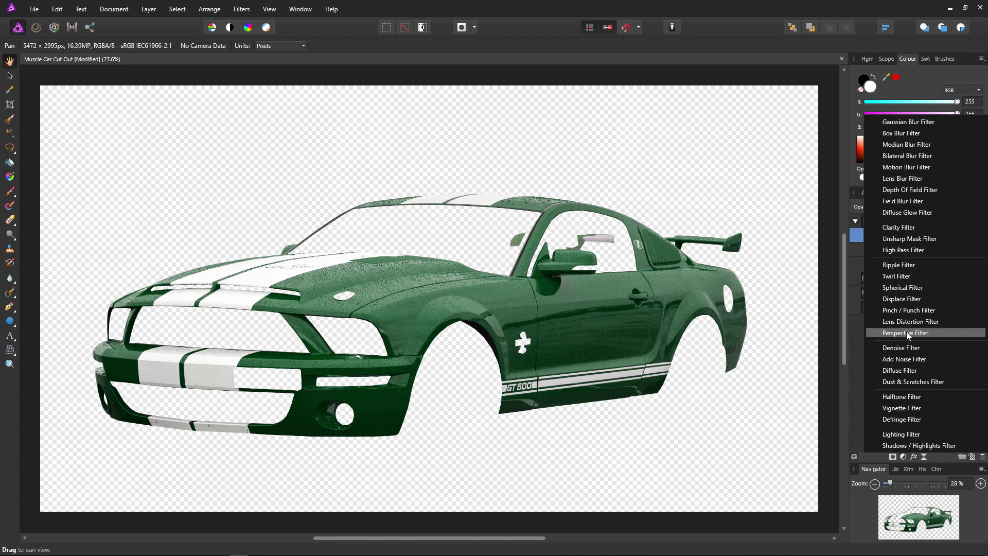
{"action": "left_click", "coordinate": [916, 228]}
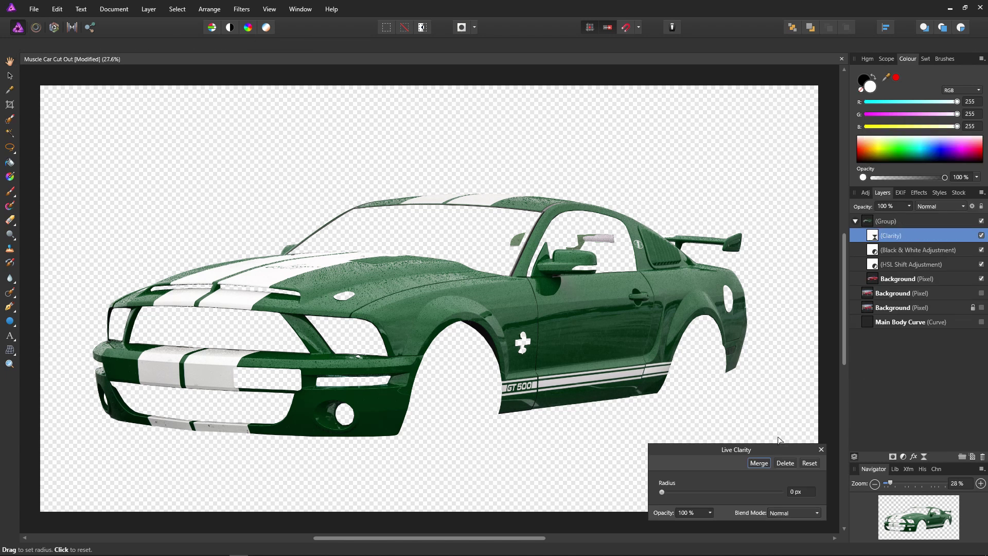
{"action": "left_click_drag", "start_coordinate": [700, 498], "coordinate": [748, 501]}
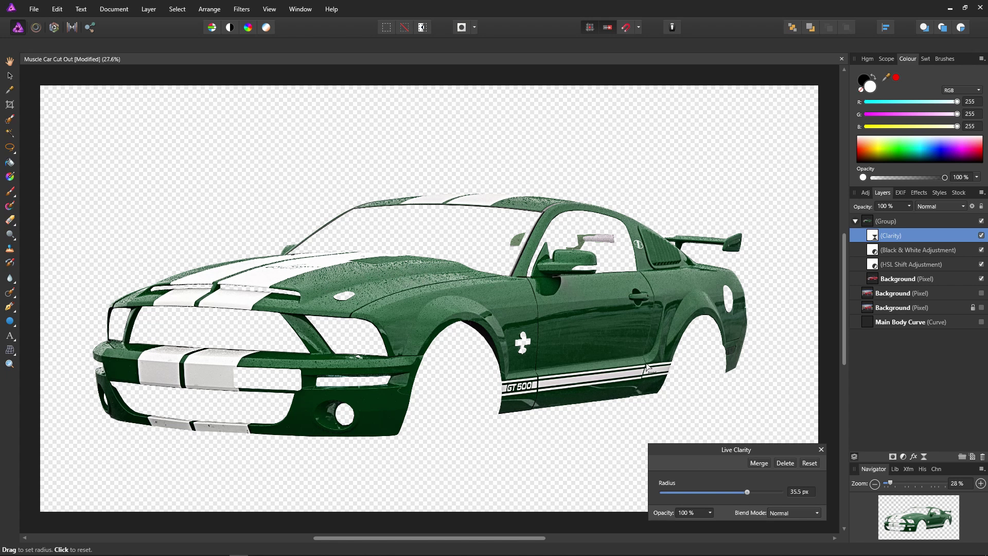
{"action": "left_click", "coordinate": [821, 449]}
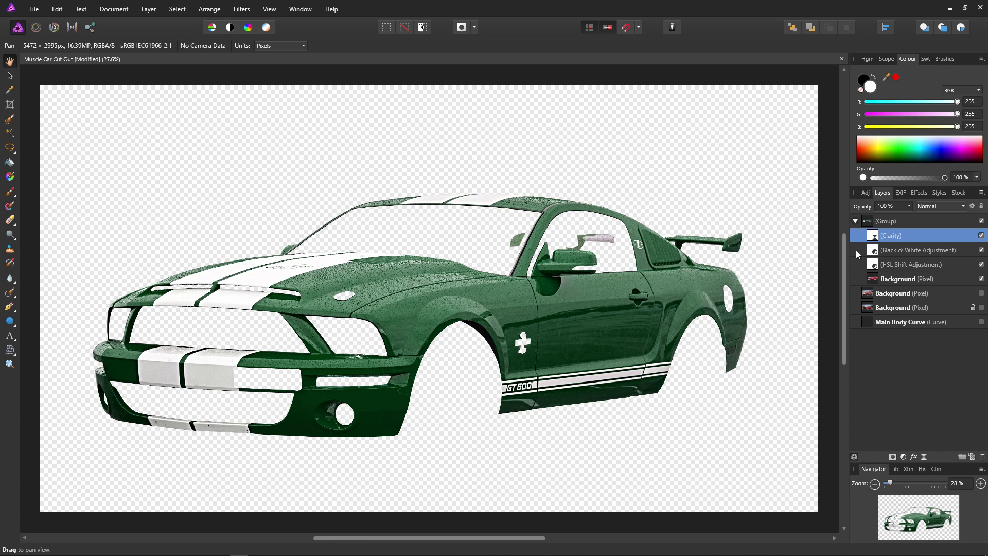
- Collapse the group, show the Background photo, and toggle the green group off and on to compare
{"action": "left_click", "coordinate": [854, 221]}
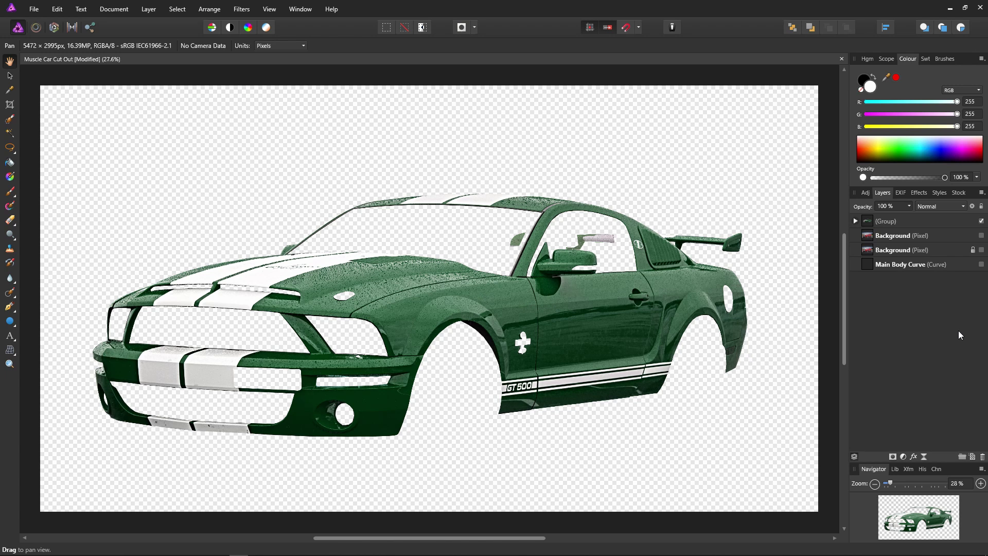
{"action": "left_click", "coordinate": [981, 235]}
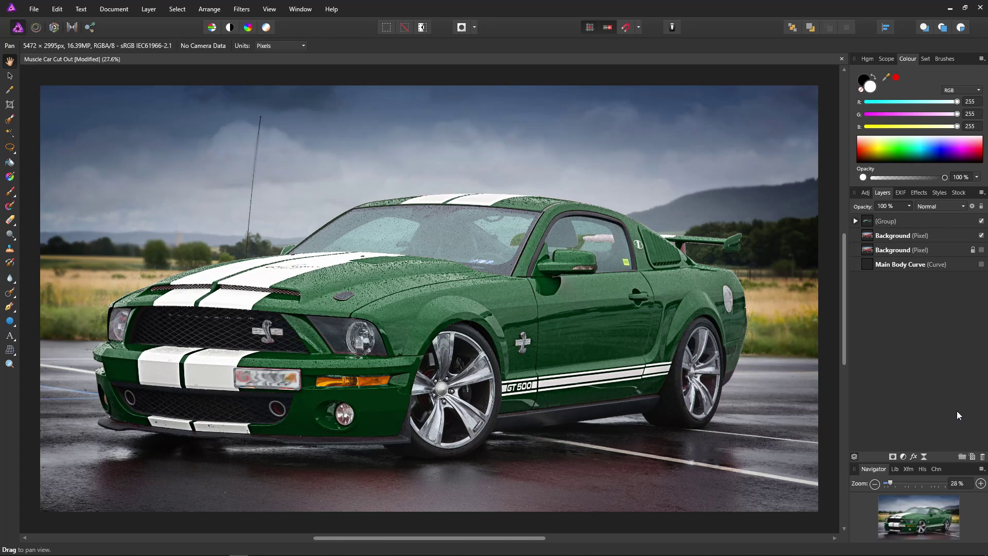
{"action": "left_click", "coordinate": [982, 221]}
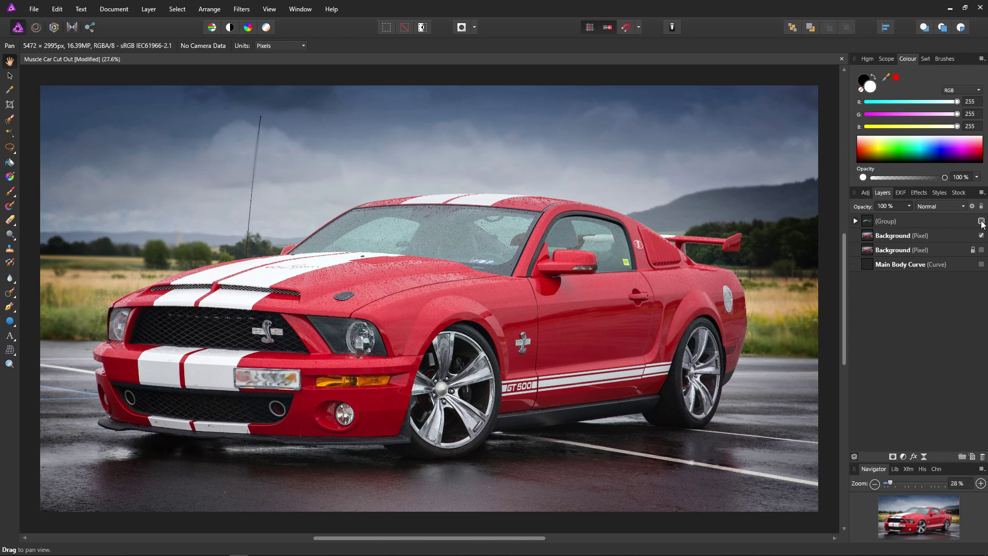
{"action": "left_click", "coordinate": [981, 221]}
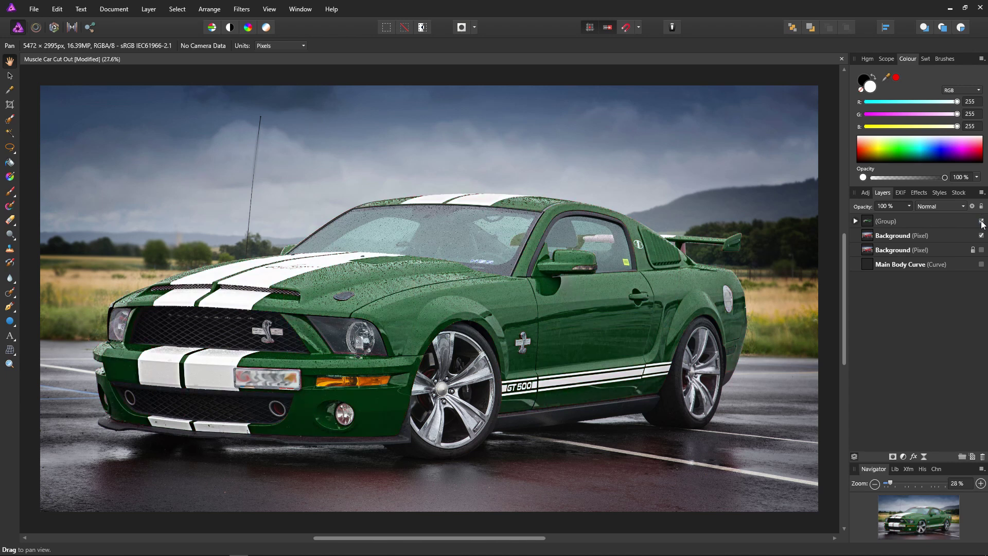